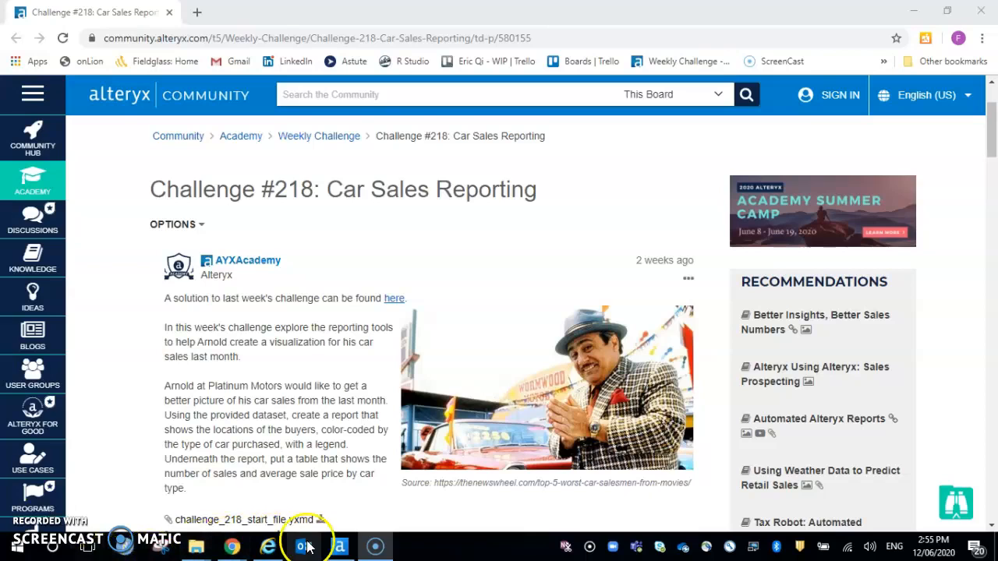
Switch to Alteryx Designer and run the existing Weekly Challenge #218 workflow.
click(339, 546)
click(327, 307)
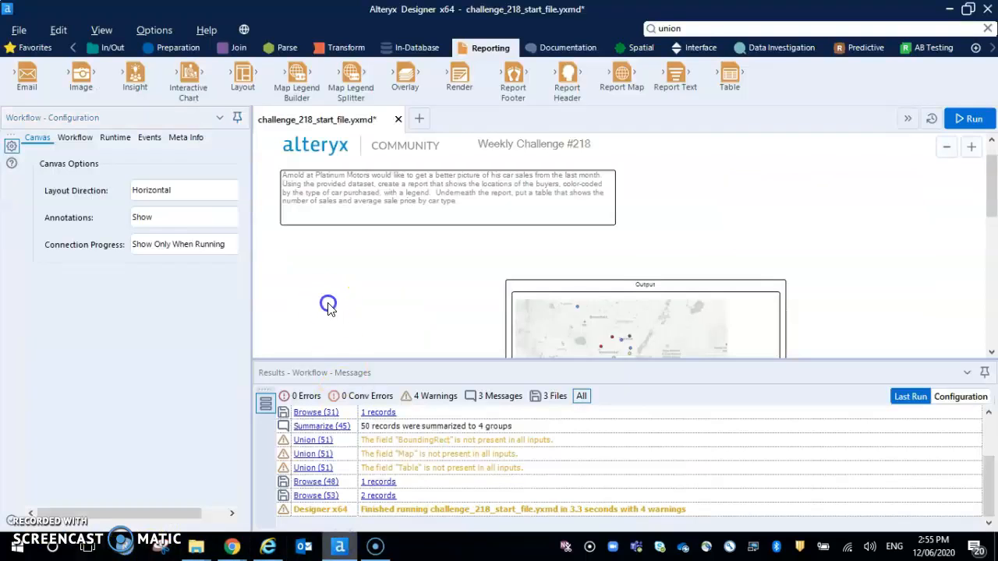
scroll(328, 308, down, 1)
scroll(327, 309, down, 3)
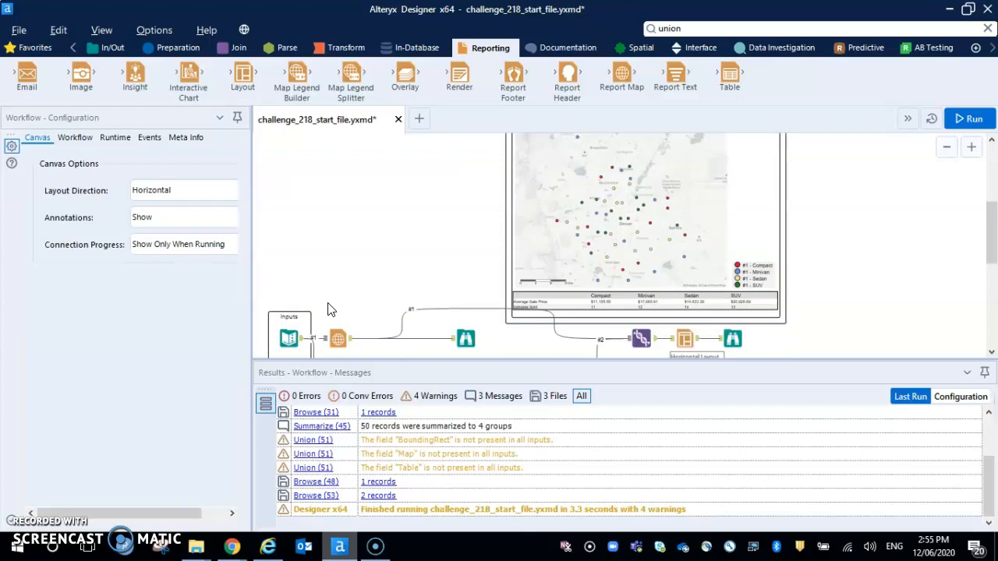
scroll(327, 304, down, 1)
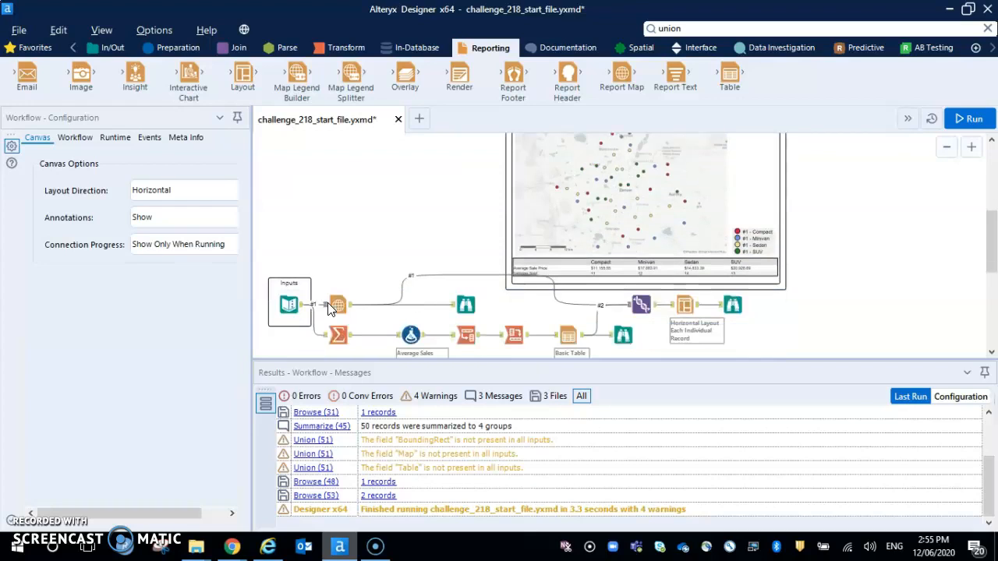
key(ctrl+r)
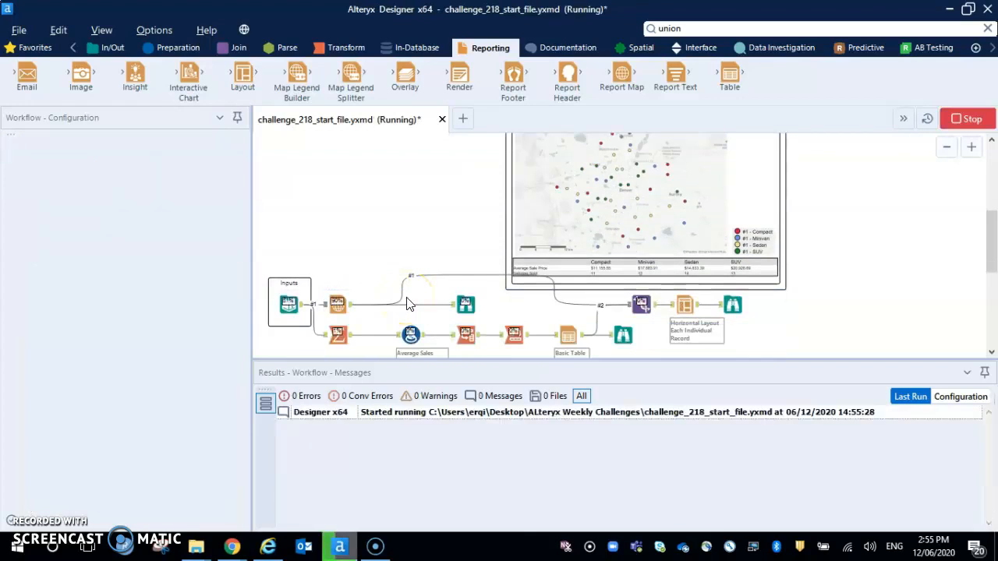
Examine the Text Input tool's output records and the expected map and table report on the canvas.
click(289, 302)
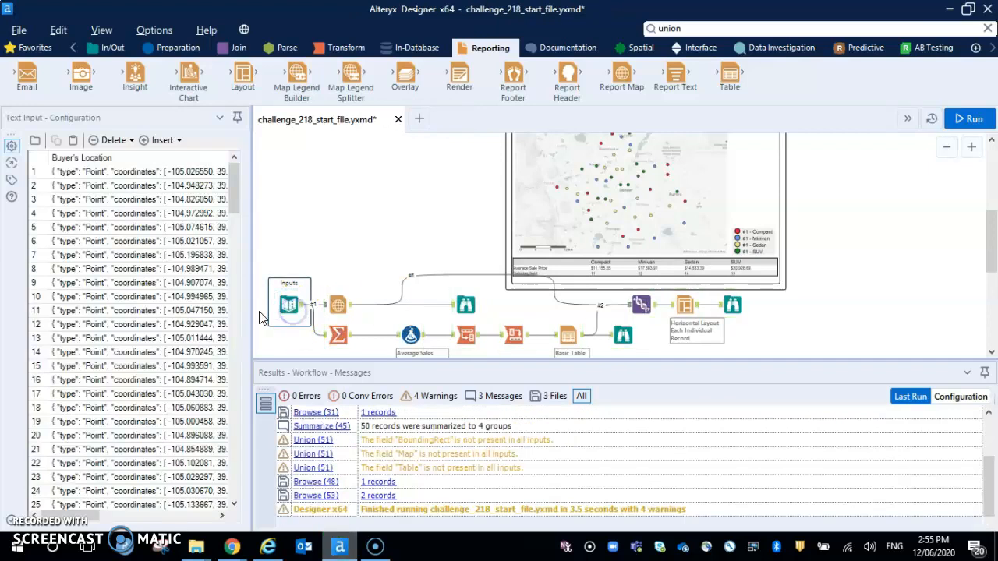
drag(252, 286, 390, 281)
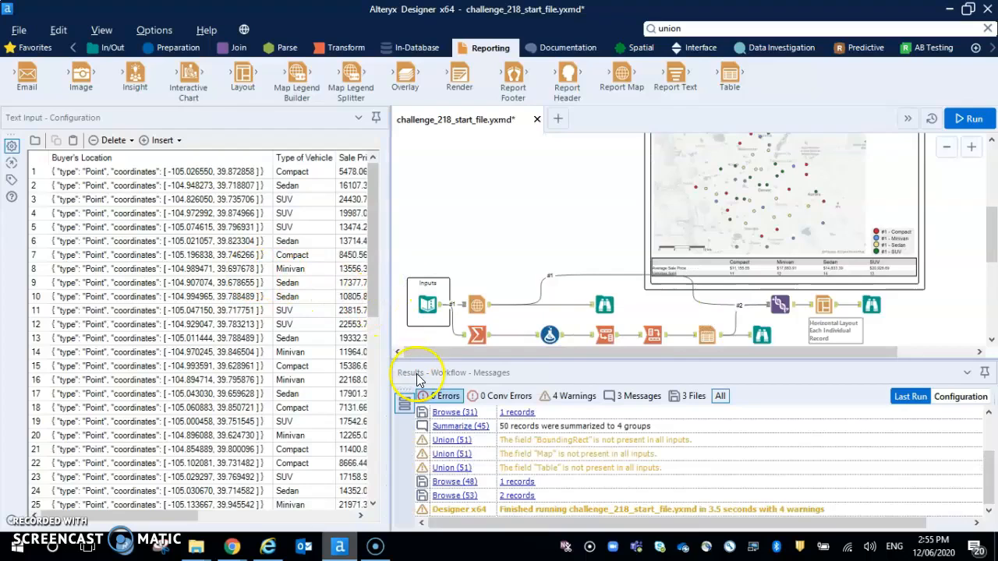
click(428, 304)
click(406, 423)
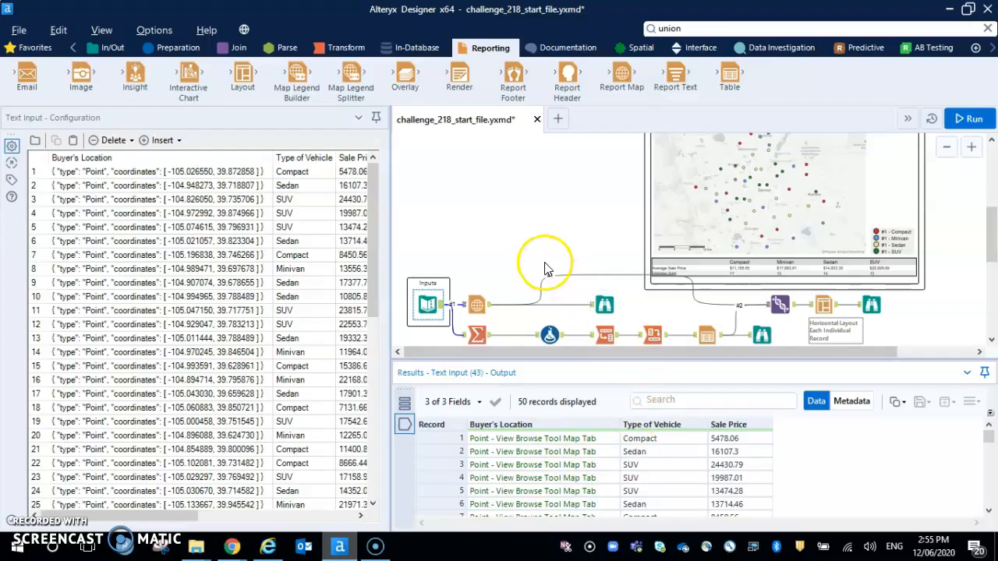
scroll(546, 262, up, 2)
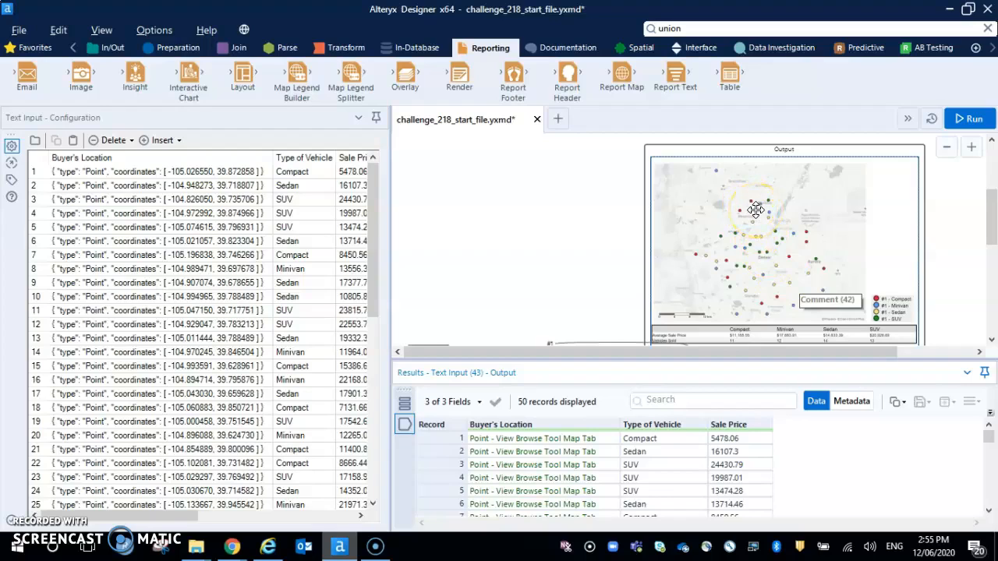
scroll(655, 319, down, 1)
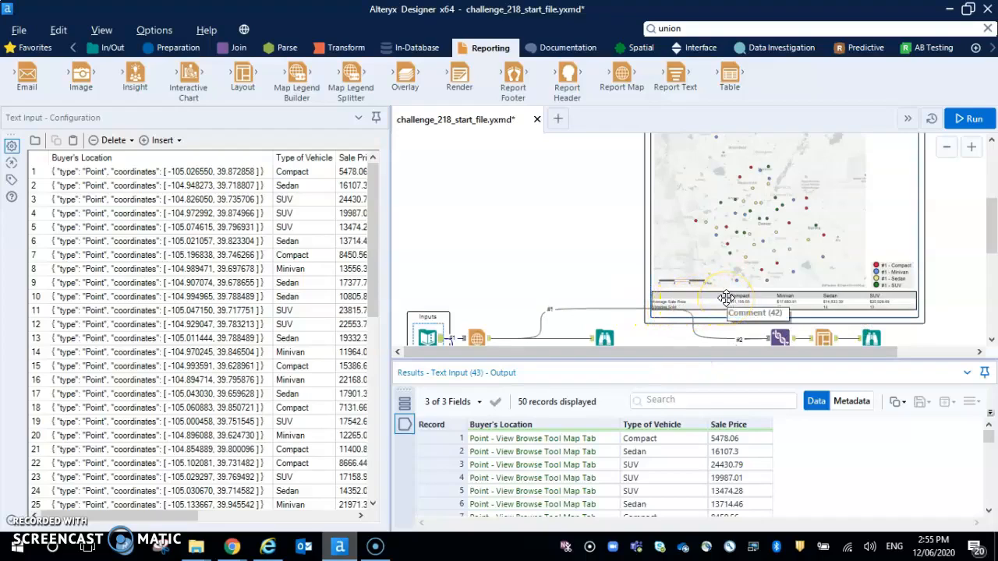
scroll(567, 223, down, 2)
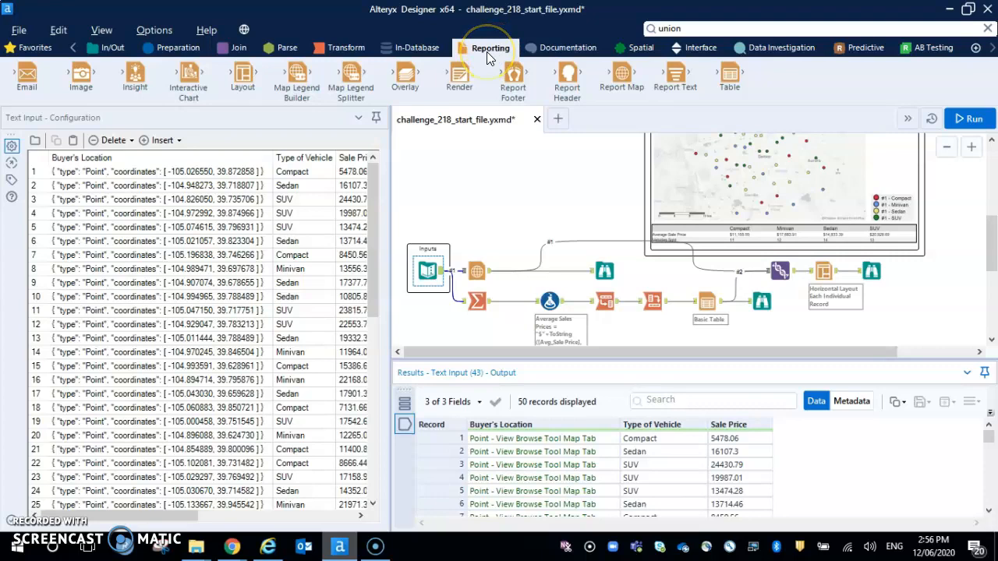
Add a Report Map tool below the workflow, connect it to the Text Input, and set its reference base map to Alteryx Light.
scroll(564, 200, down, 1)
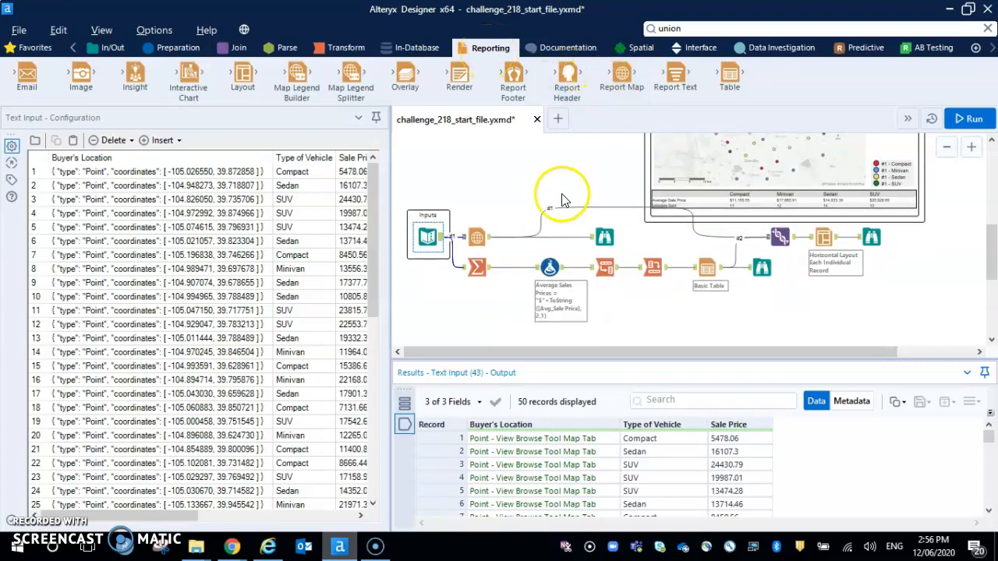
drag(627, 77, 482, 334)
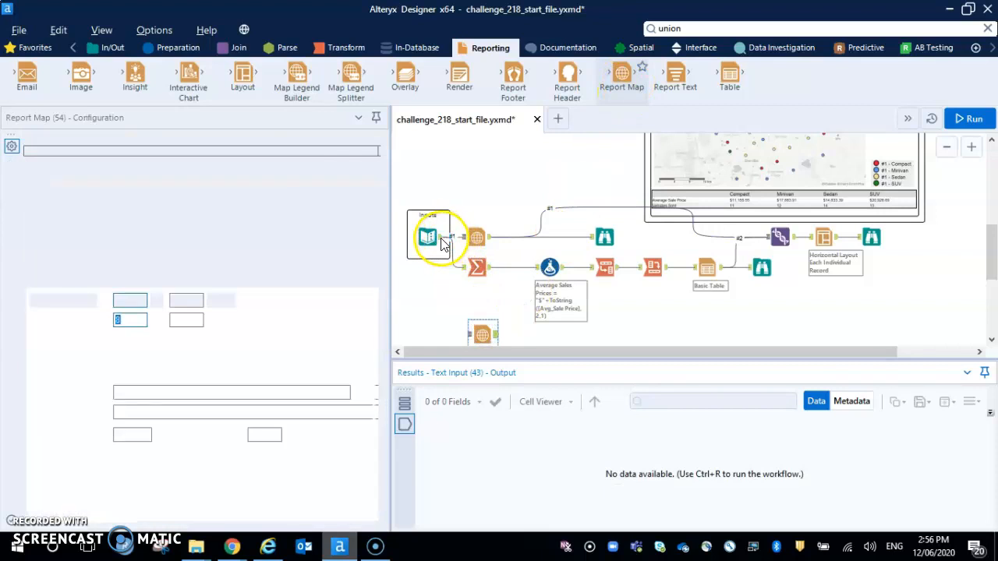
drag(473, 343, 470, 338)
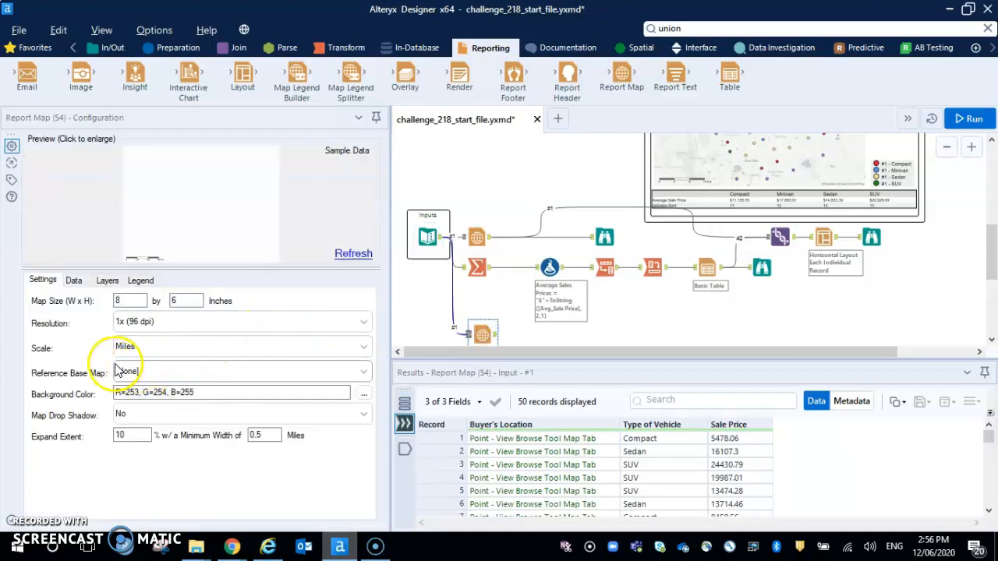
click(153, 374)
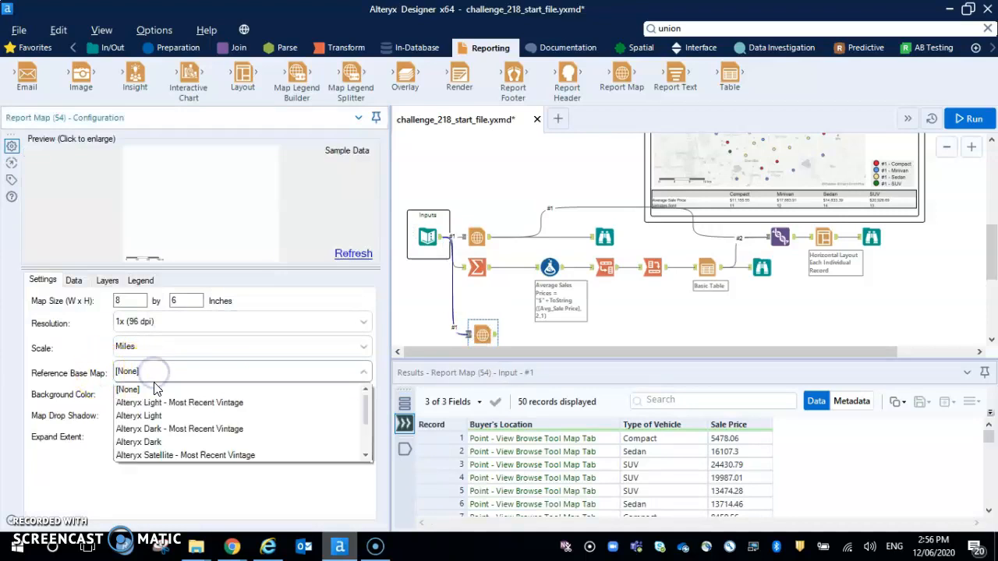
click(159, 416)
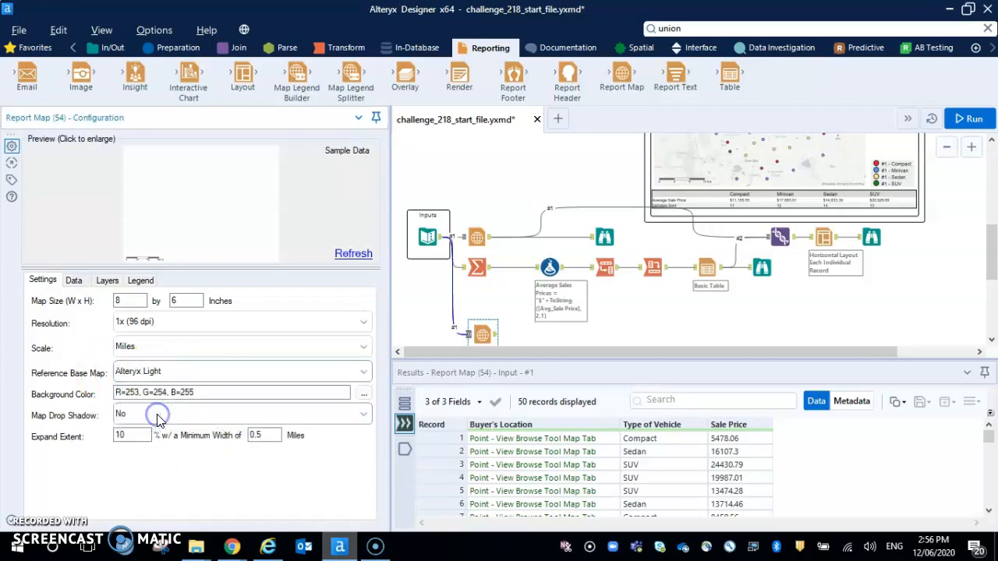
For connection #1, set the spatial field to Buyer's Location and the thematic field to Type of Vehicle, and run the workflow.
click(72, 282)
click(68, 330)
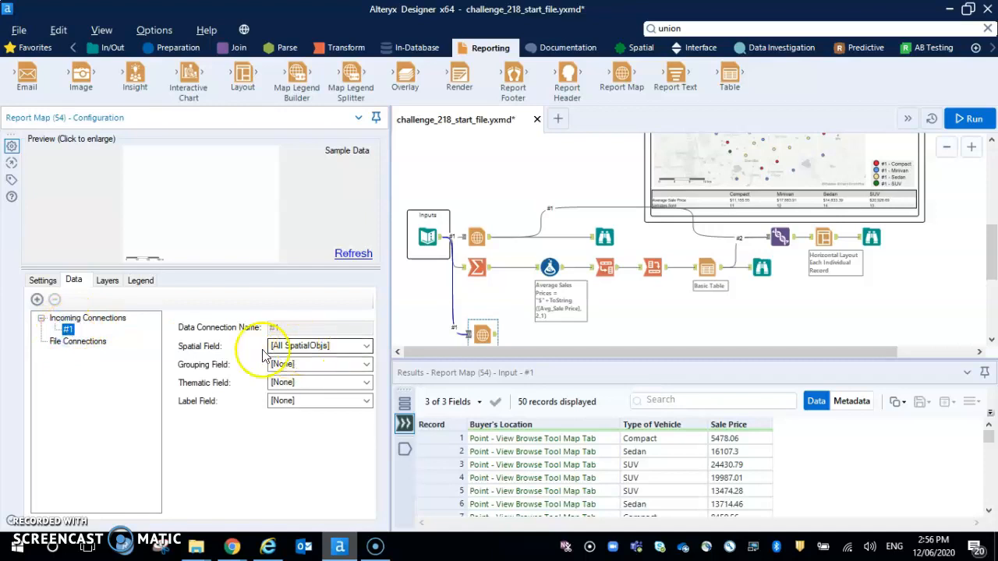
click(328, 347)
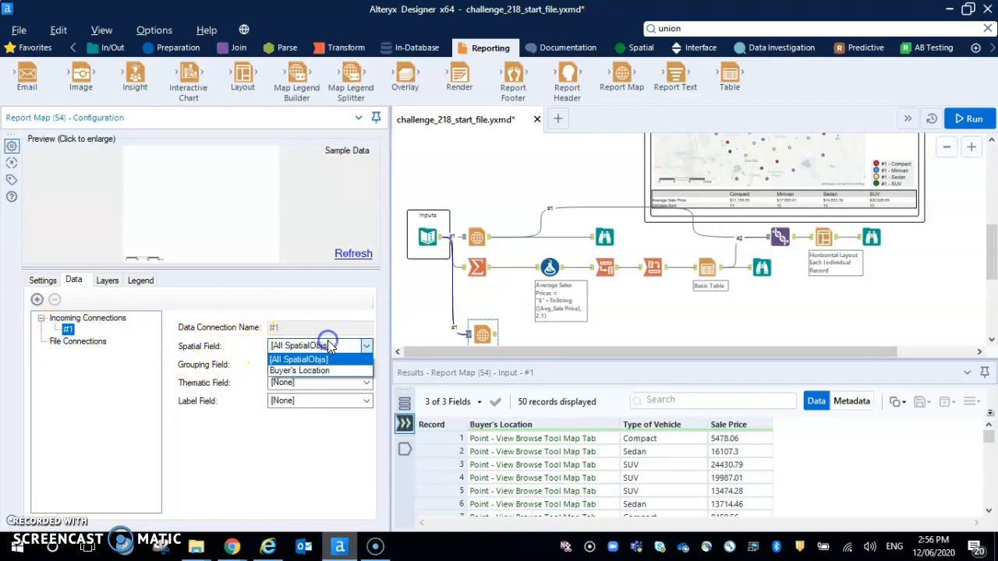
click(315, 372)
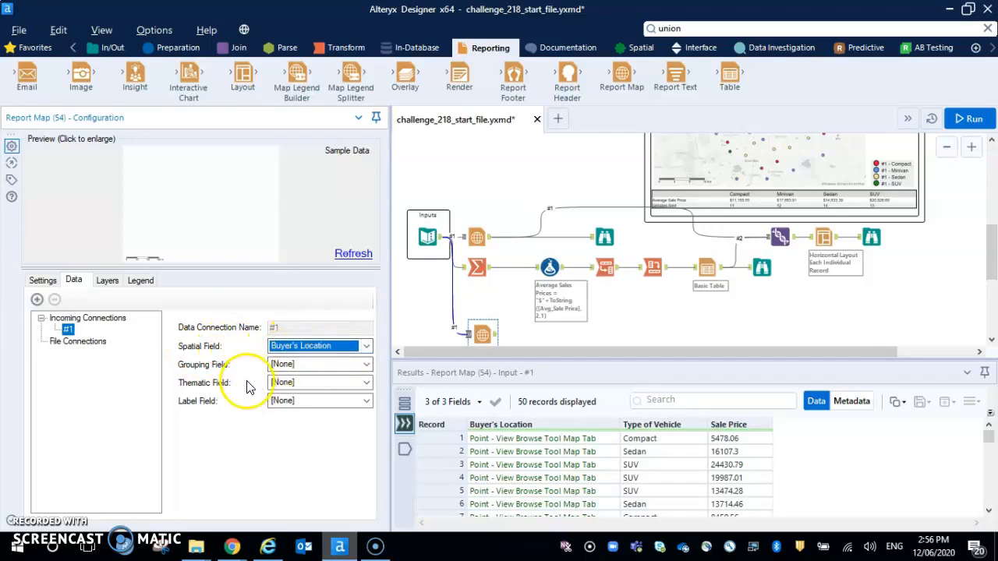
click(306, 382)
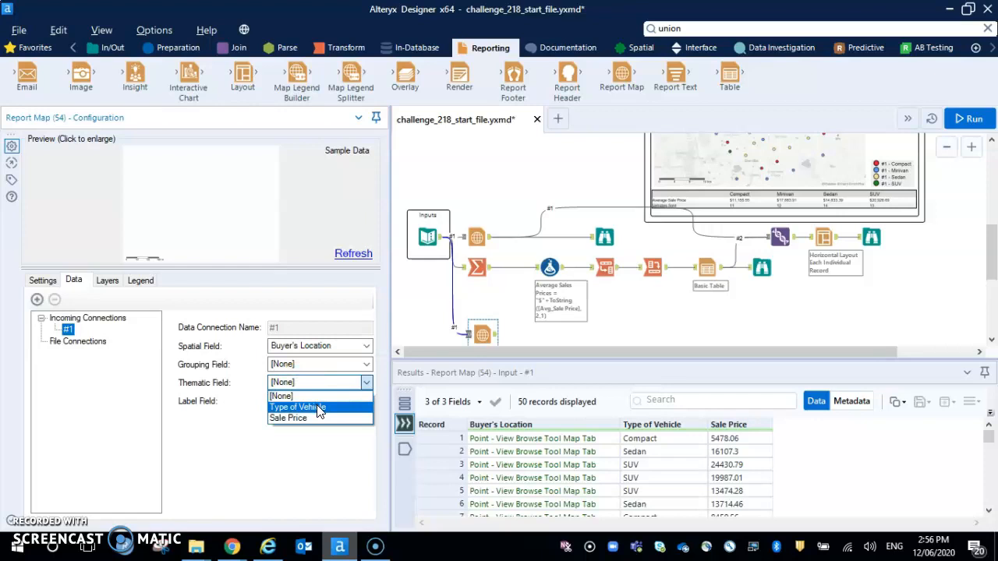
click(319, 408)
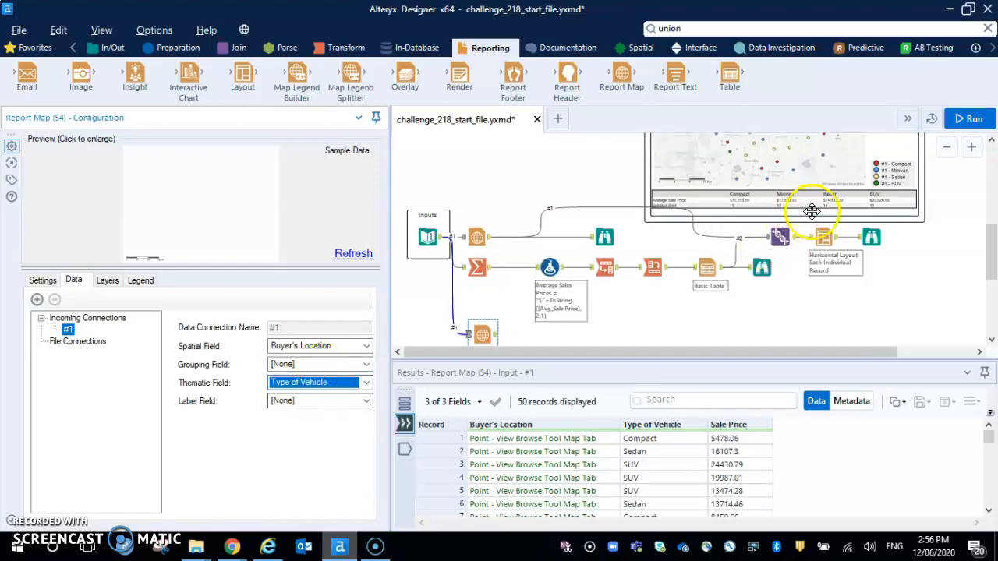
click(971, 118)
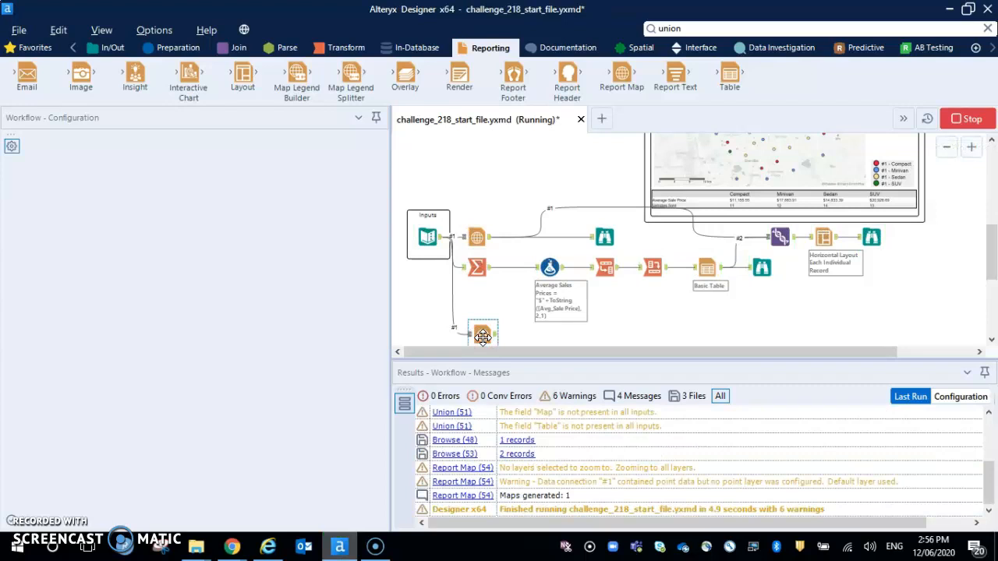
click(483, 343)
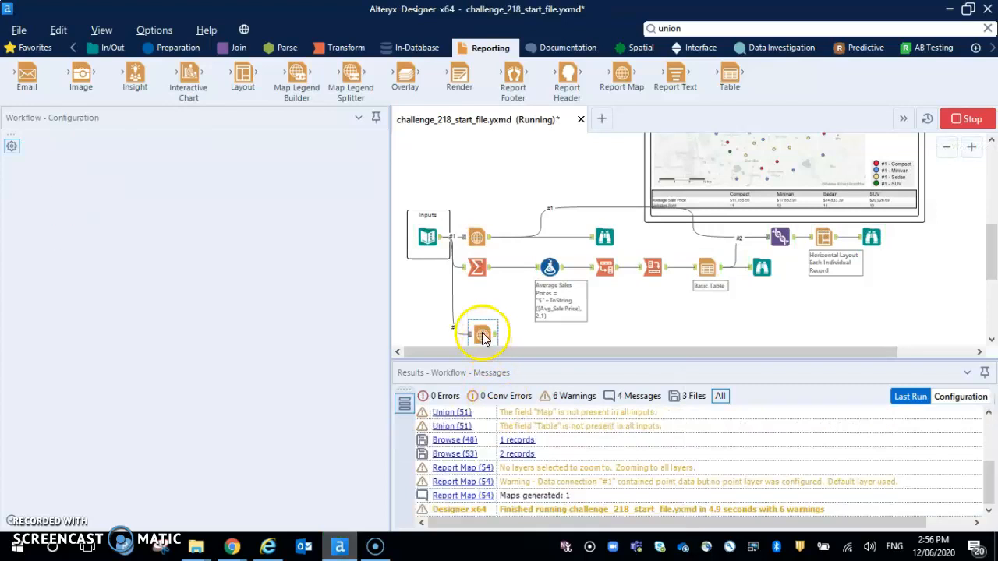
key(Delete)
right_click(484, 333)
click(684, 330)
scroll(684, 331, down, 2)
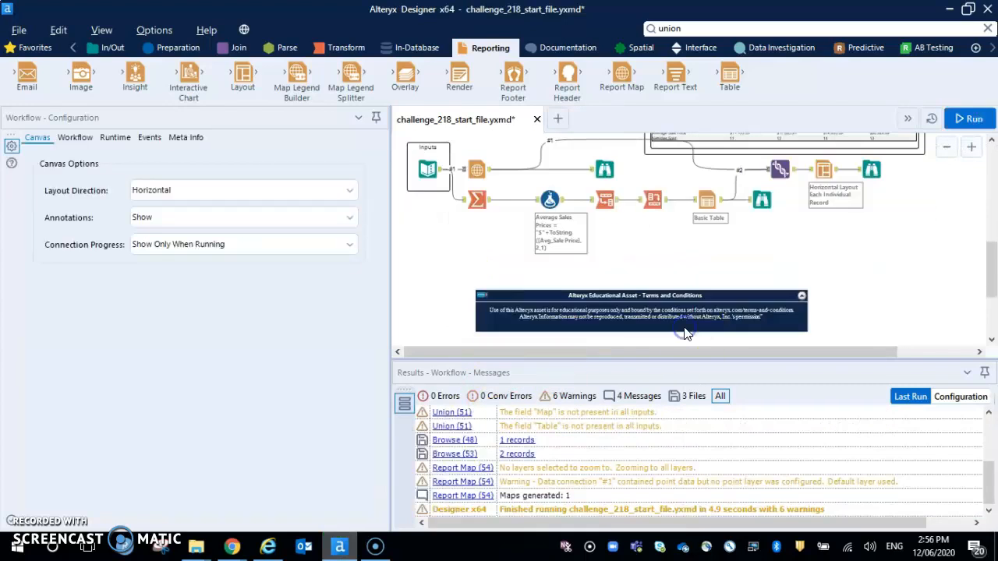
scroll(683, 329, up, 1)
click(684, 327)
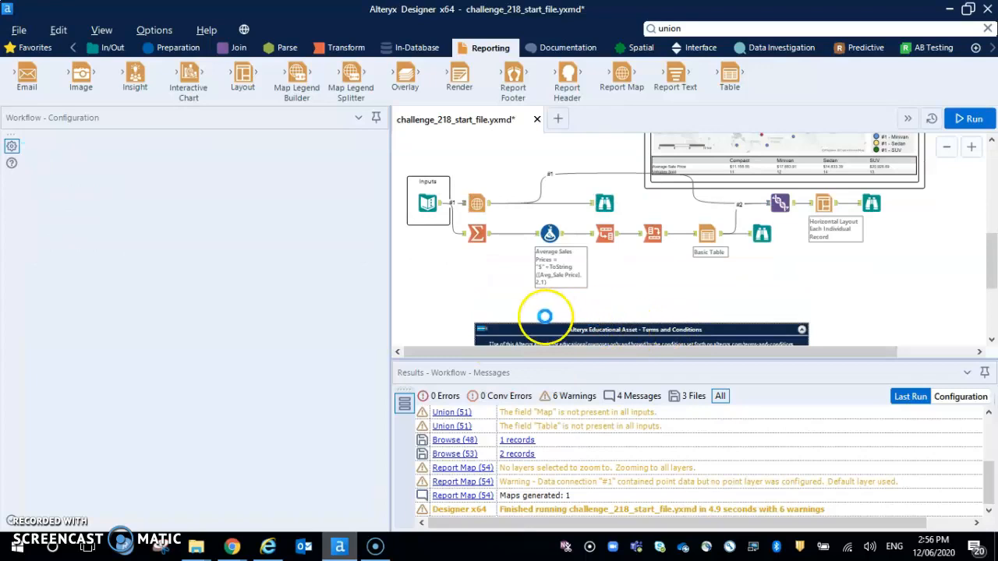
key(ctrl+z)
Collapse the Terms and Conditions container and add a Browse tool after the new Report Map, placed well to its right.
click(801, 330)
click(482, 301)
right_click(482, 301)
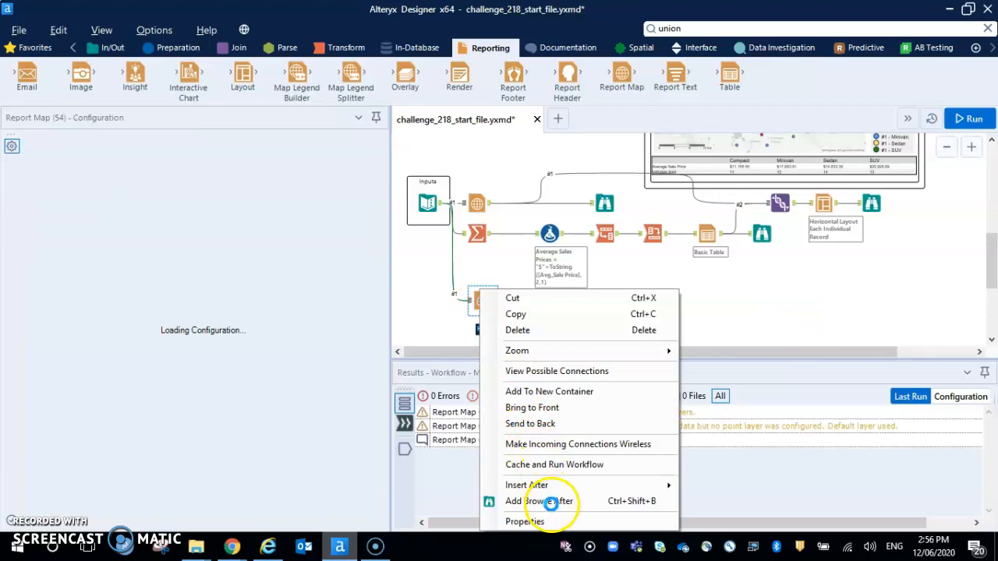
click(551, 503)
drag(531, 301, 665, 304)
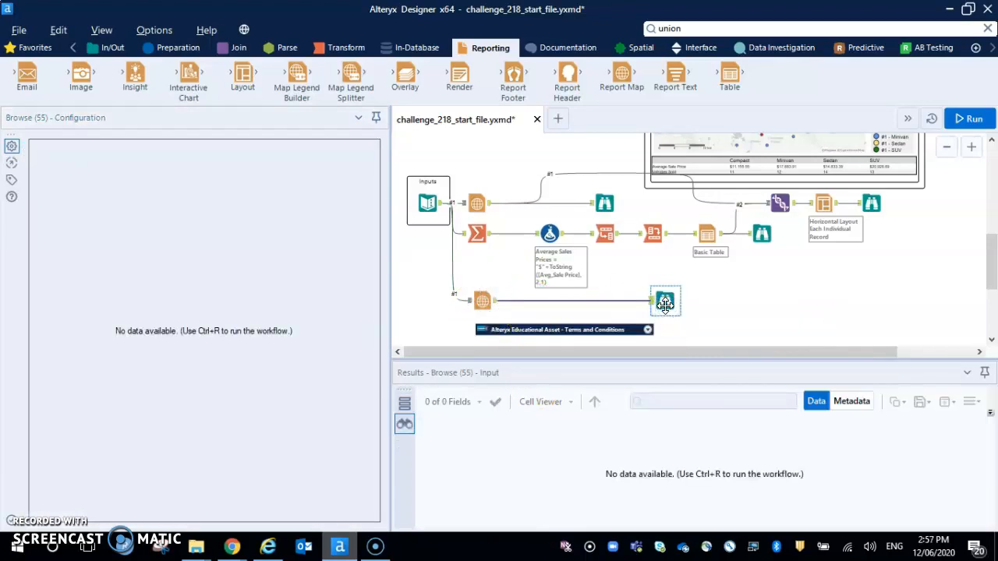
Run the workflow and examine the new map's report output against the expected report.
key(ctrl+r)
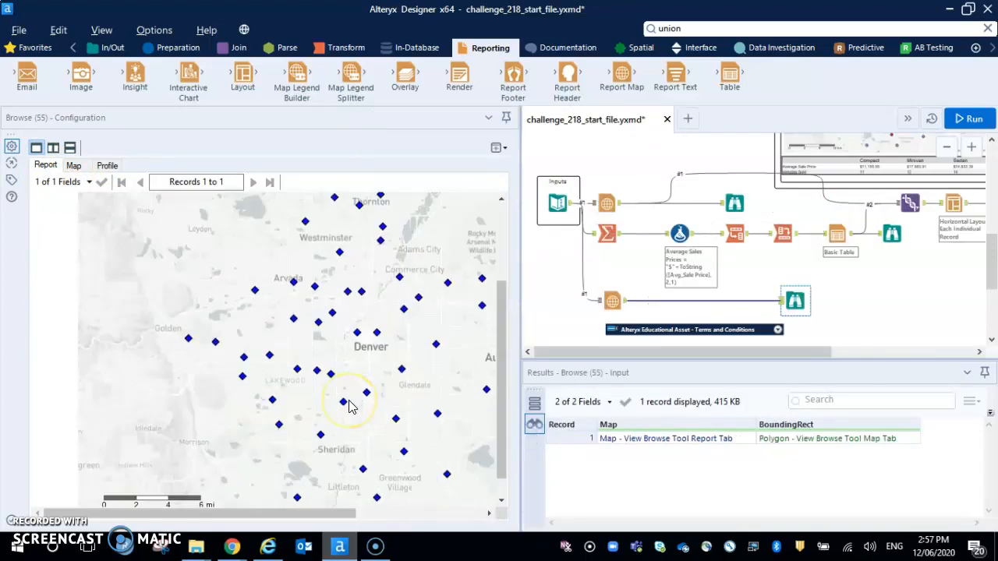
scroll(348, 405, down, 1)
click(334, 296)
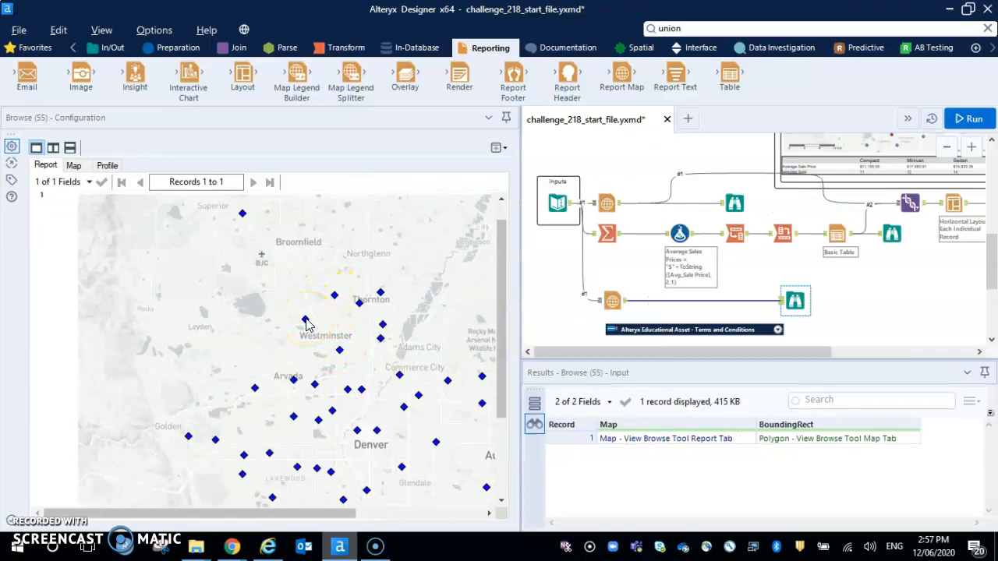
scroll(779, 295, up, 1)
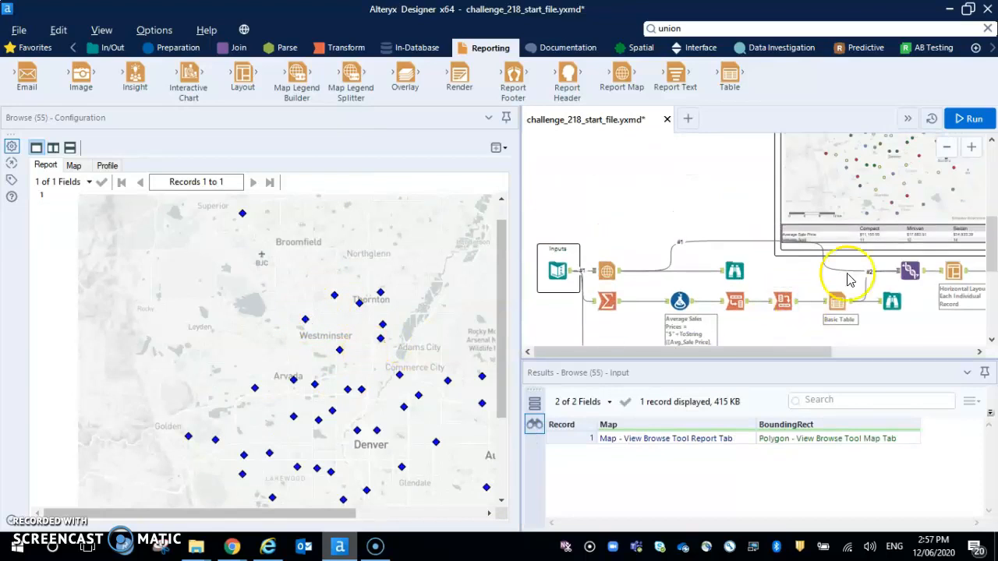
Add a points layer based on connection #1 to the new Report Map tool.
scroll(864, 200, down, 2)
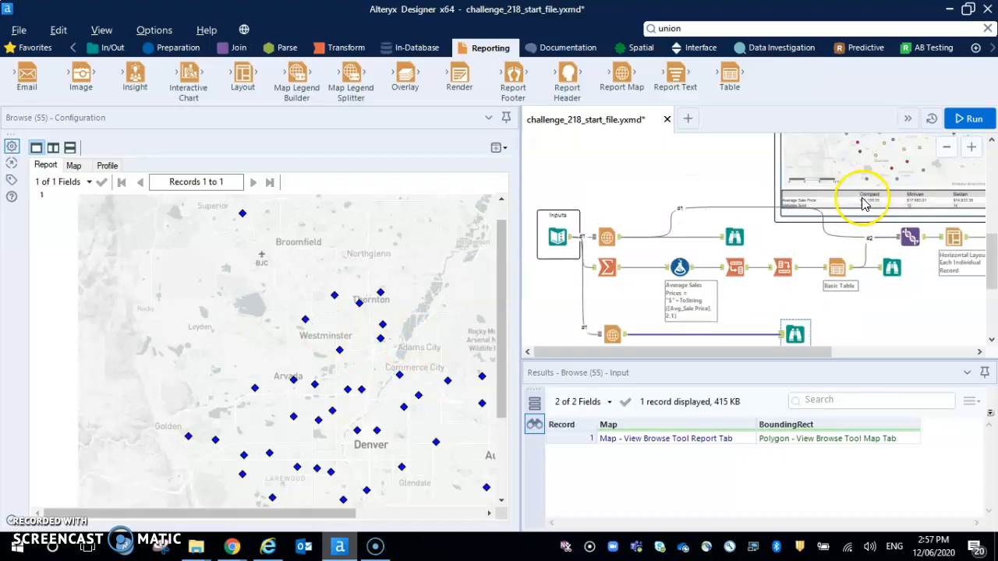
click(614, 269)
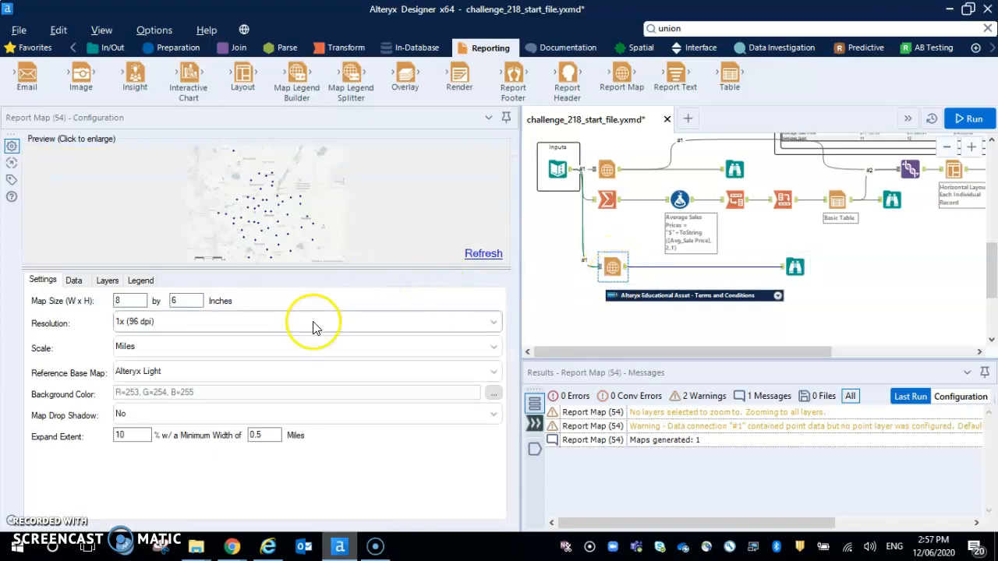
click(107, 281)
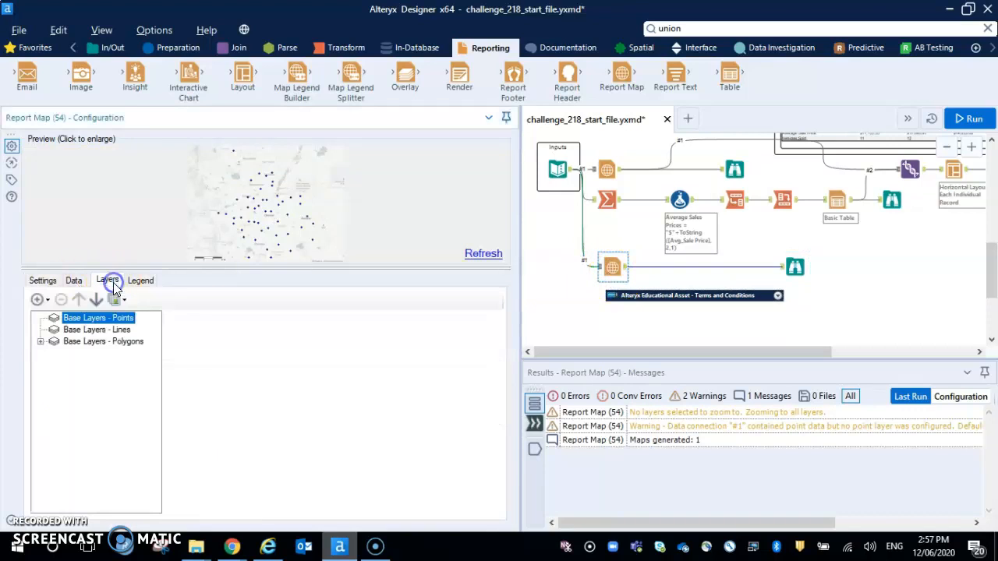
click(39, 303)
mouse_move(93, 317)
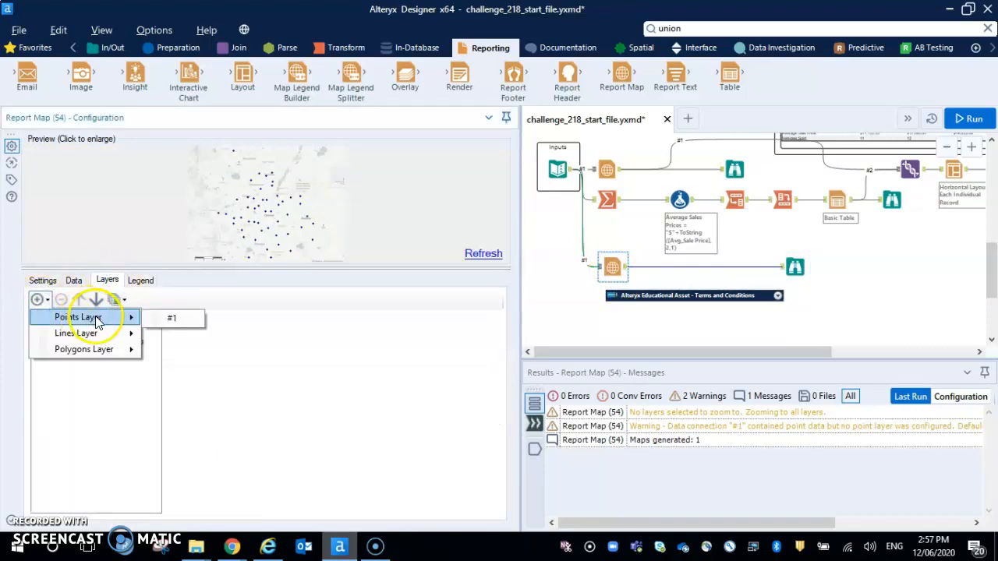
click(170, 320)
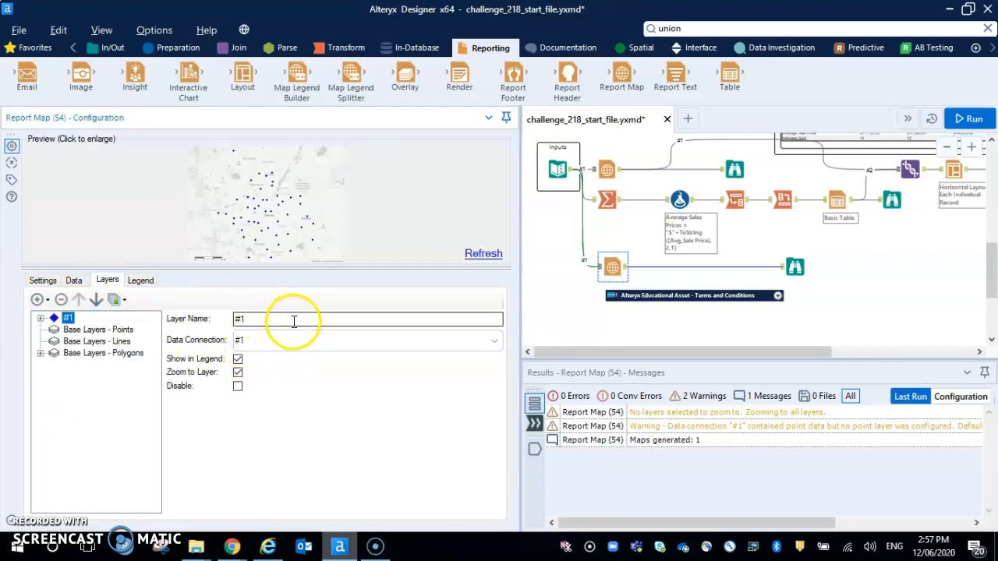
Override the default point style of the #1 map layer with a circle.
click(40, 318)
click(85, 330)
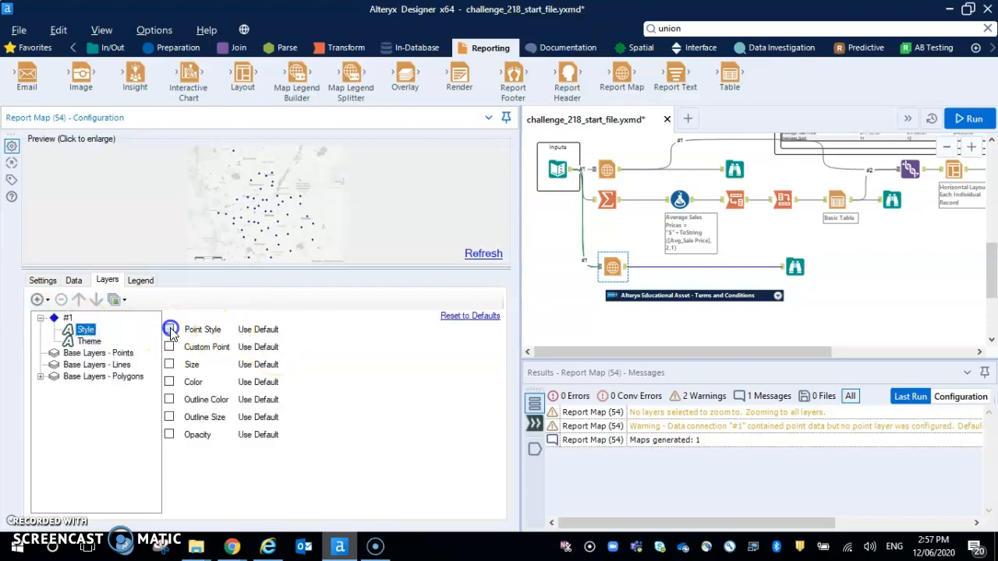
click(171, 330)
click(289, 331)
click(257, 350)
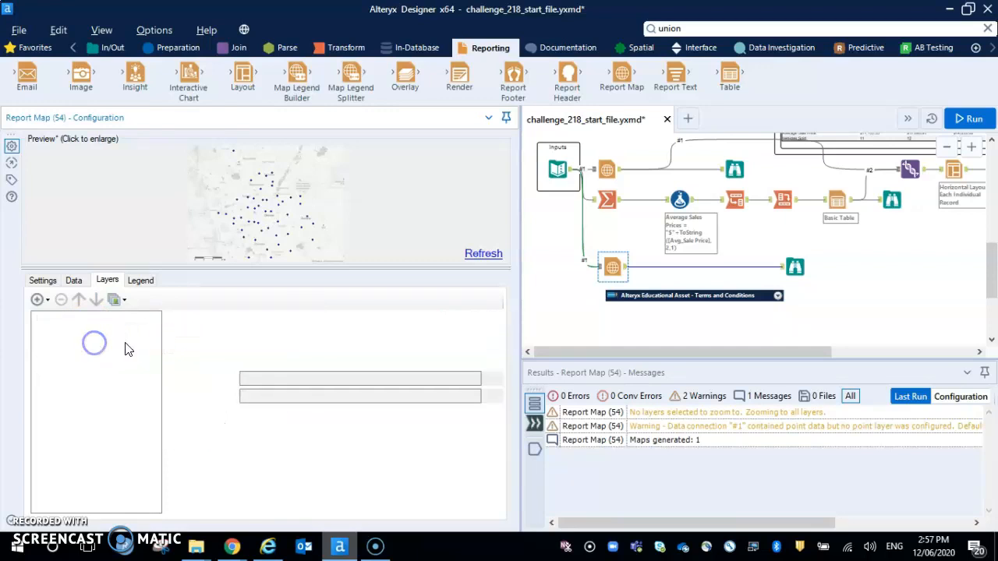
In the #1 layer's theme, set the tile method to Unique Value and the color method to Map.
click(300, 333)
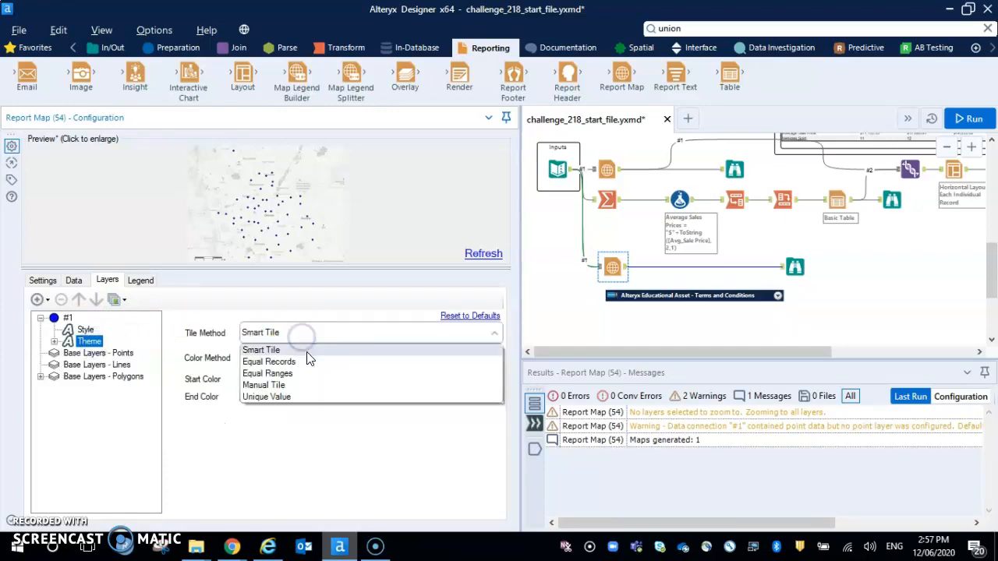
click(290, 397)
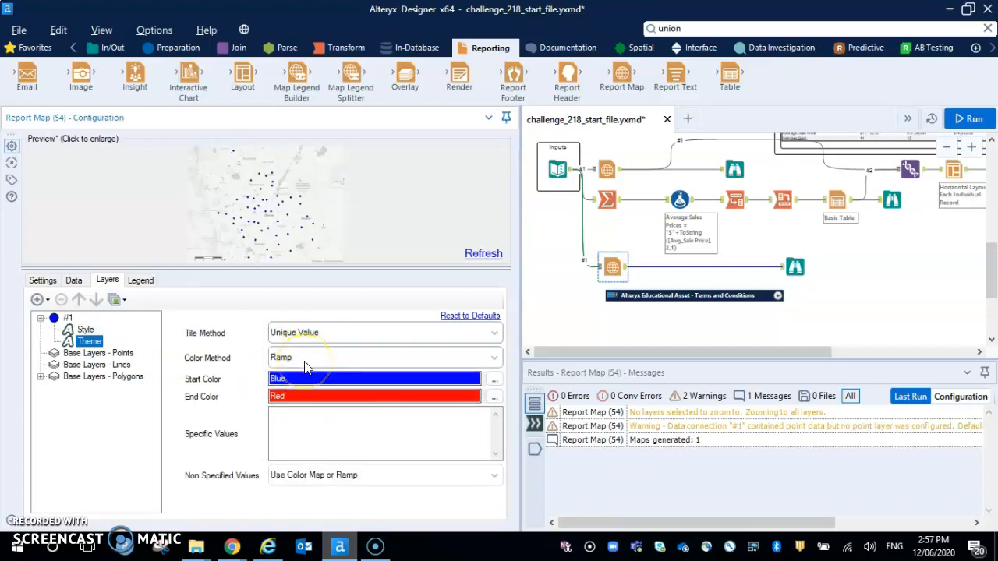
click(304, 366)
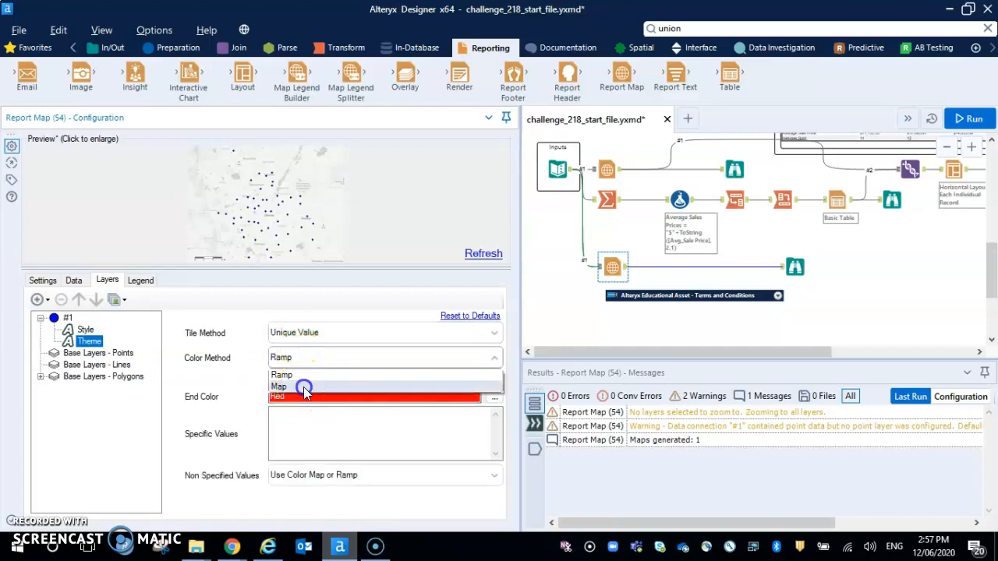
click(305, 387)
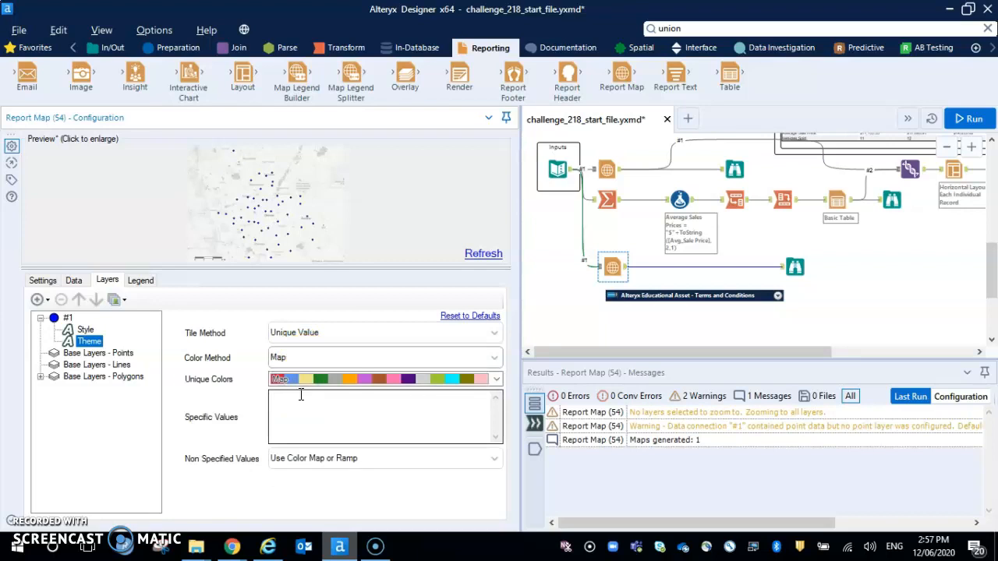
Run the workflow and compare the new map's points with the expected report and the existing Union and Layout branch.
key(ctrl+r)
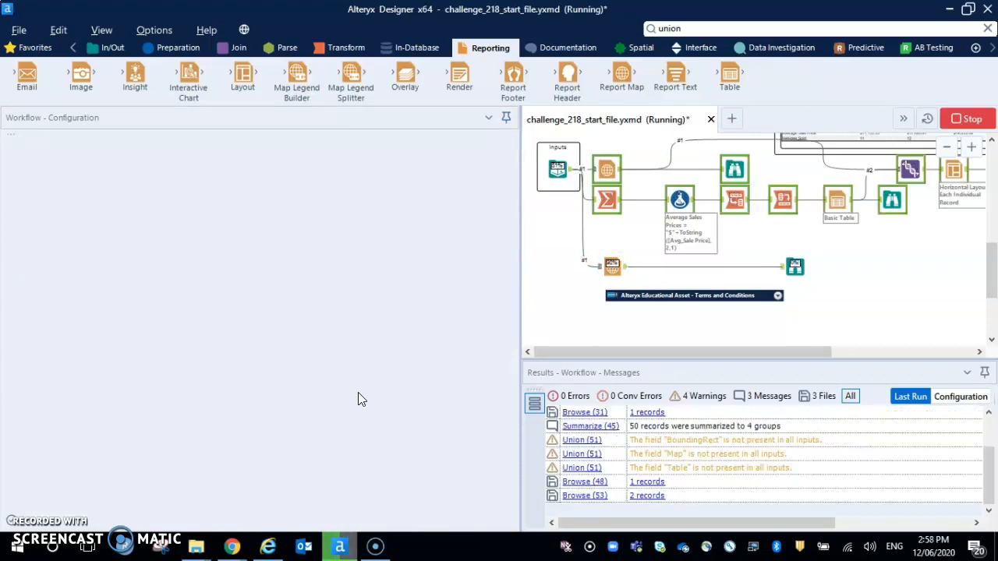
click(366, 398)
click(794, 267)
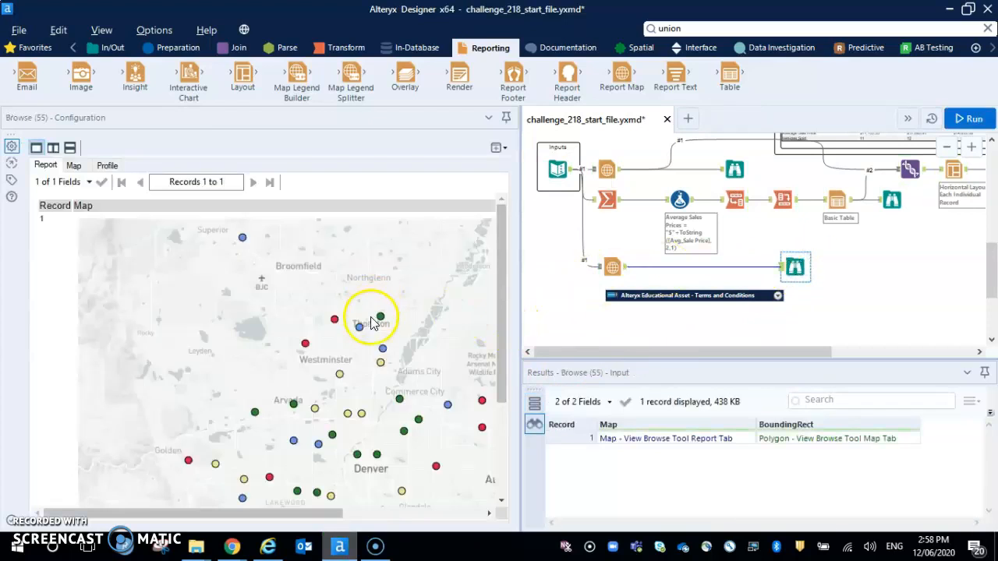
click(334, 360)
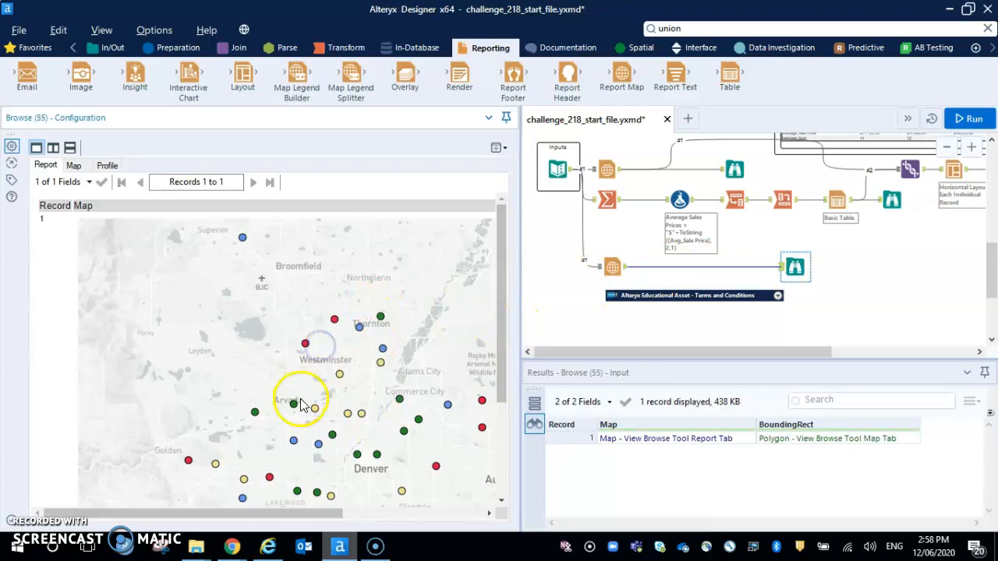
scroll(302, 404, down, 3)
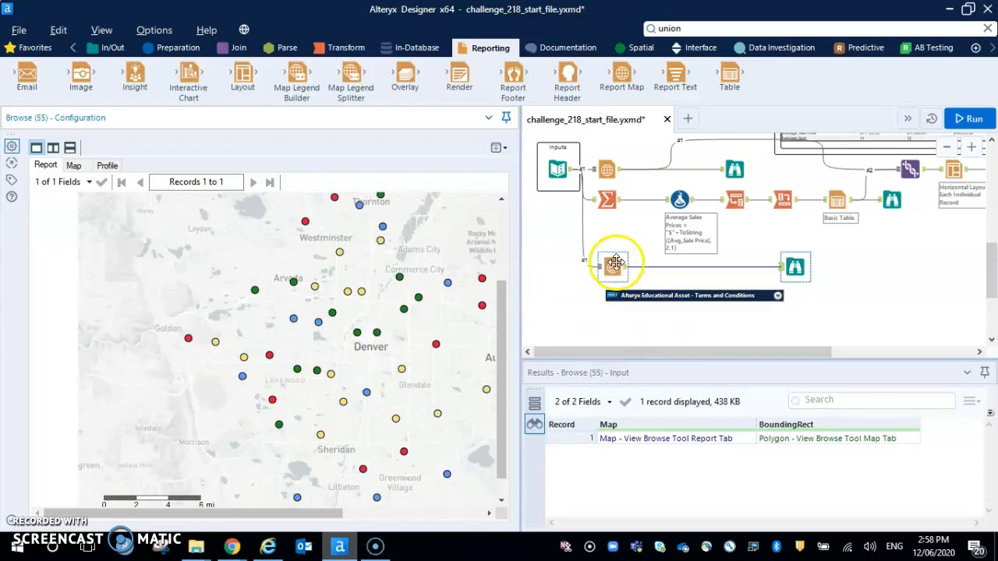
drag(639, 352, 737, 350)
scroll(740, 350, up, 2)
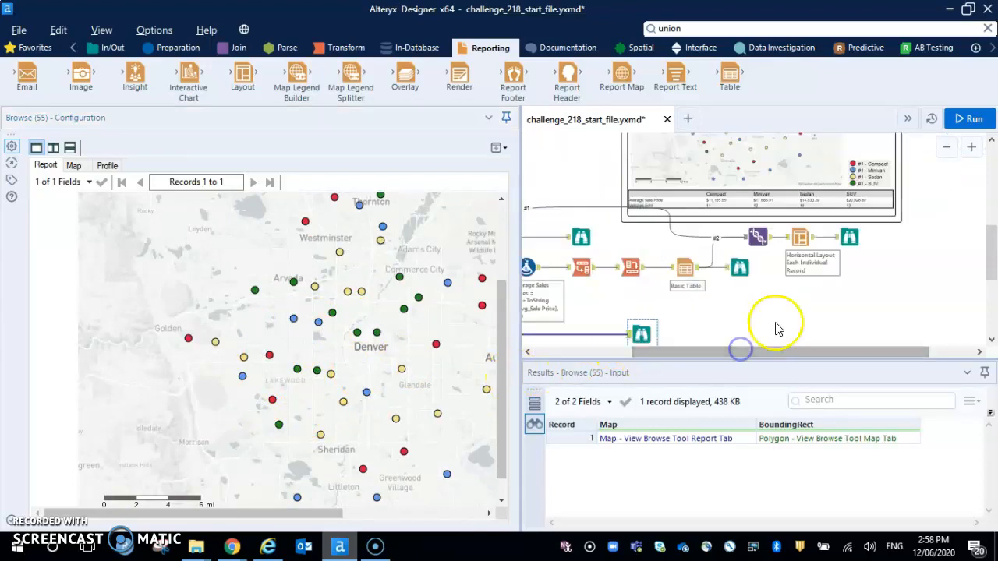
click(972, 147)
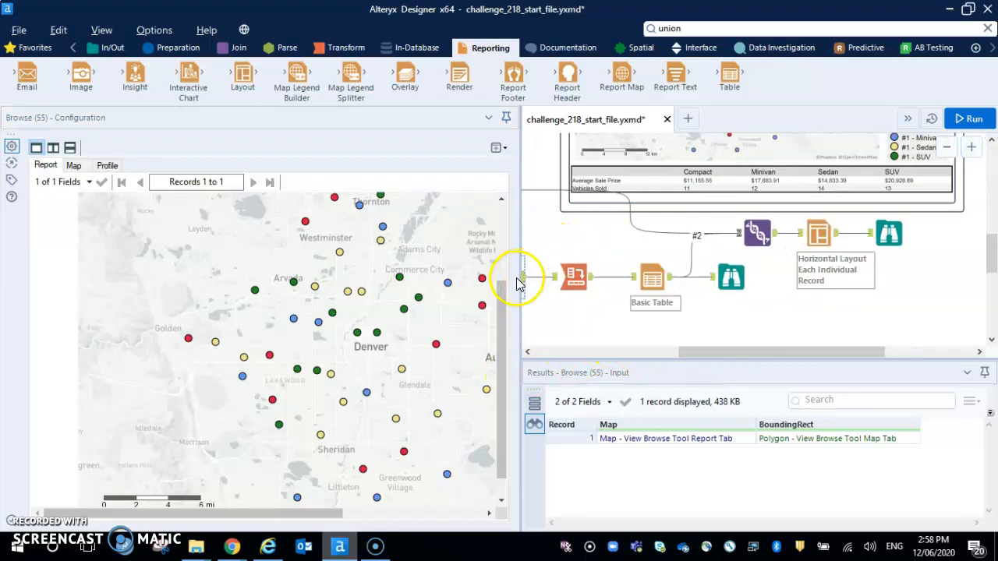
drag(521, 287, 339, 292)
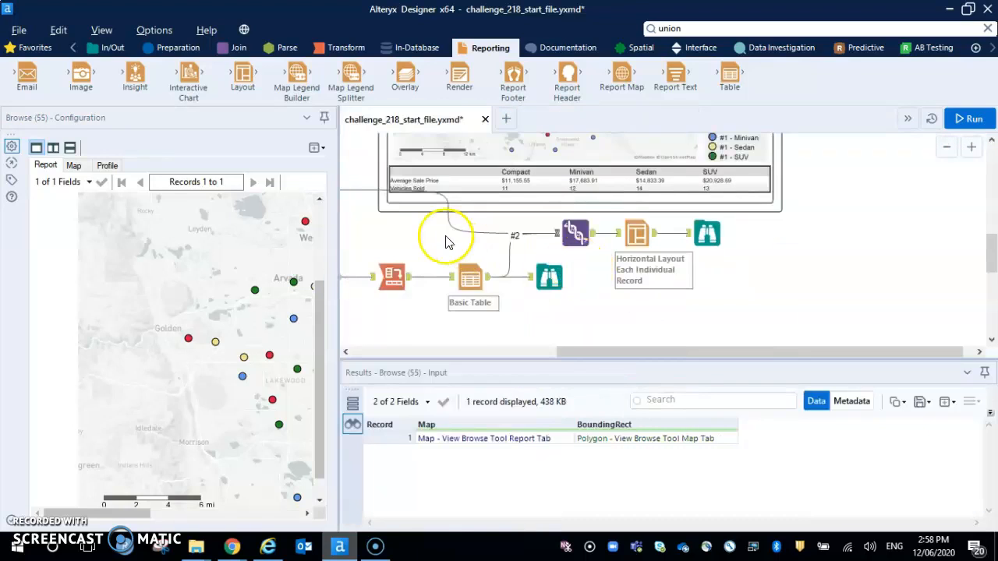
scroll(469, 239, up, 1)
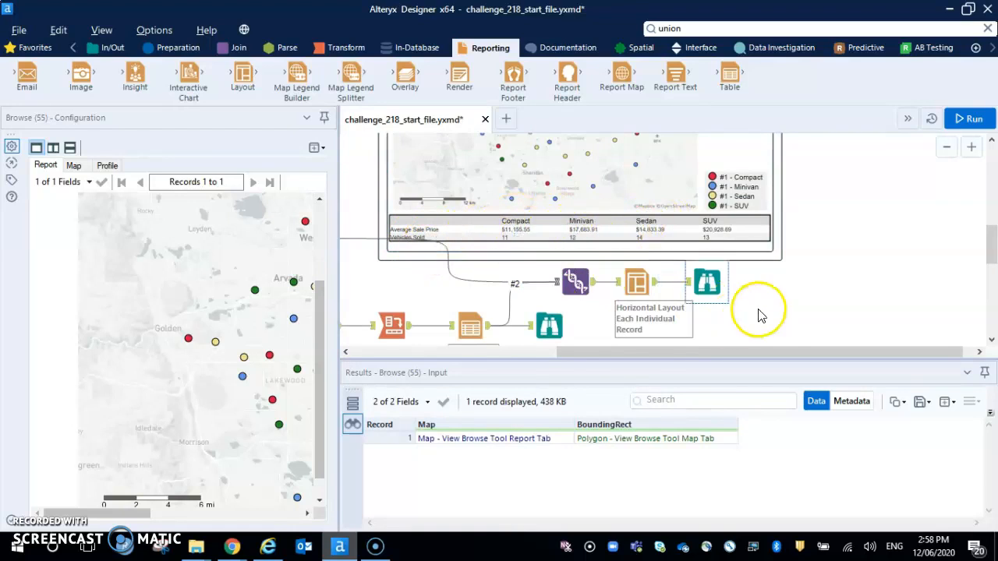
scroll(764, 314, down, 1)
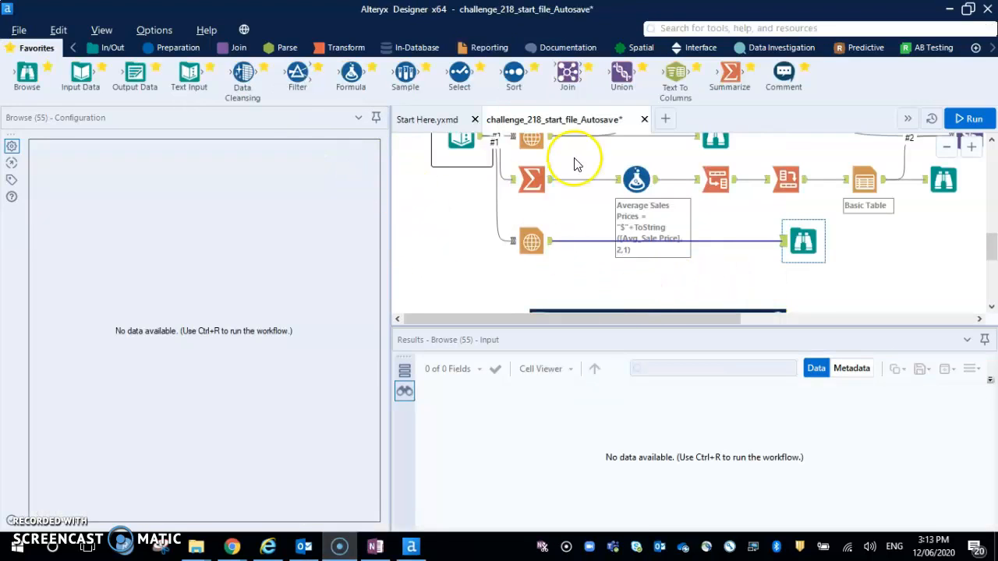
Add a Summarize tool below the new Report Map and run the workflow to review the existing Summarize tool's settings.
click(347, 41)
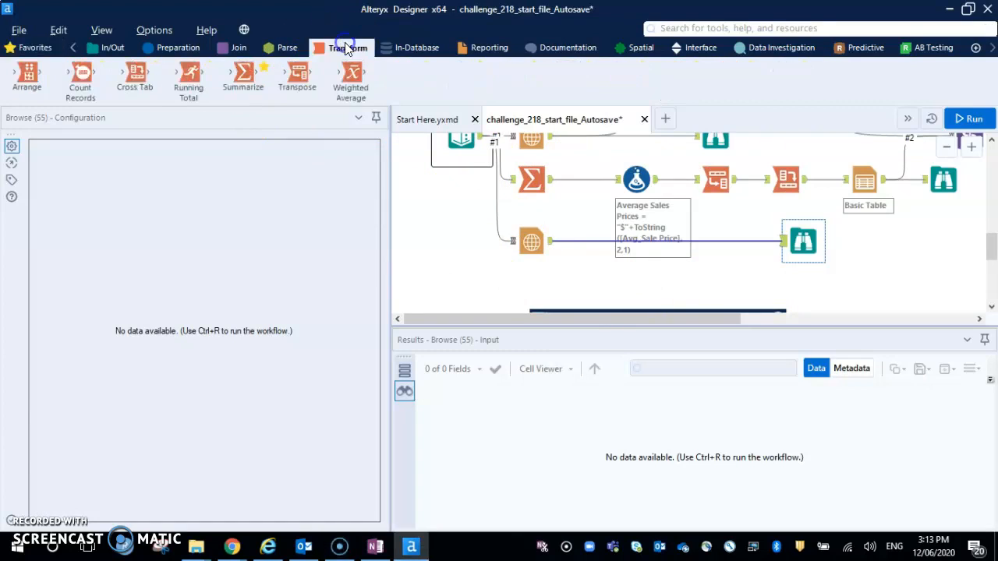
drag(242, 76, 532, 289)
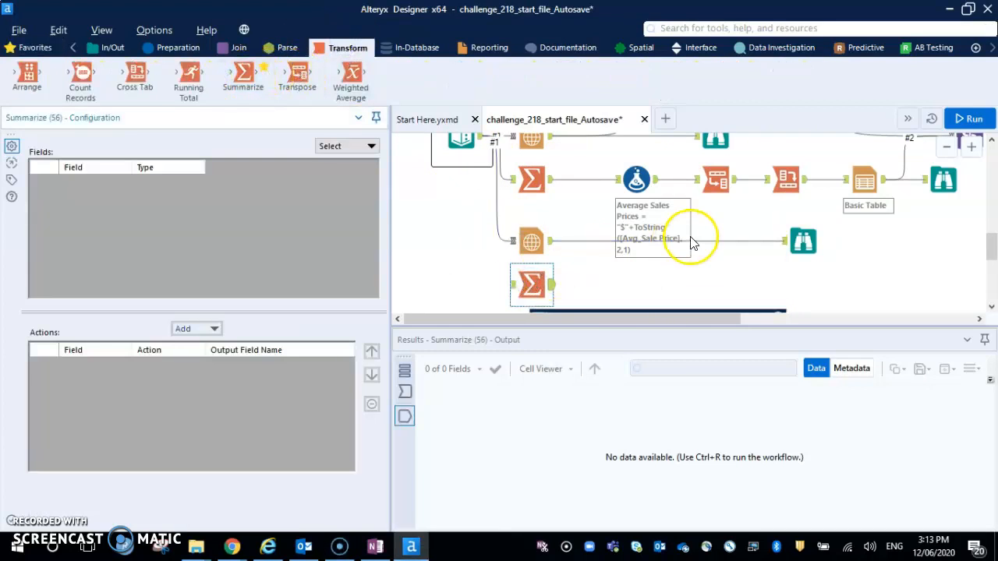
key(ctrl+r)
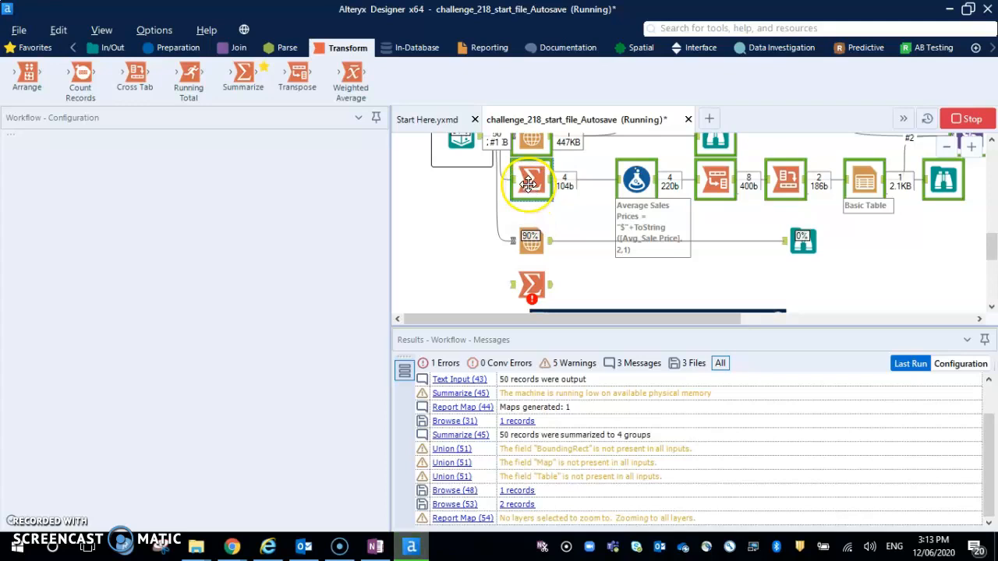
click(529, 183)
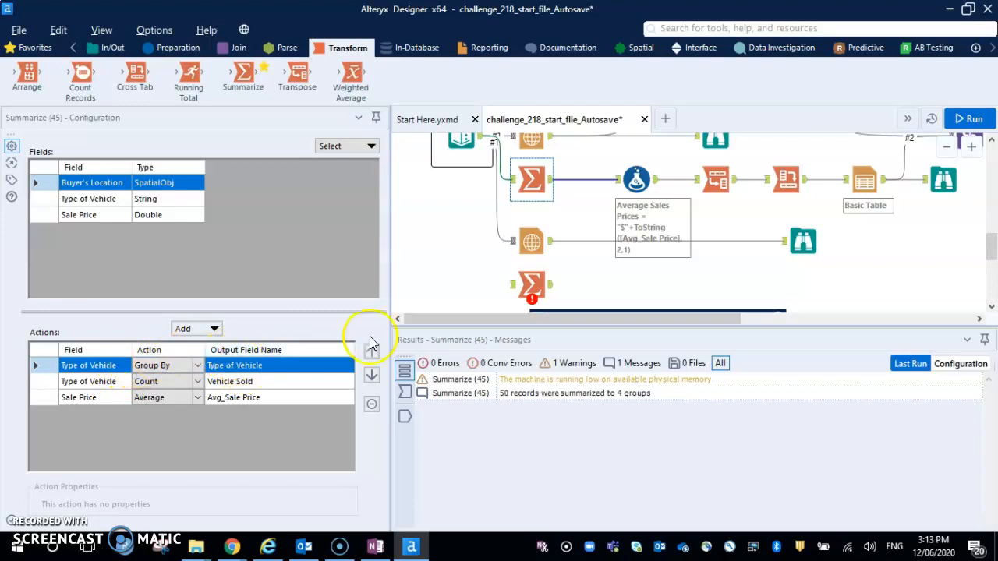
Connect the Text Input's output to the new Summarize tool, placed directly beneath the new Report Map.
drag(479, 137, 503, 287)
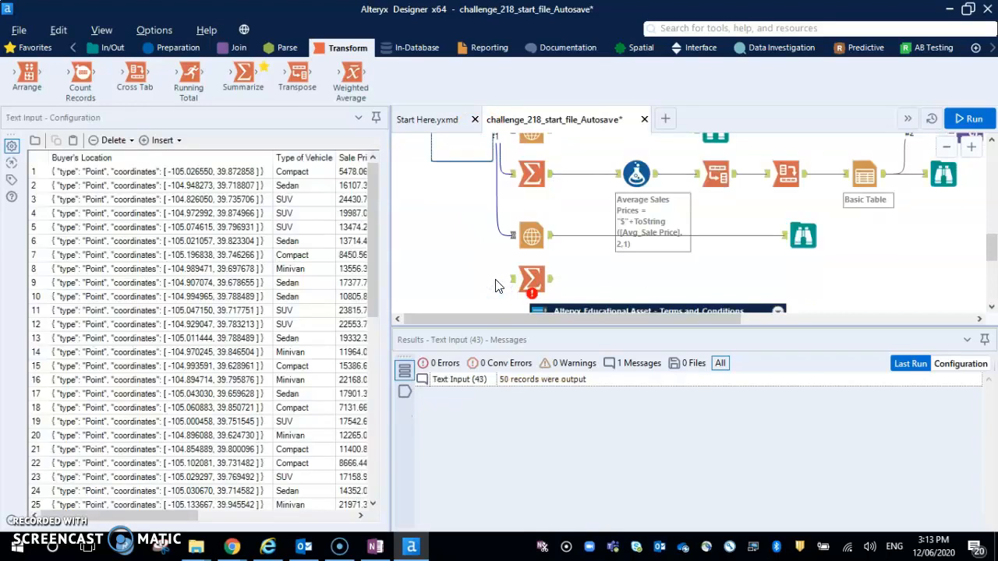
click(946, 146)
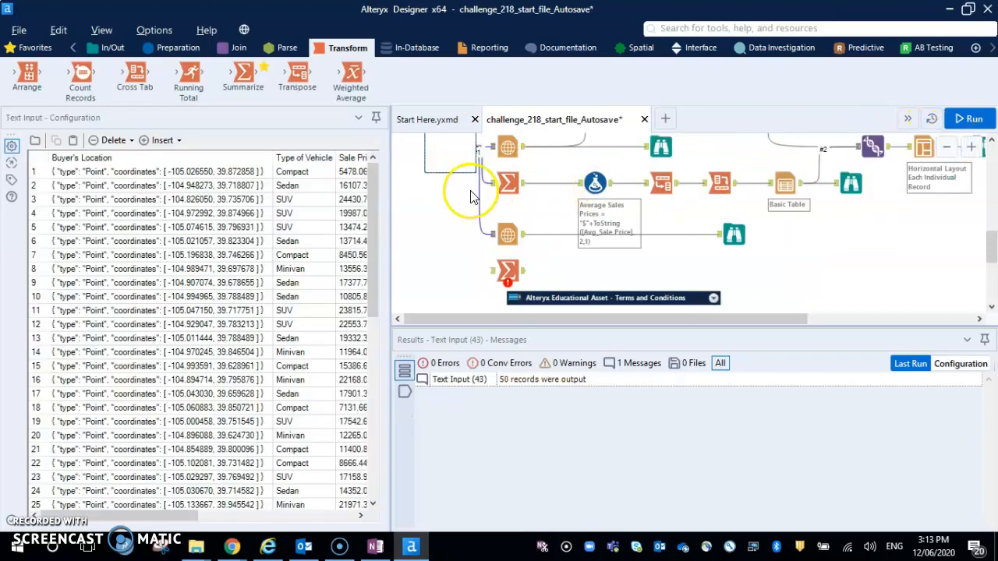
scroll(457, 211, up, 1)
scroll(464, 242, down, 2)
click(469, 262)
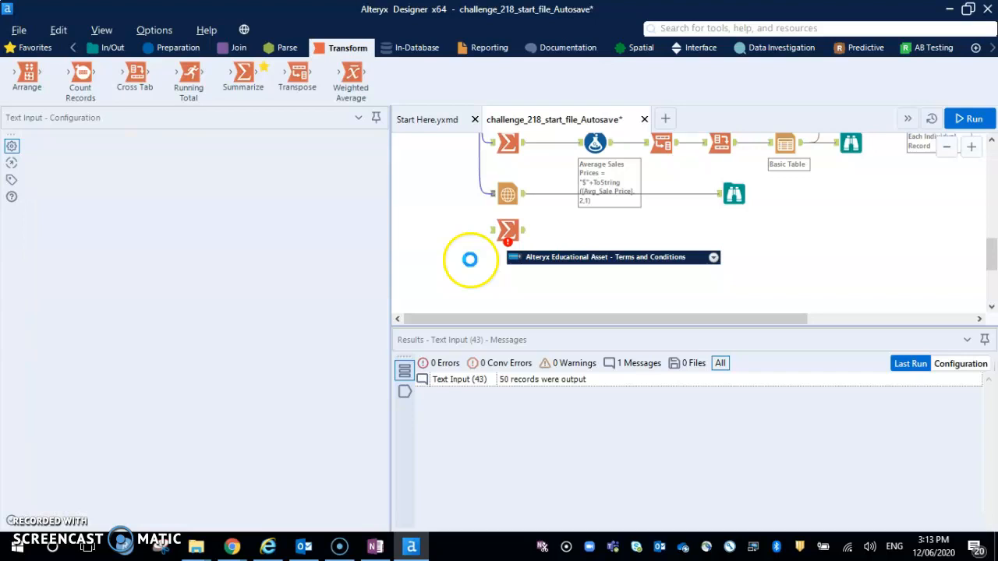
scroll(457, 279, up, 3)
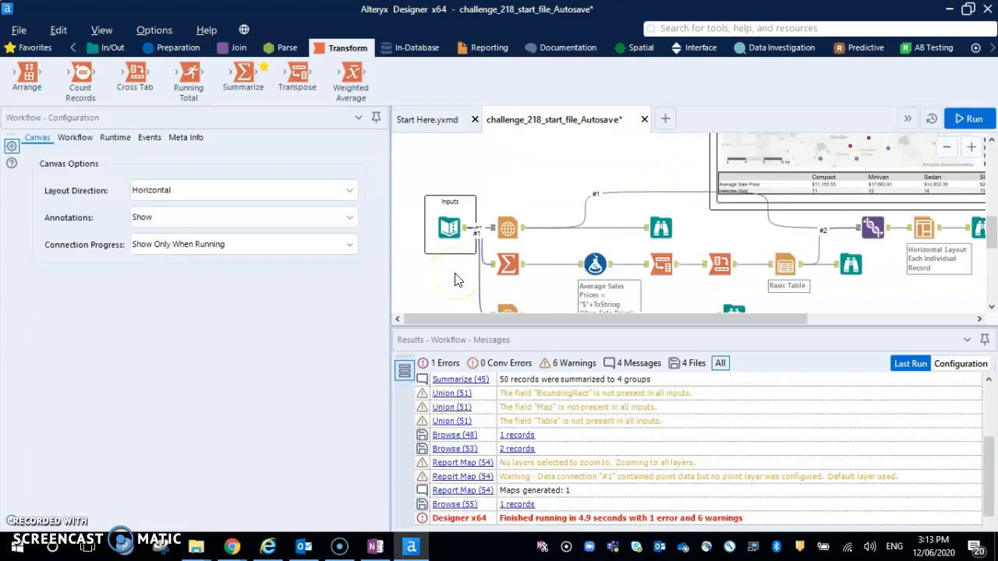
click(946, 147)
scroll(659, 229, down, 1)
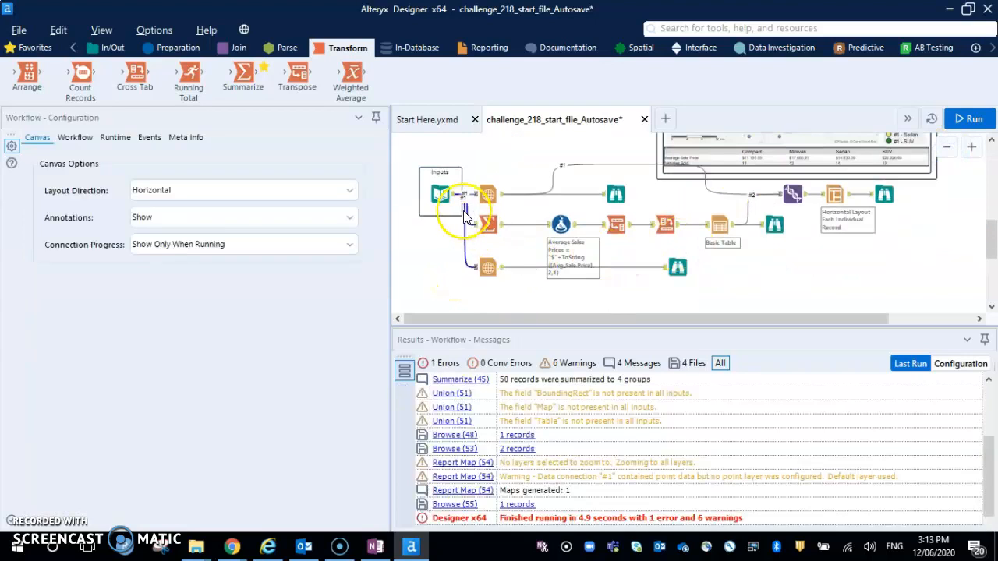
drag(476, 258, 456, 296)
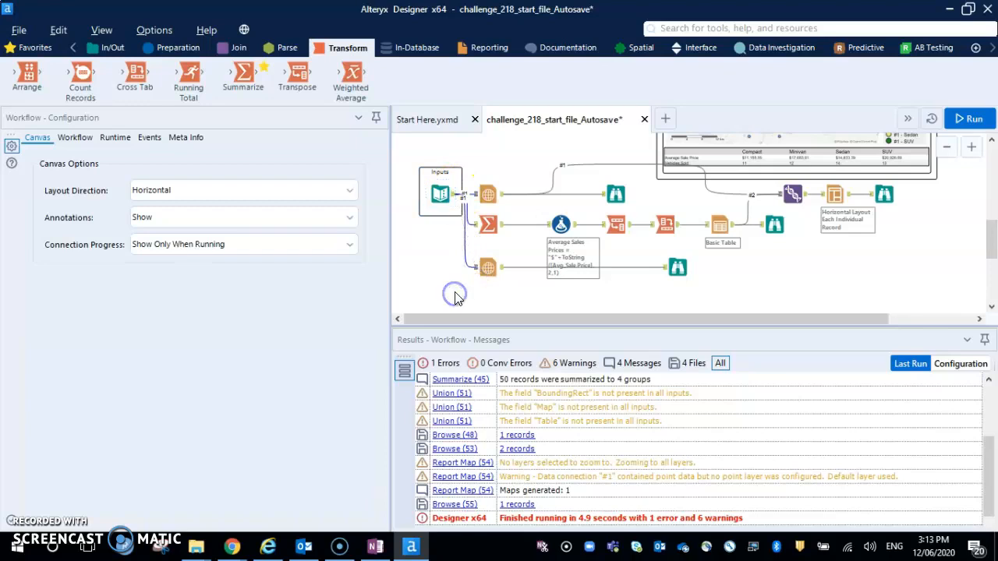
scroll(456, 296, down, 1)
drag(243, 75, 489, 258)
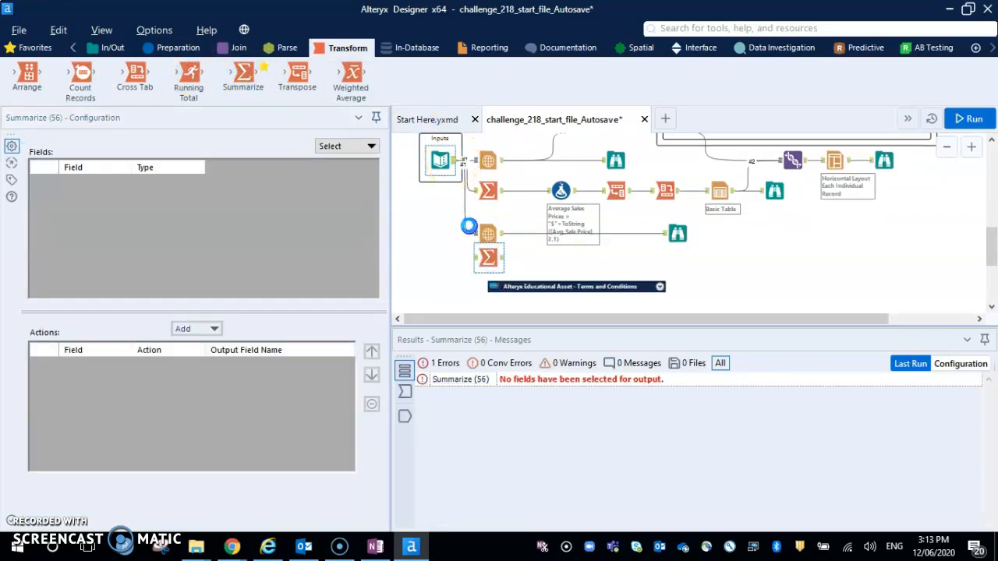
drag(469, 226, 477, 257)
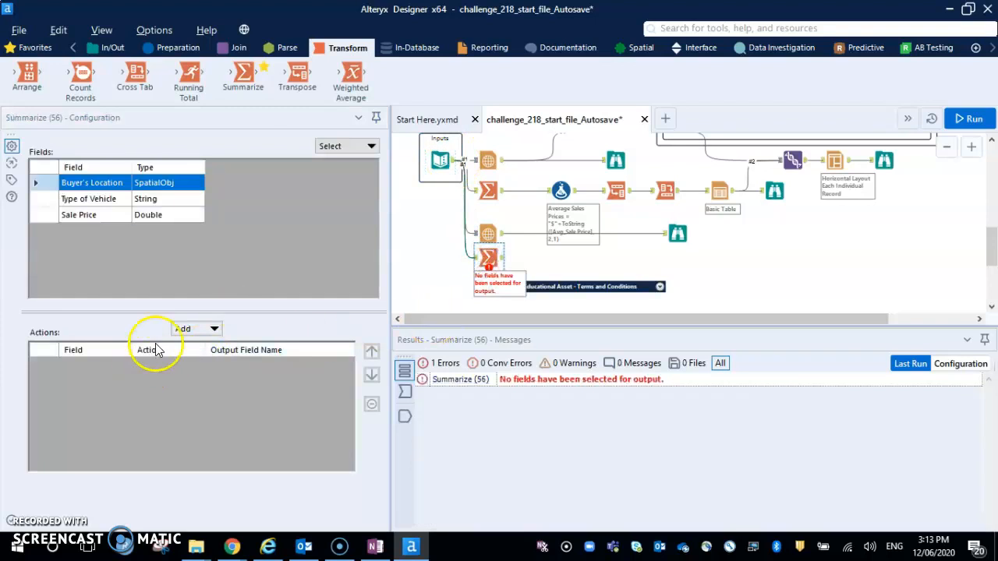
Using the existing Summarize tool as reference, add Group By and Count actions on Type of Vehicle to the new one.
click(206, 328)
click(99, 255)
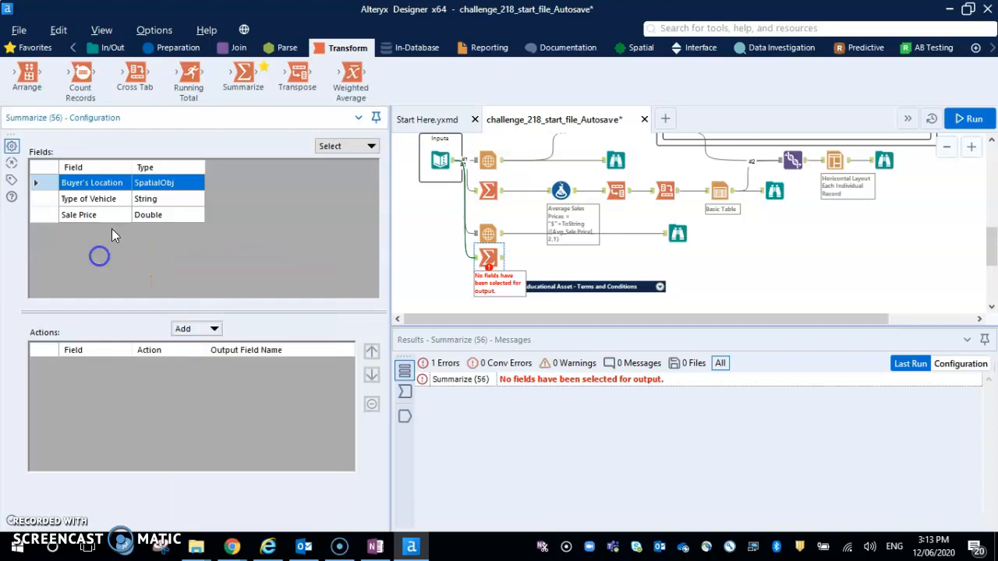
click(204, 330)
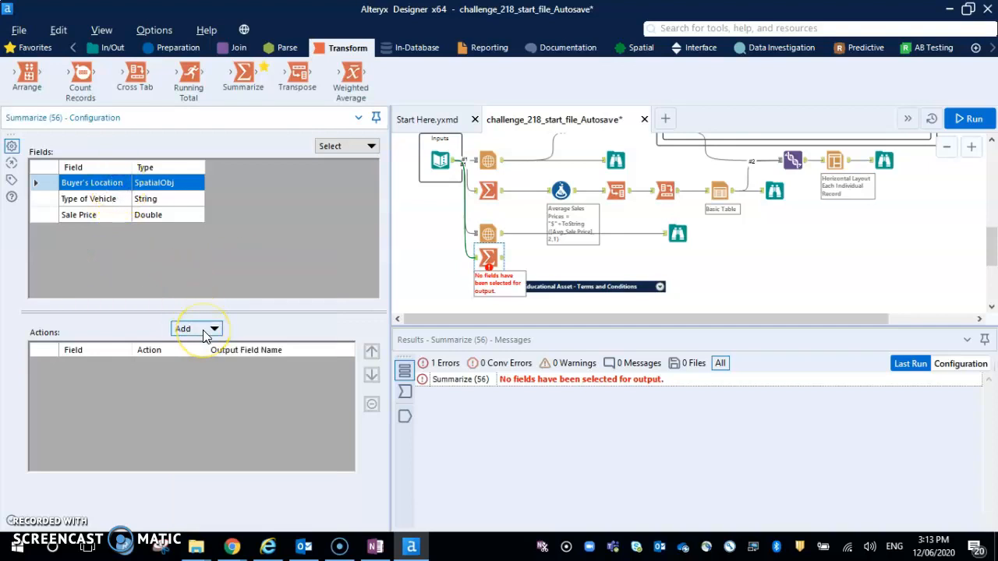
click(488, 190)
click(488, 256)
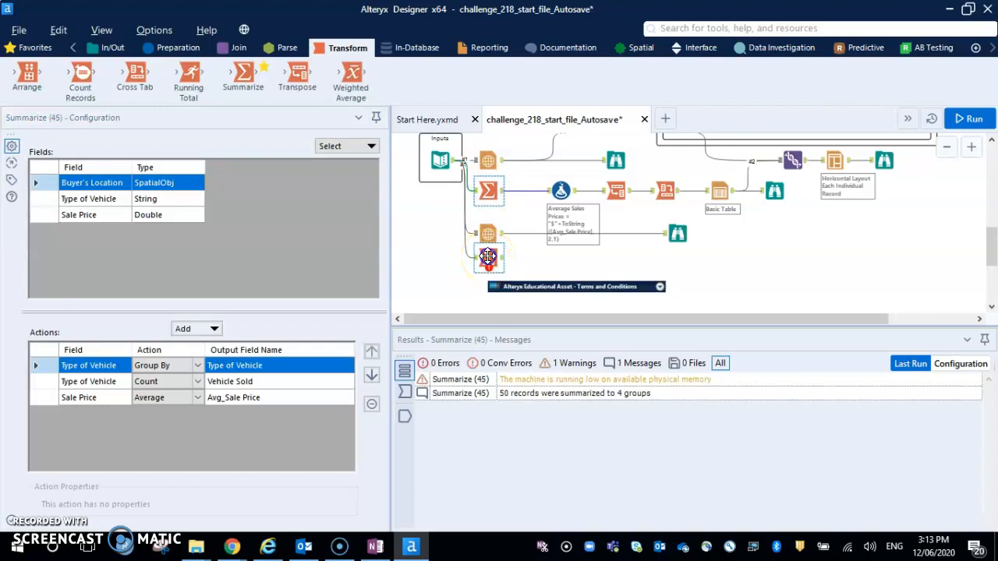
click(104, 199)
click(186, 320)
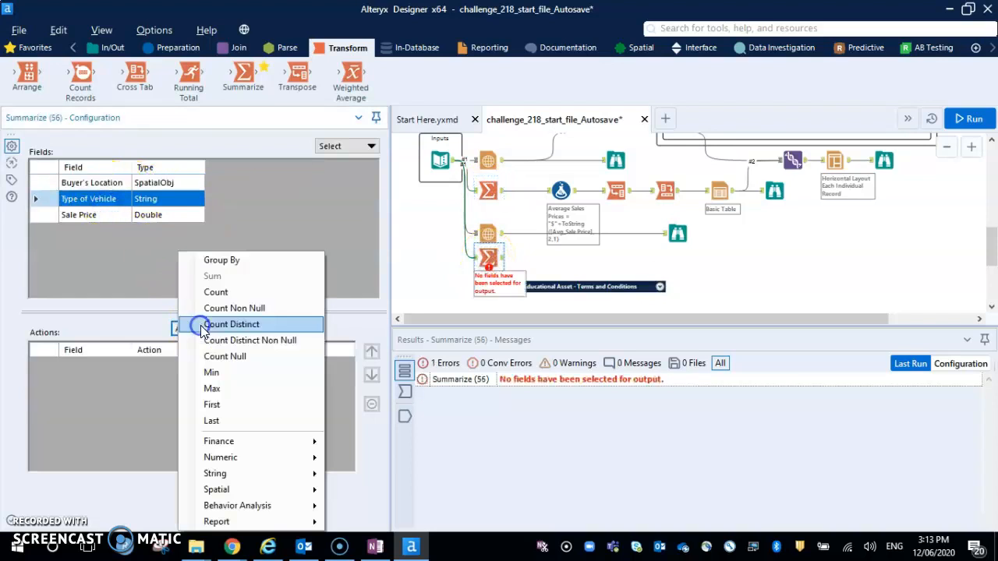
click(238, 263)
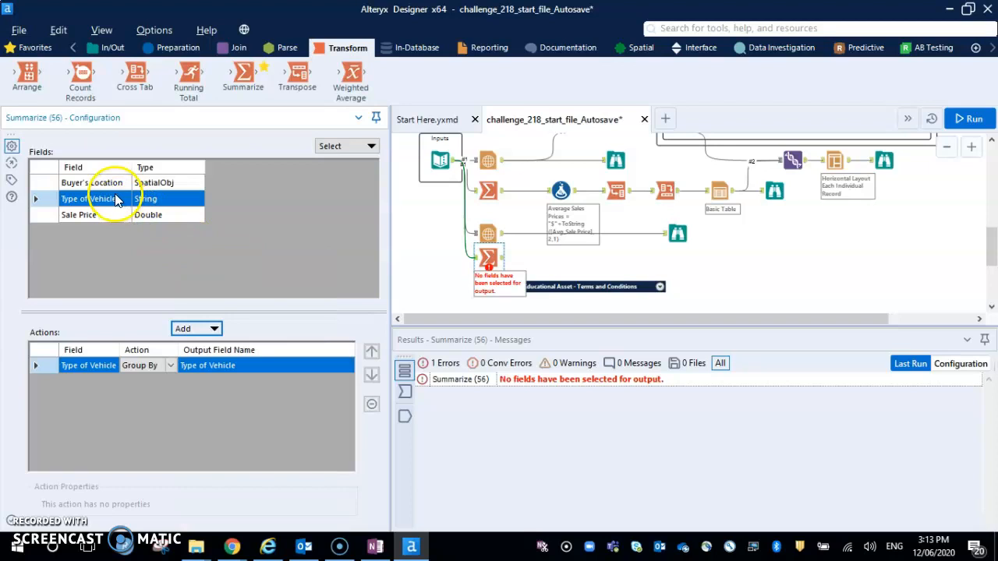
click(214, 331)
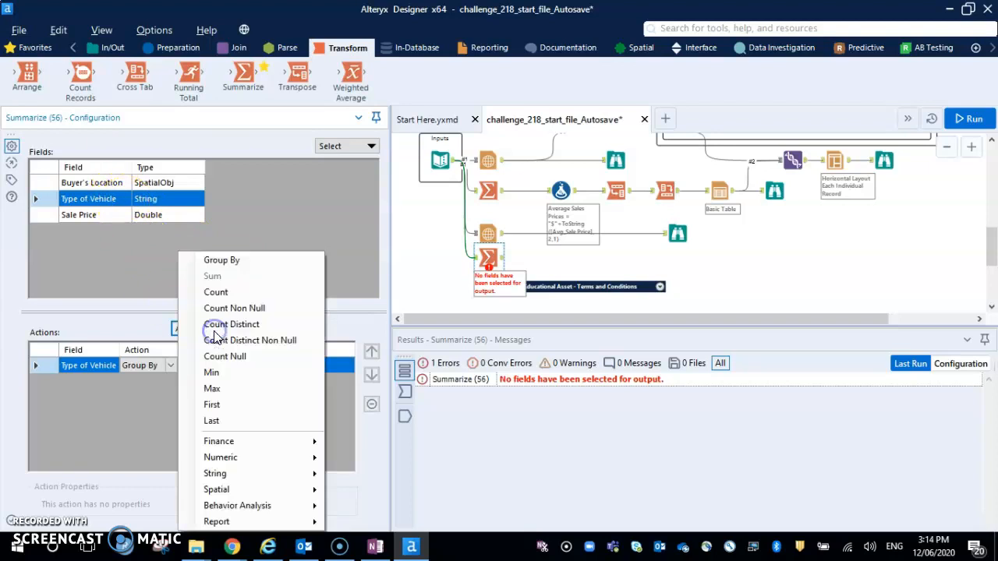
click(242, 295)
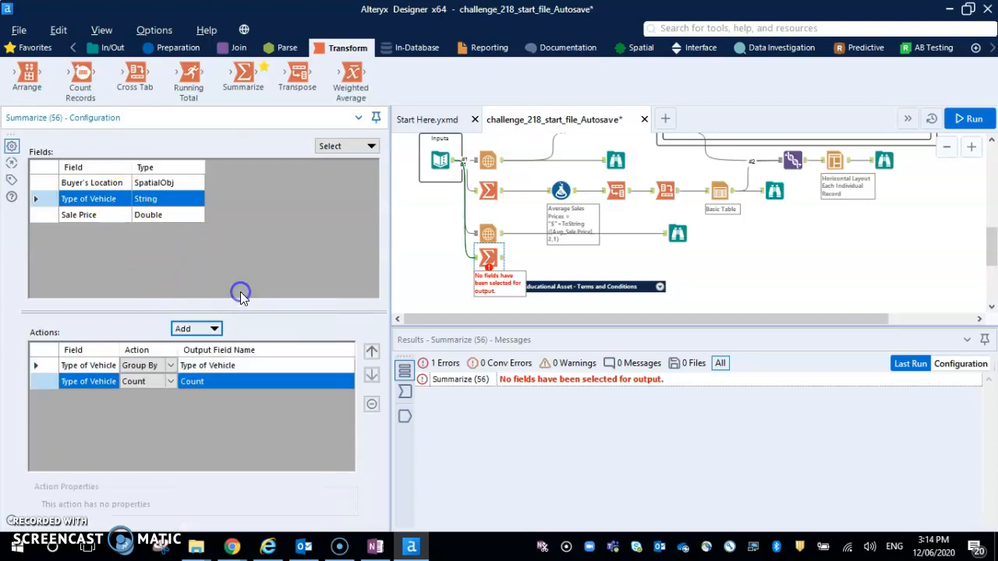
Add an Average action on Sale Price to the new Summarize tool and compare its settings with the existing Summarize tool.
click(102, 220)
click(212, 328)
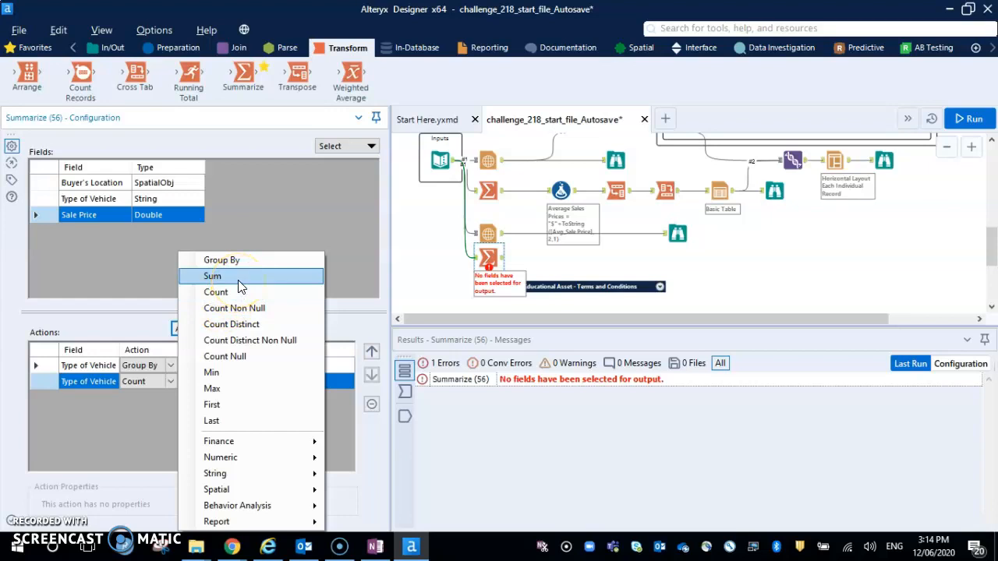
mouse_move(260, 459)
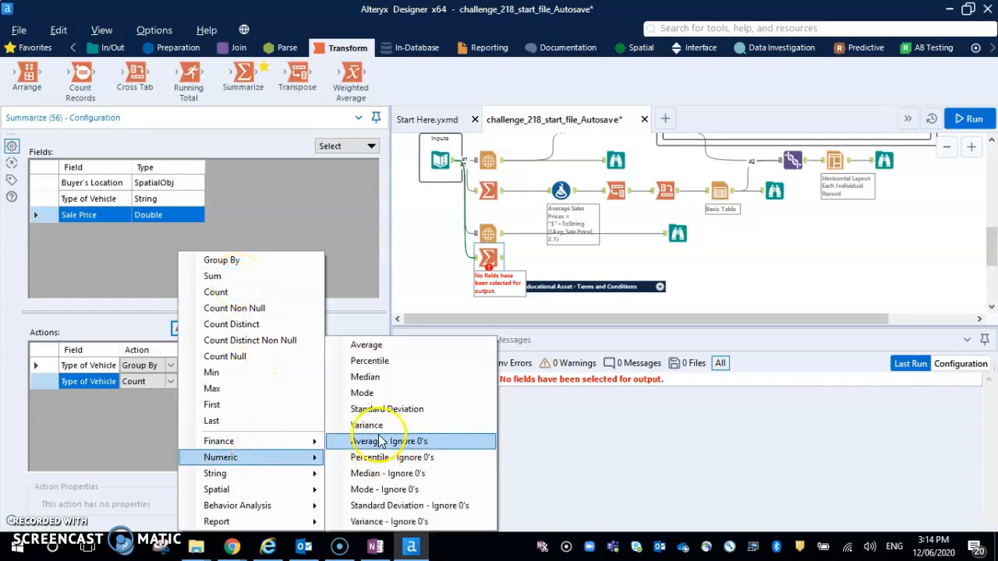
click(379, 350)
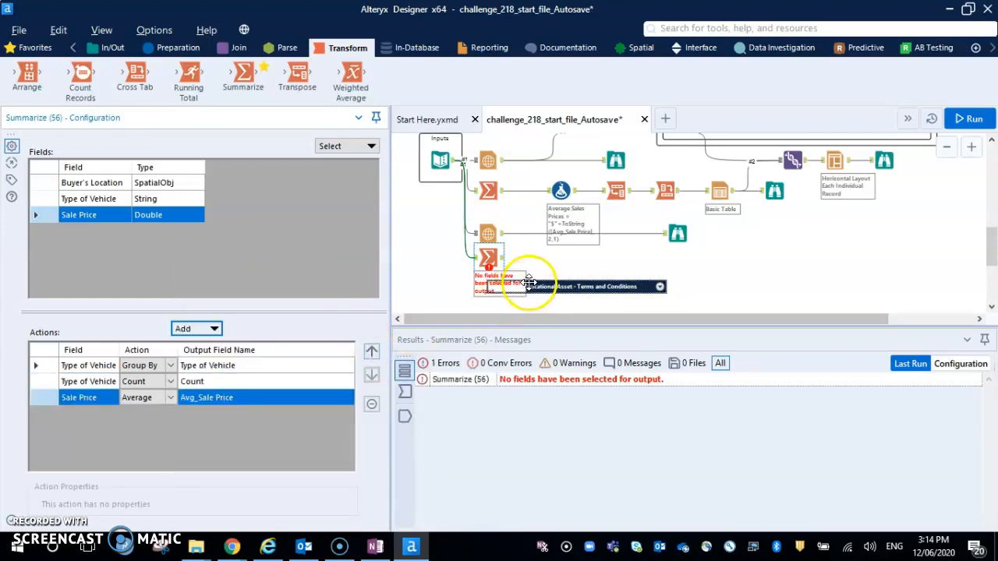
click(487, 190)
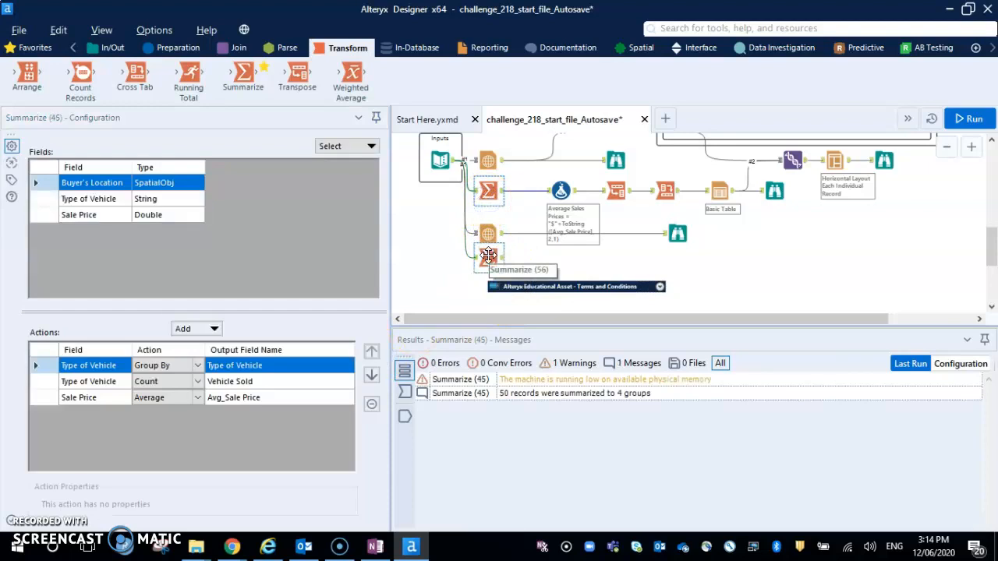
click(487, 256)
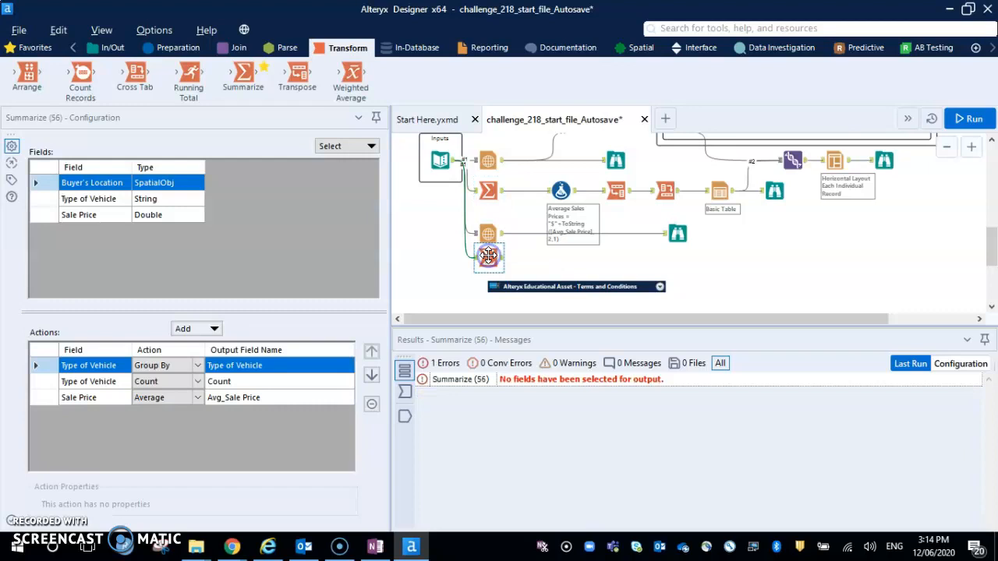
Run the workflow and review the output records of the new Summarize tool.
click(966, 119)
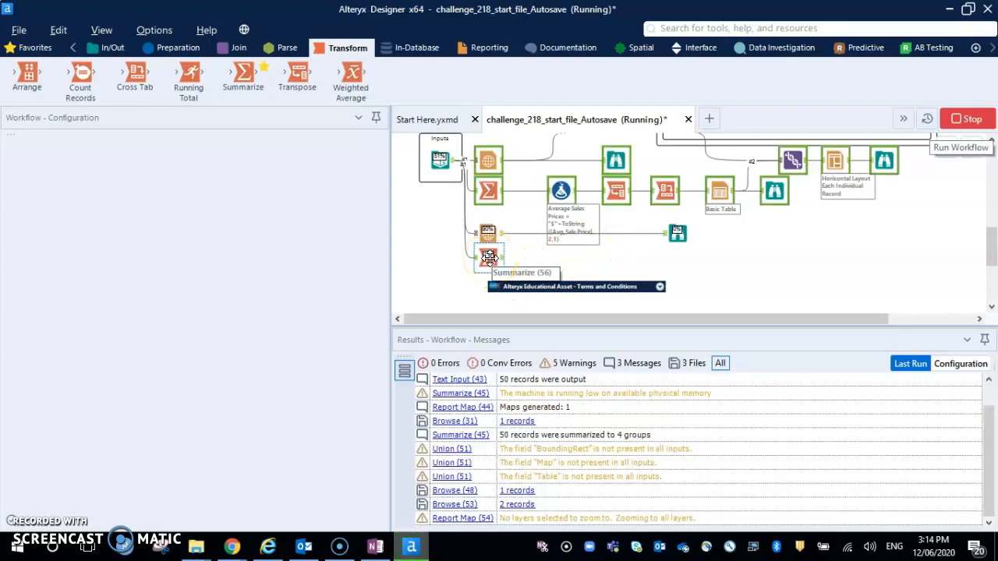
click(489, 257)
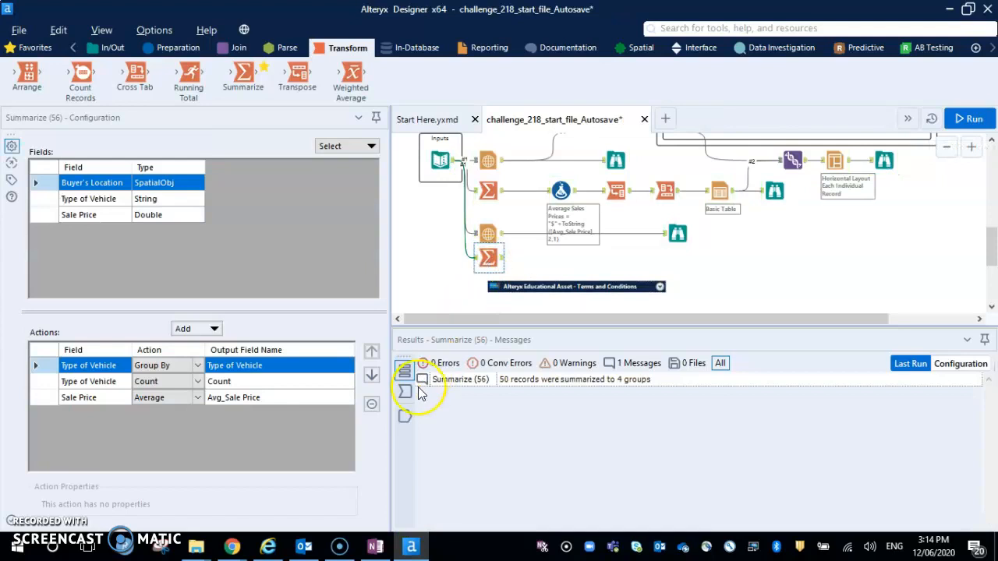
click(405, 416)
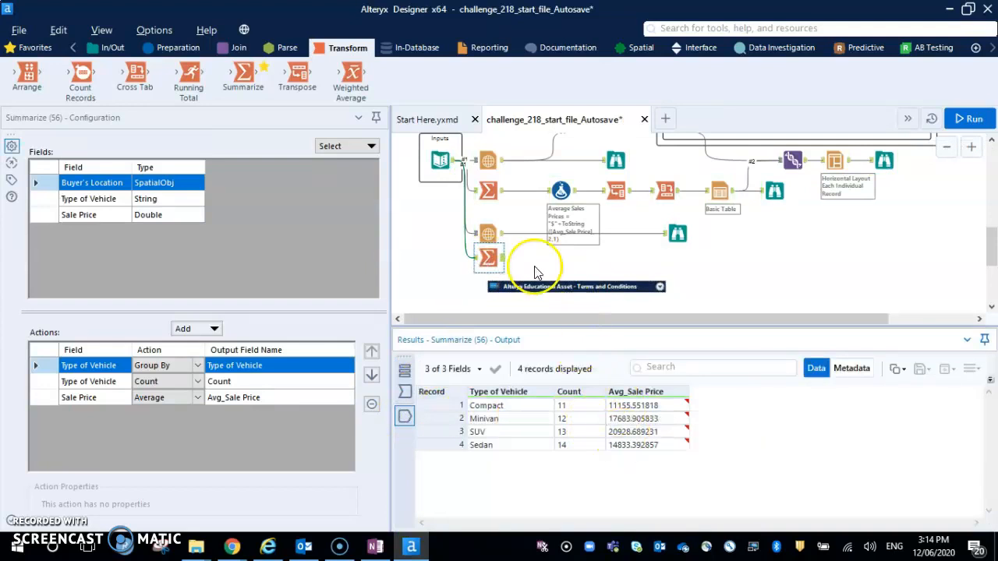
Add a Formula tool after the new Summarize tool and create an output column named Average Sales Price.
click(176, 48)
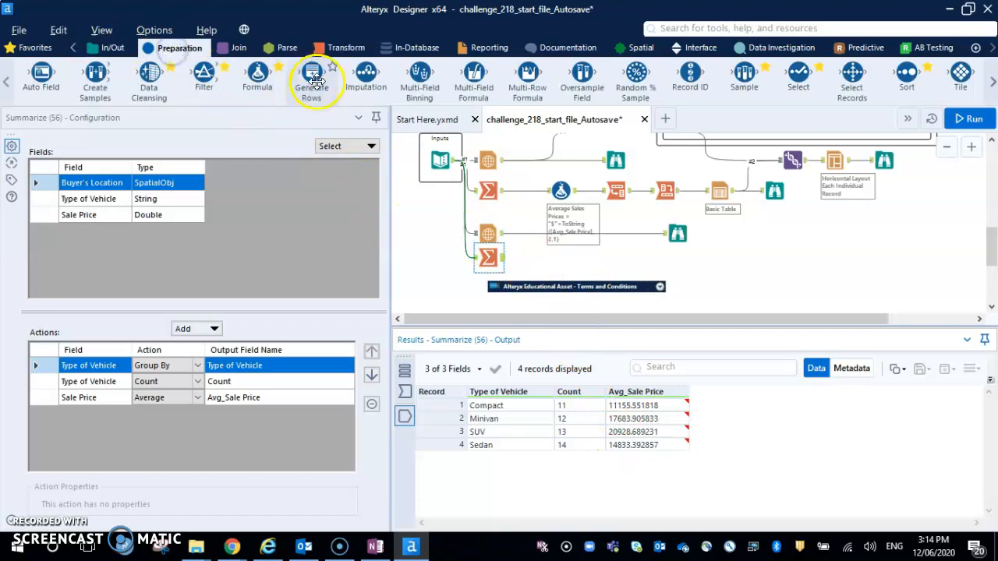
drag(257, 75, 550, 260)
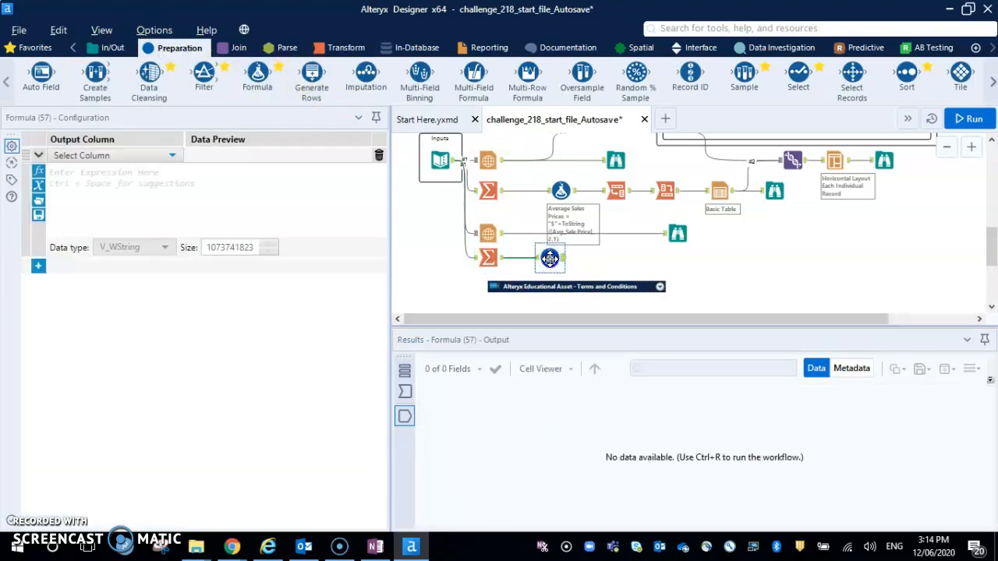
click(161, 156)
click(129, 169)
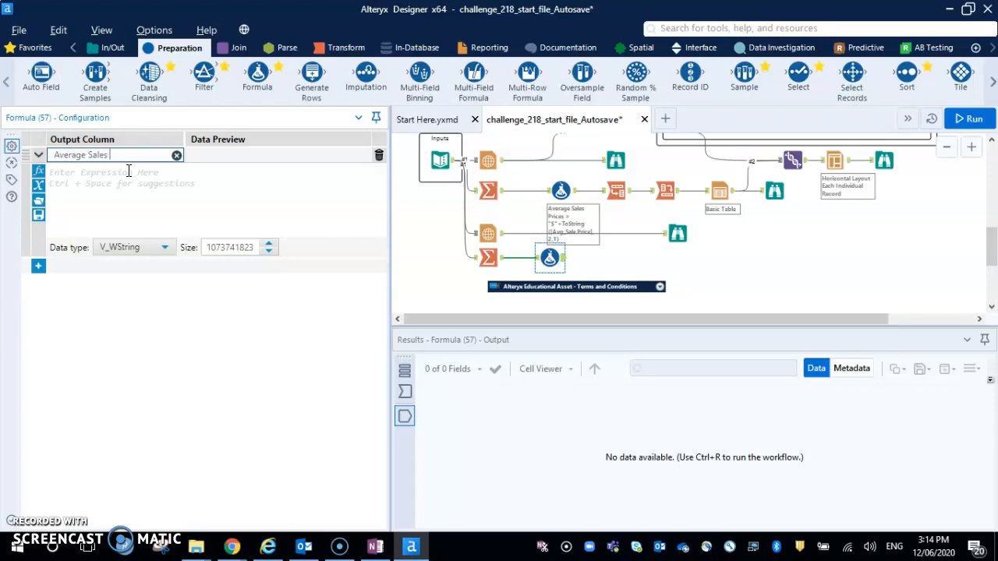
click(129, 171)
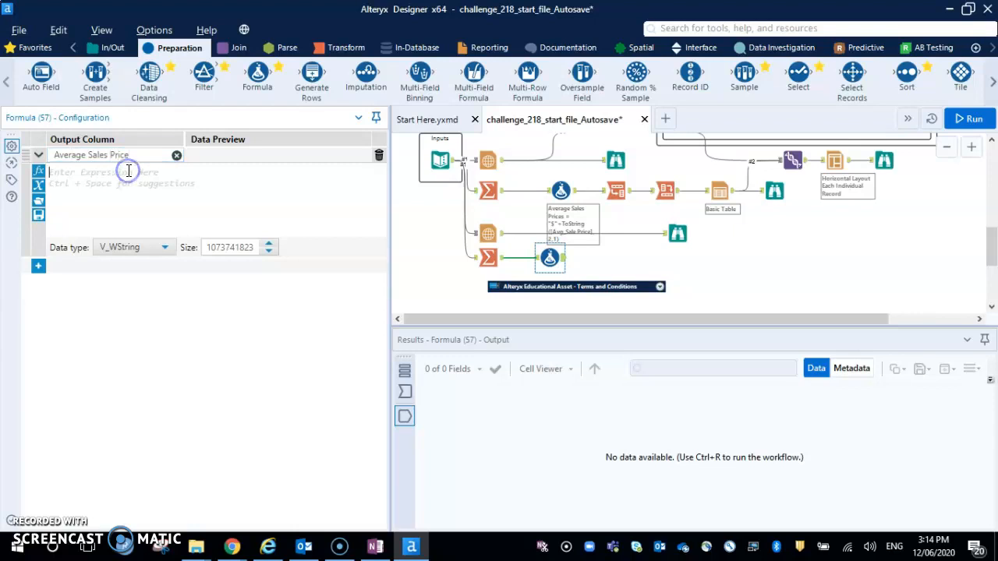
Enter the expression ToString([Avg_Sale Price], 2,1) for the Average Sales Price column.
text([)
key(BackSpace)
text(tost)
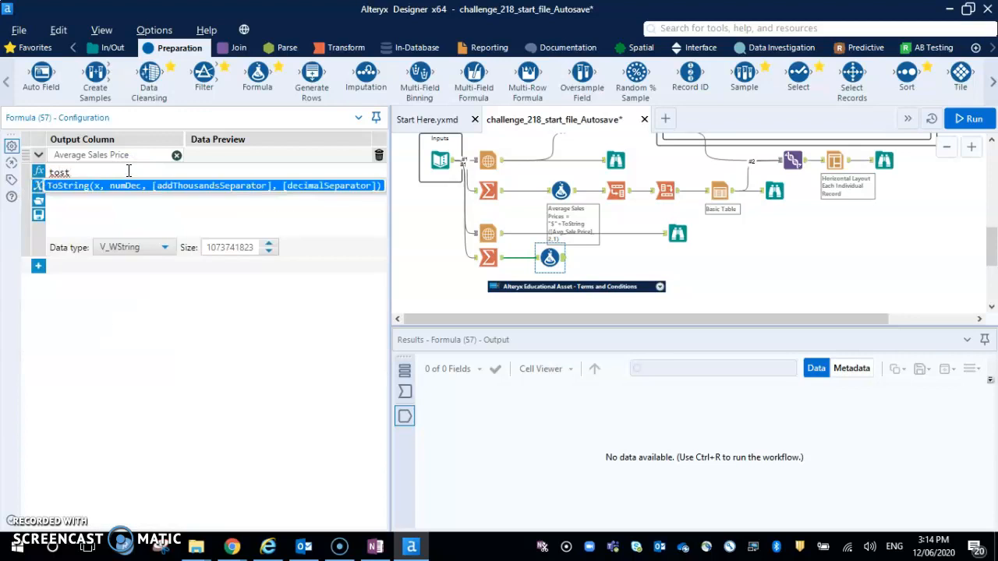
key(Return)
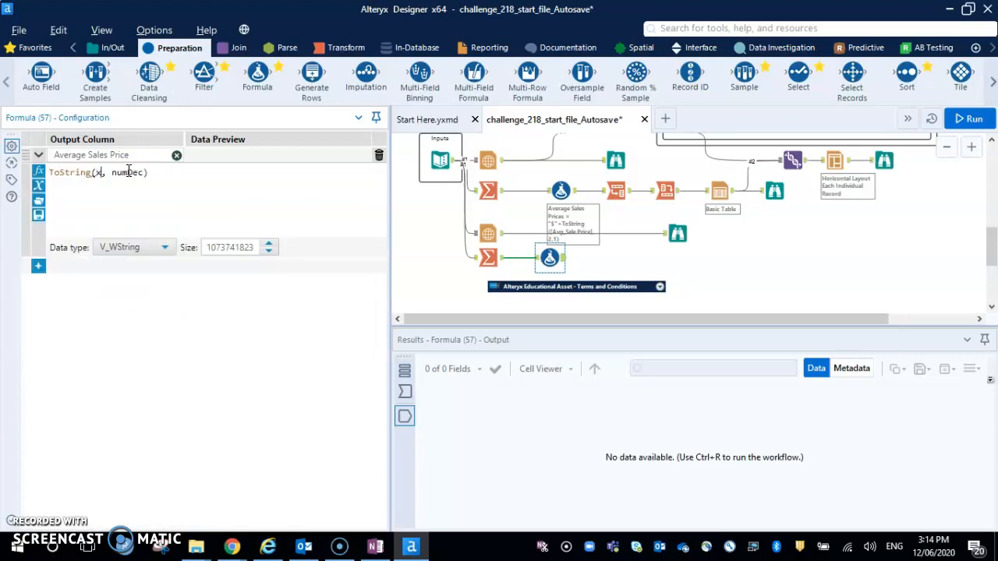
text([)
key(Down)
key(Down)
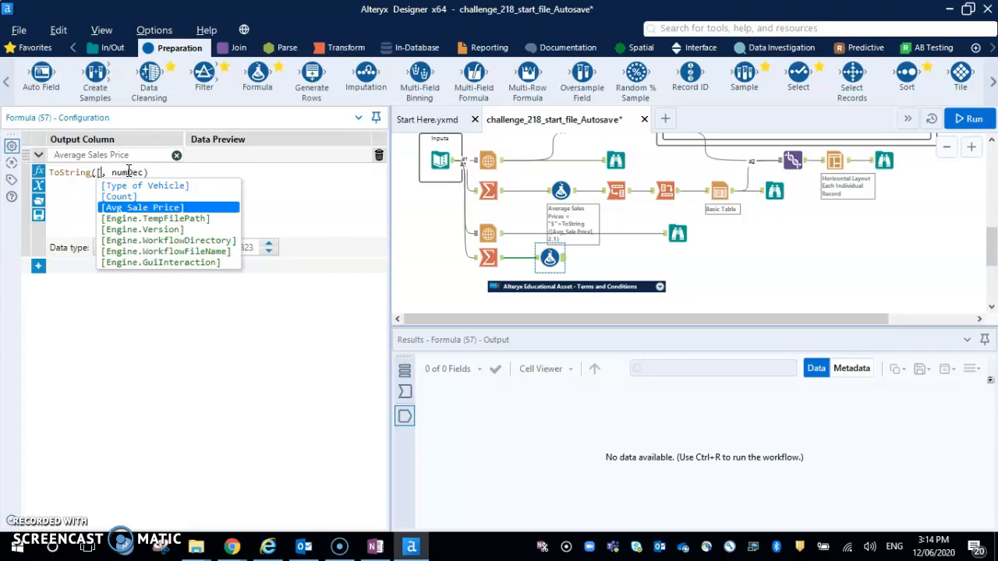
key(Return)
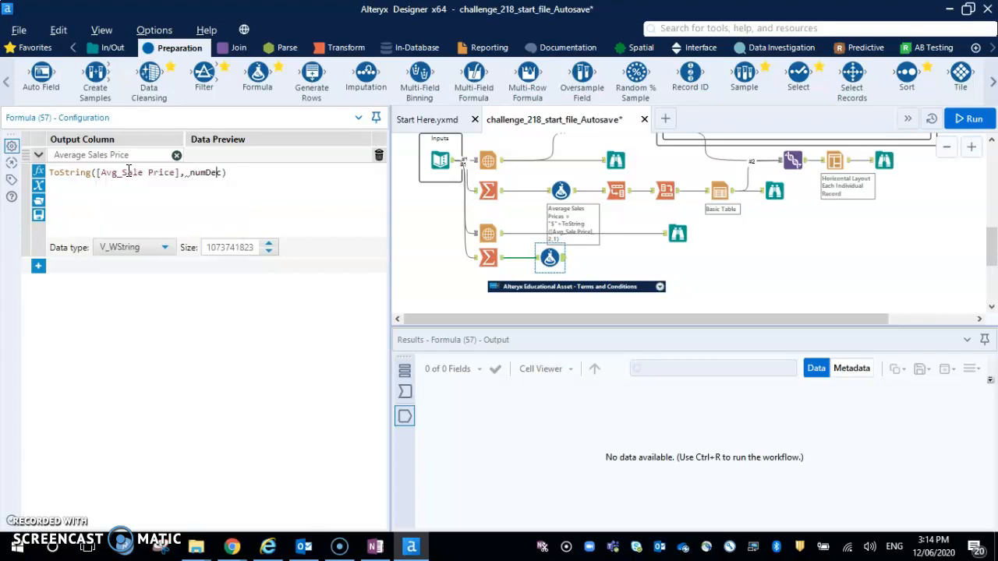
text(n)
Run the workflow and review the output records of the new Formula tool.
key(ctrl+r)
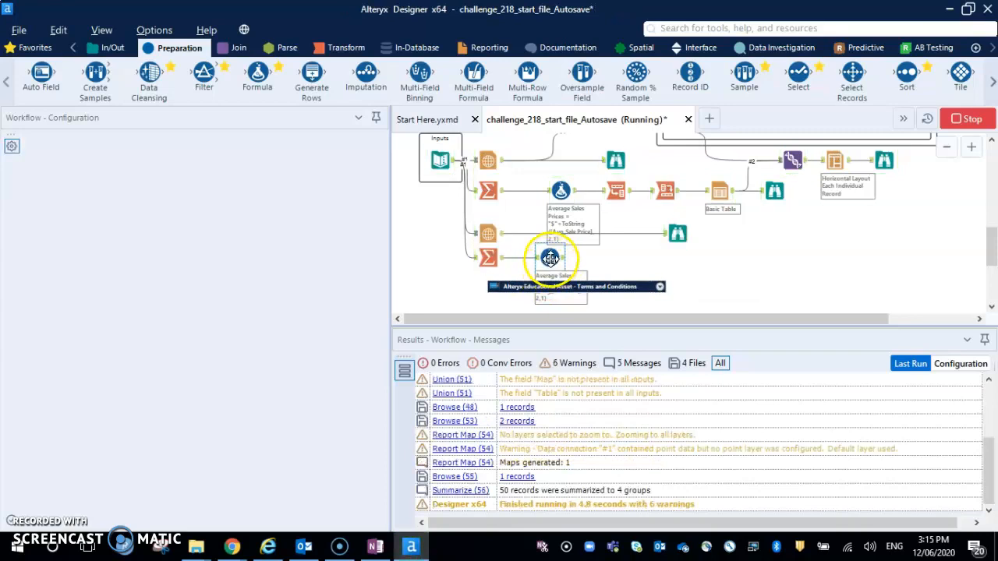
click(550, 258)
click(405, 415)
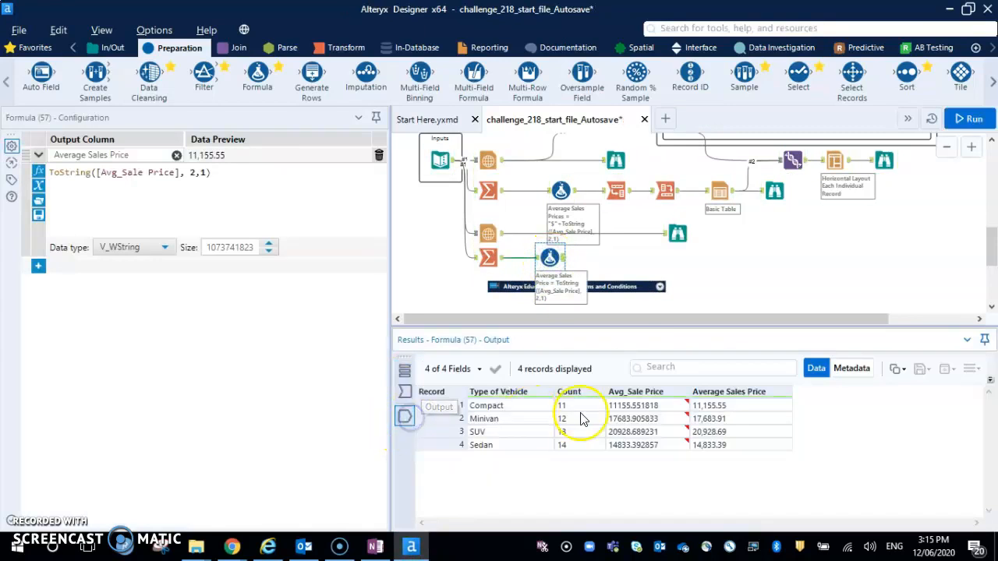
Add a Transpose tool after the new Formula tool and check the existing Transpose tool's settings for reference.
click(343, 47)
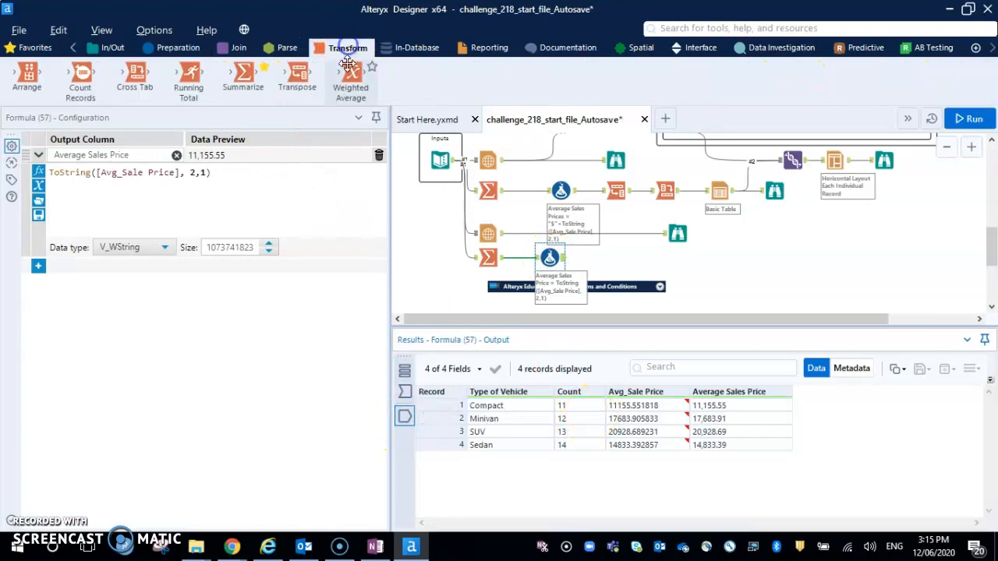
drag(297, 74, 607, 259)
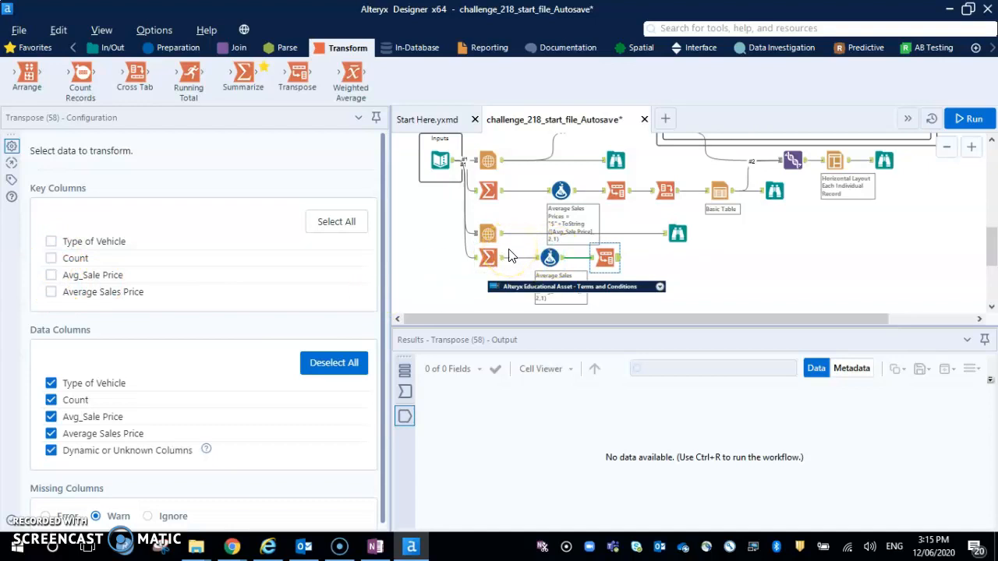
click(616, 190)
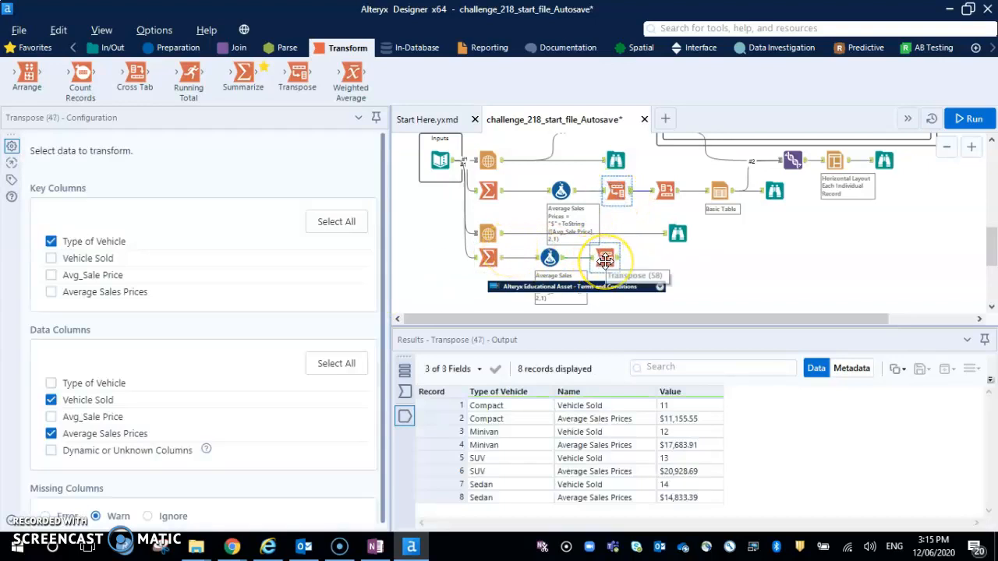
click(605, 258)
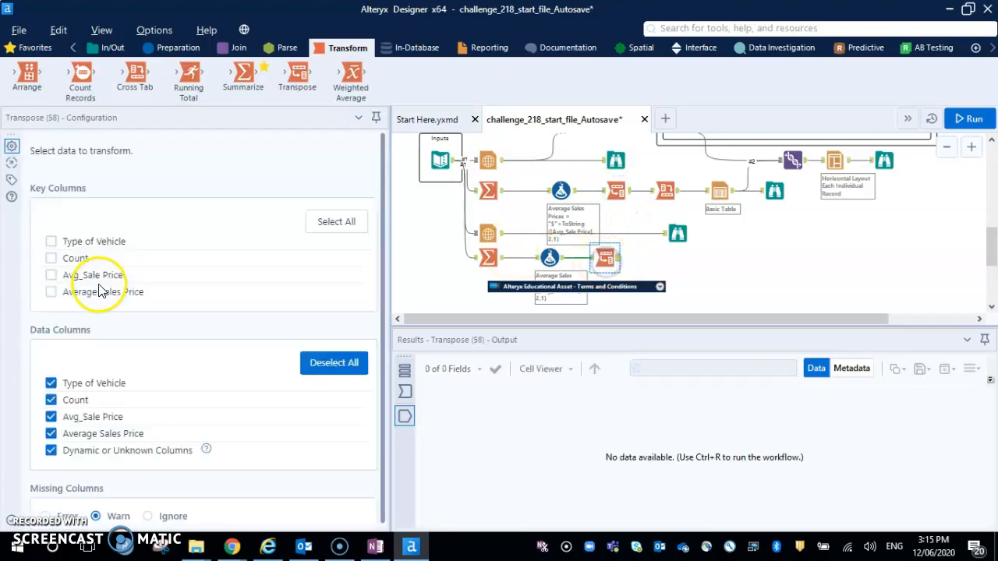
Set Type of Vehicle as the new Transpose's key column and exclude Avg_Sale Price from its data columns, keeping Count and Average Sales Price.
click(51, 243)
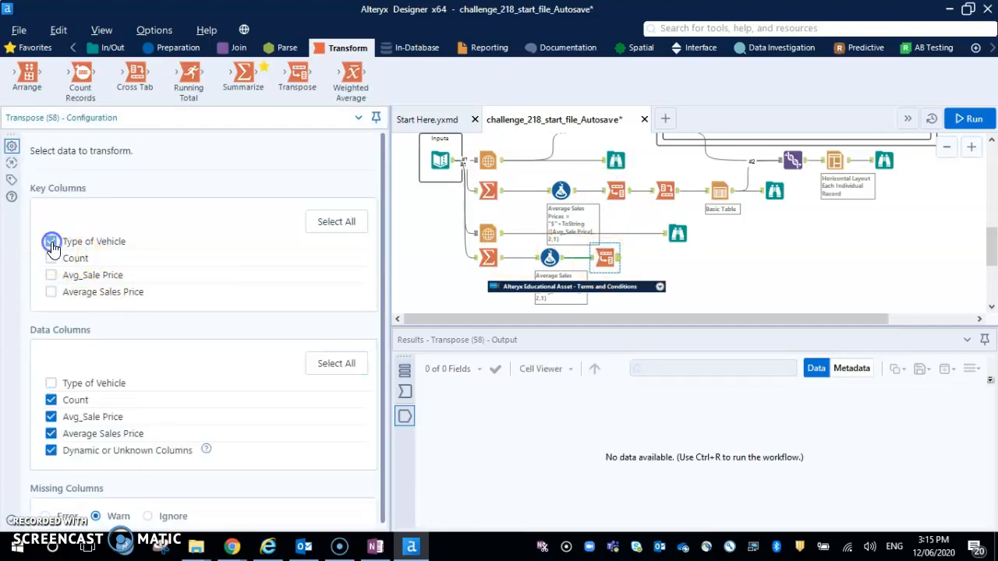
click(50, 433)
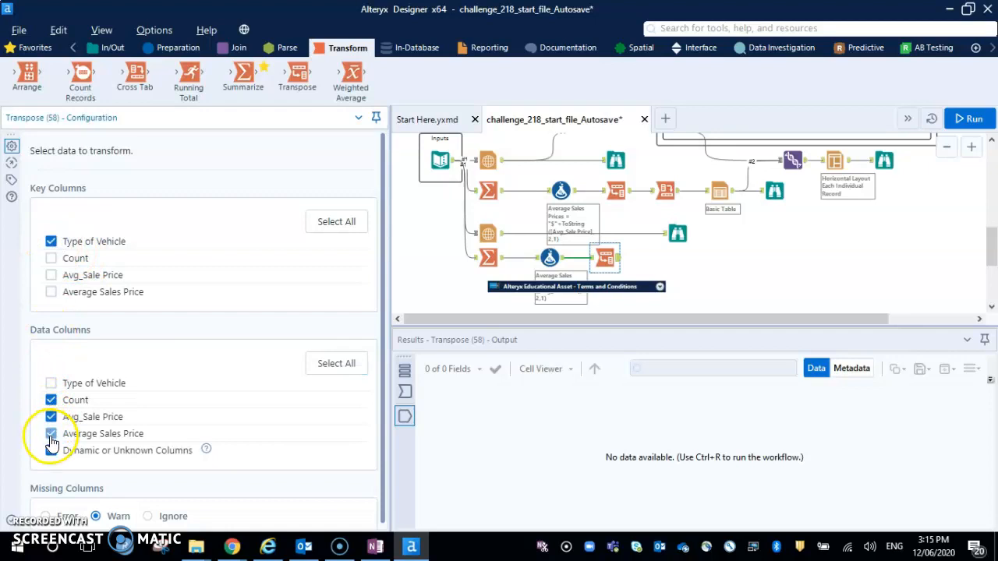
click(50, 417)
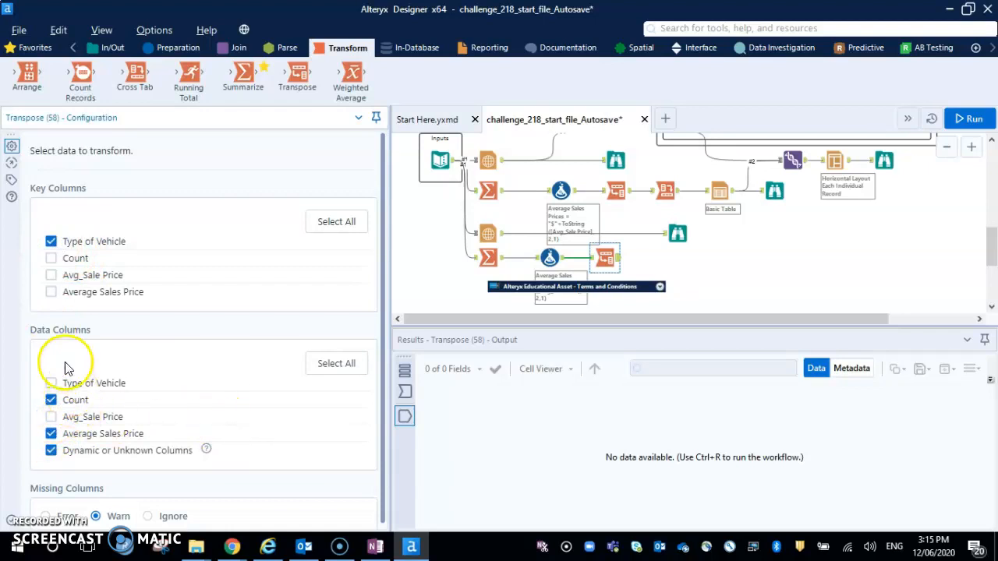
click(51, 401)
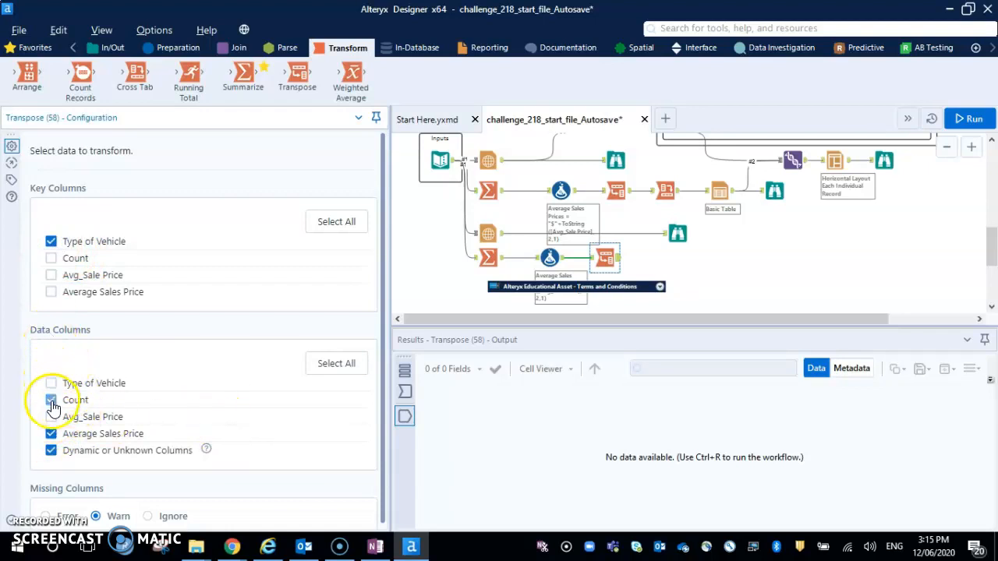
Run the workflow and review the output records of the new Transpose tool.
click(742, 273)
key(ctrl+r)
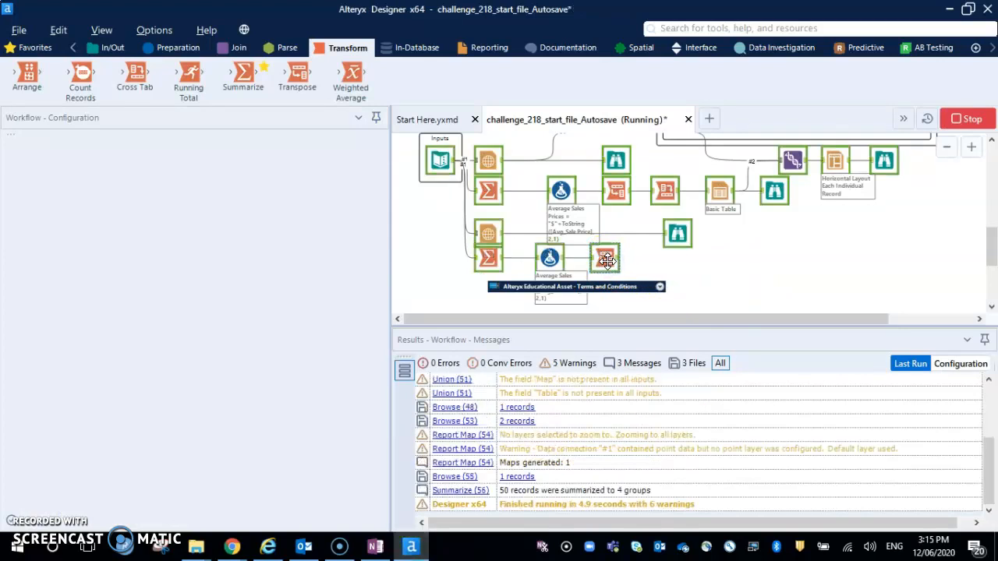
click(607, 261)
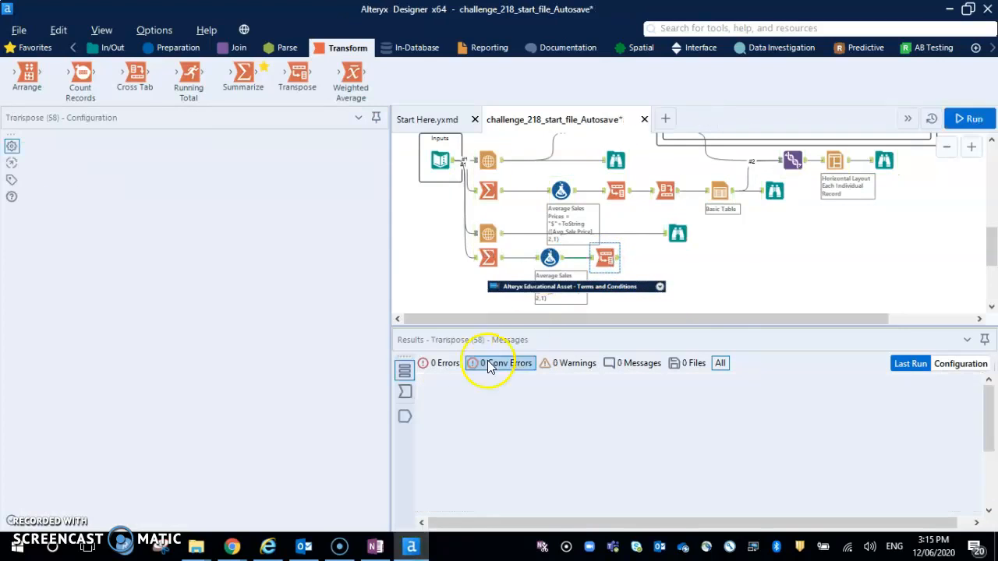
click(404, 416)
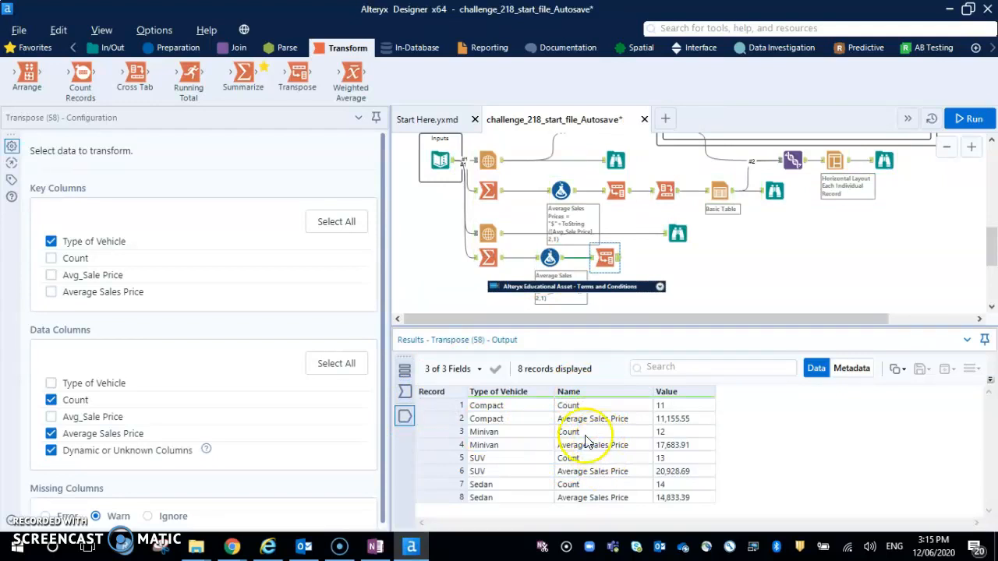
Add a Cross Tab tool after the new Transpose tool and group its data by Type of Vehicle.
drag(136, 79, 666, 258)
click(63, 259)
click(53, 244)
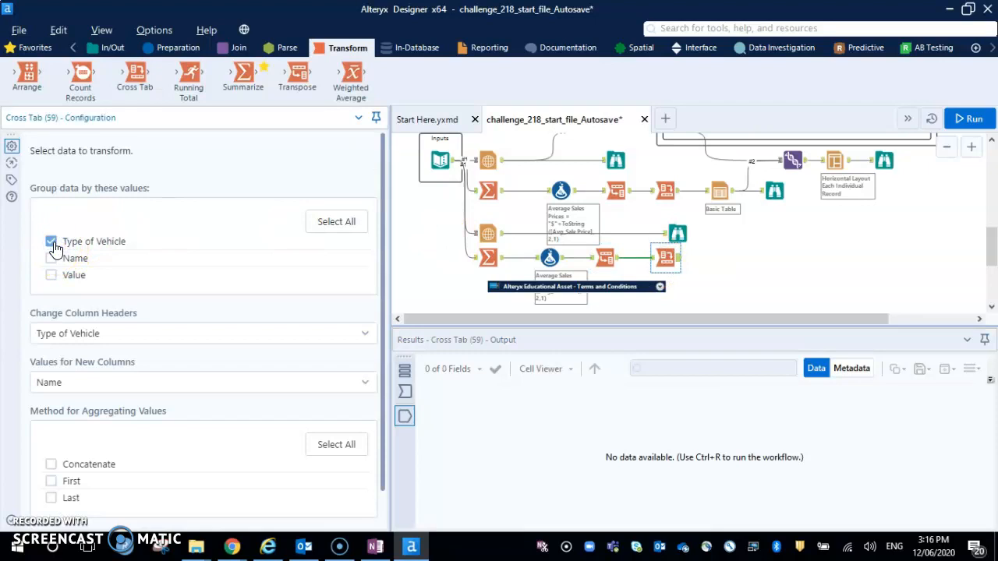
Set the new Cross Tab's column headers to Name, its new-column values to Value and its aggregation to Concatenate, and run the workflow.
click(117, 332)
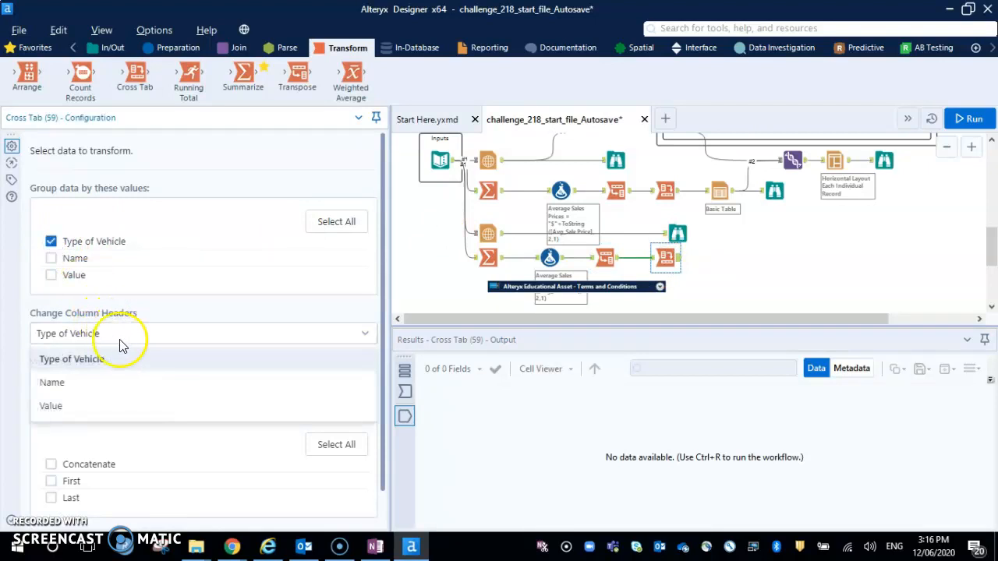
click(109, 390)
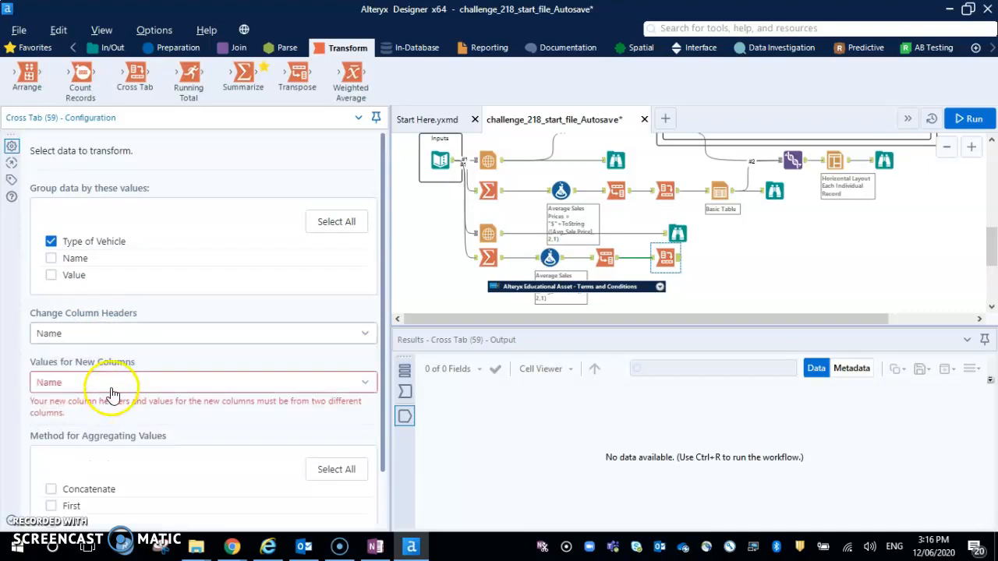
click(112, 384)
click(89, 456)
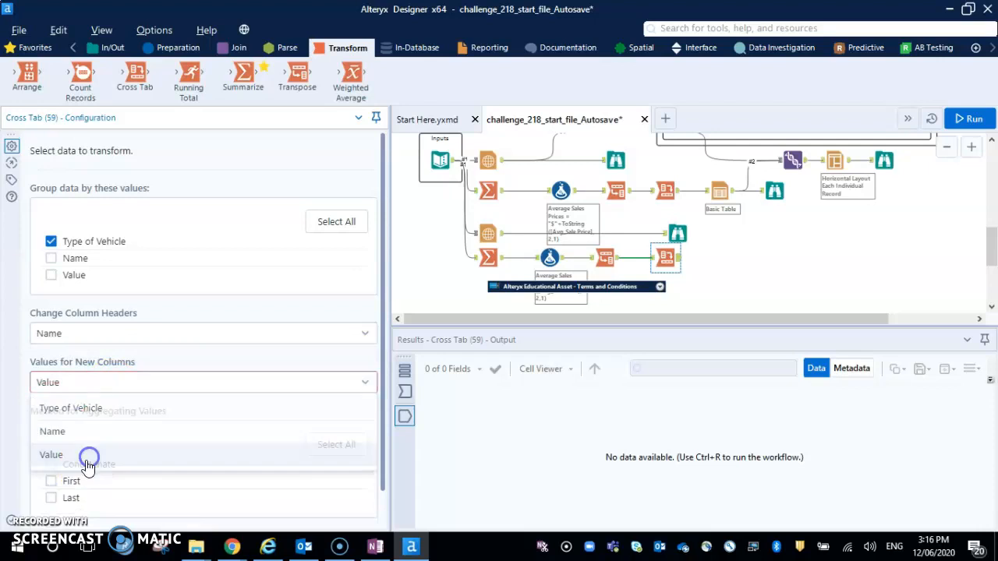
click(51, 464)
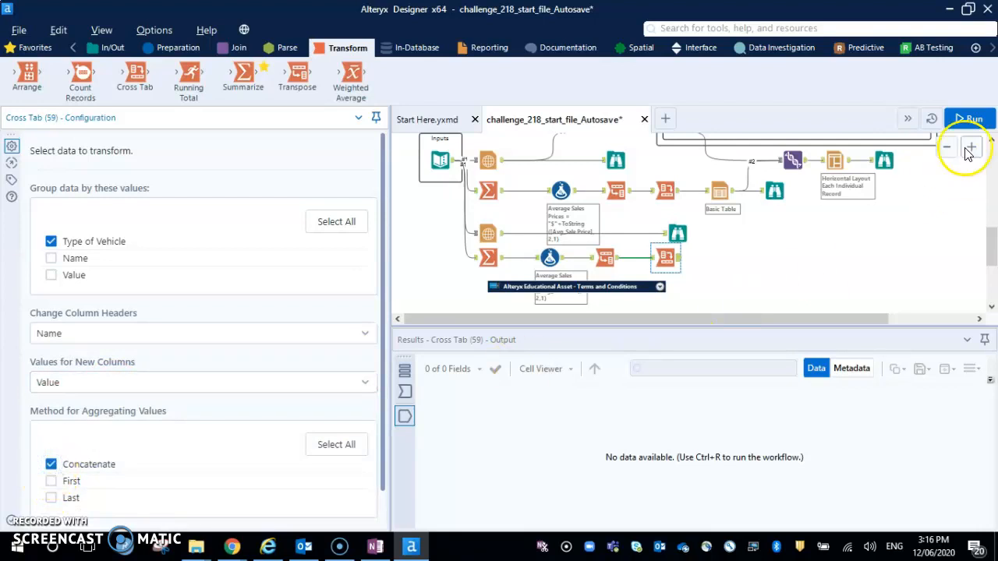
click(974, 119)
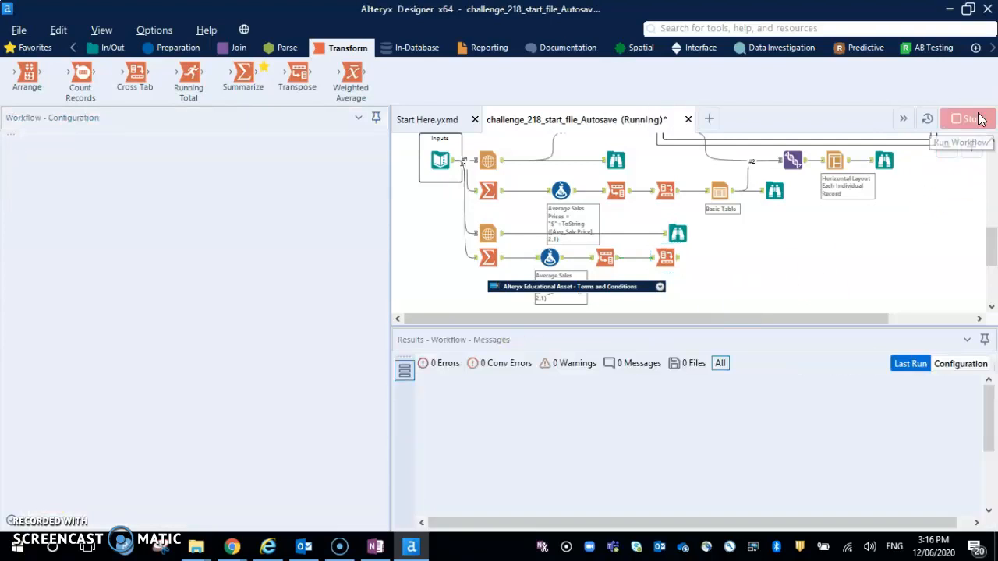
Review the output records of the new Cross Tab and compare its setup with the reference Cross Tab in the branch above.
click(666, 261)
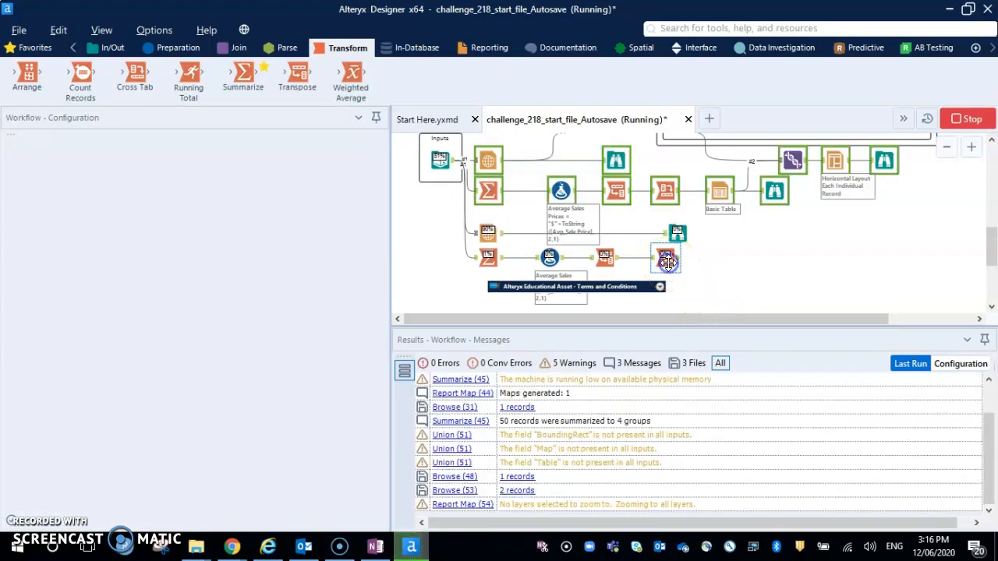
click(666, 261)
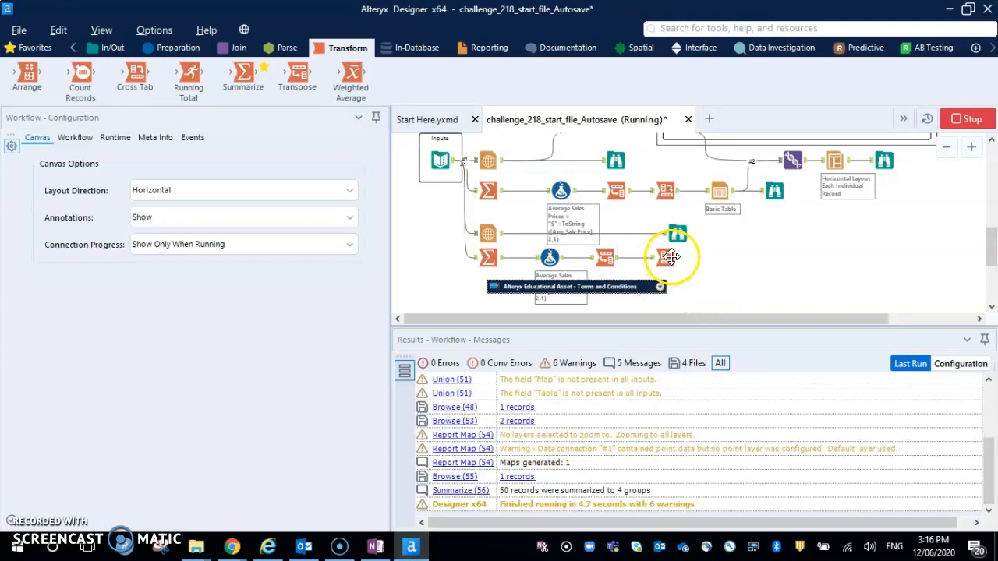
click(404, 415)
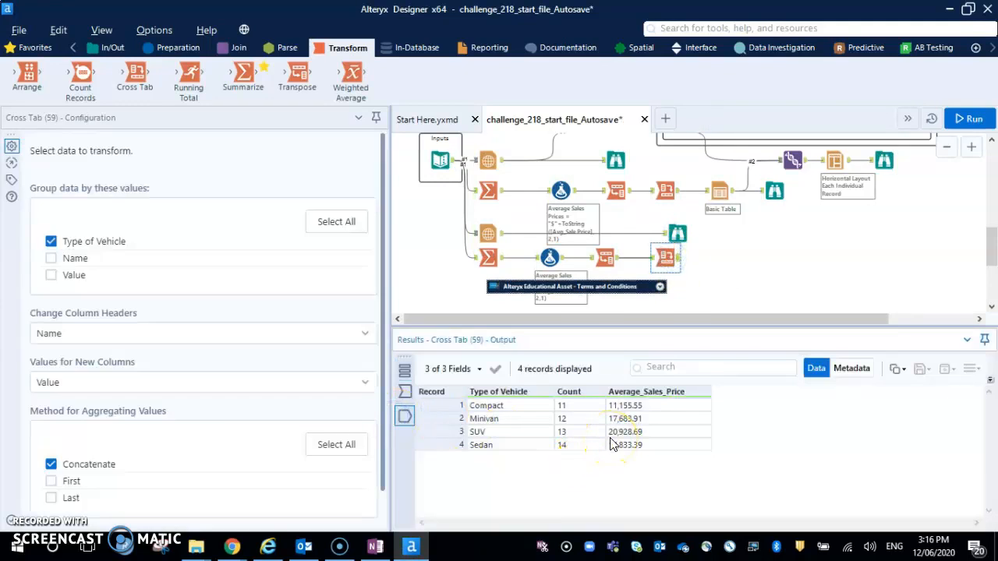
click(667, 190)
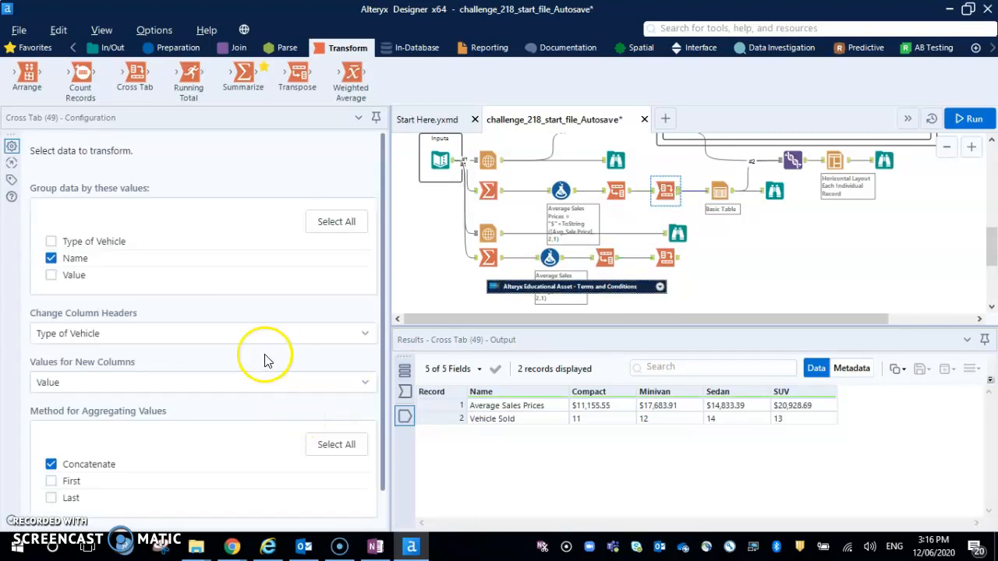
Group the new Cross Tab by Name instead of Type of Vehicle, set its column headers to Type of Vehicle, and run the workflow.
click(663, 260)
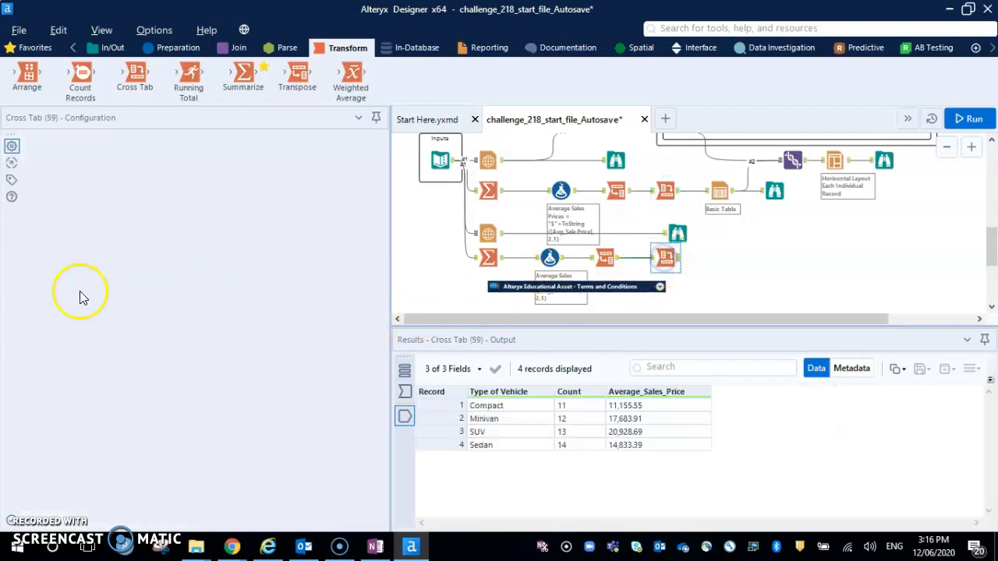
click(49, 243)
click(50, 258)
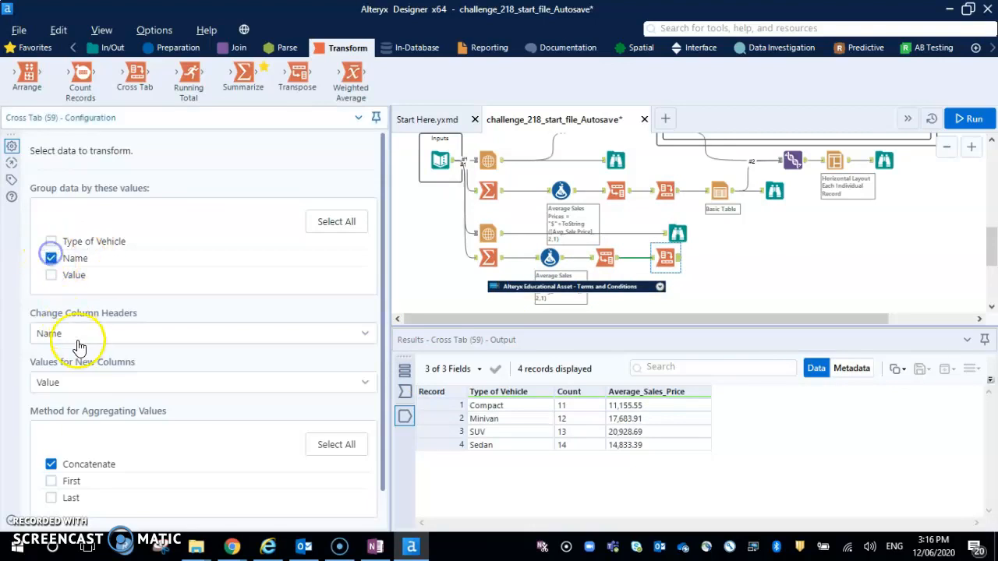
click(77, 333)
click(78, 358)
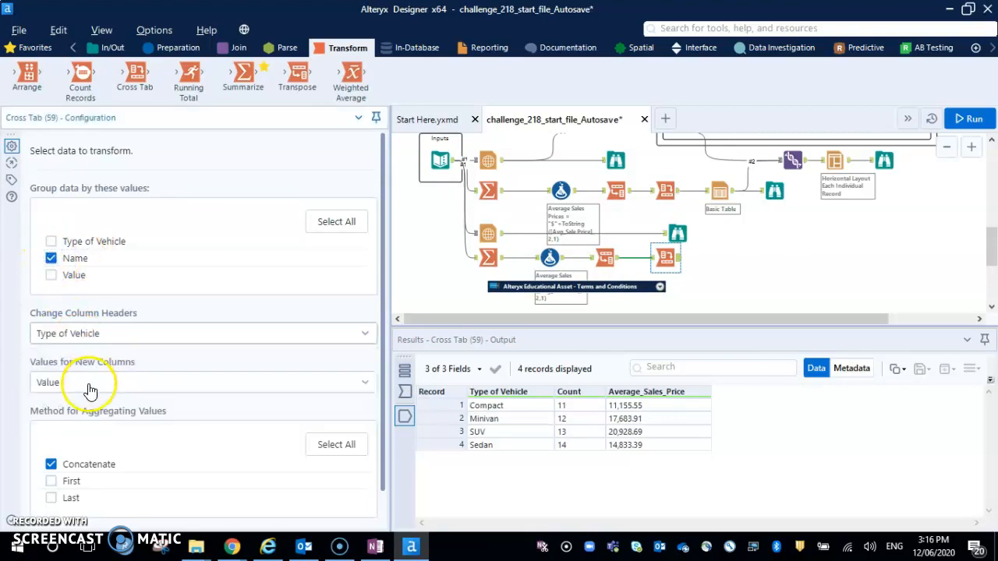
click(965, 123)
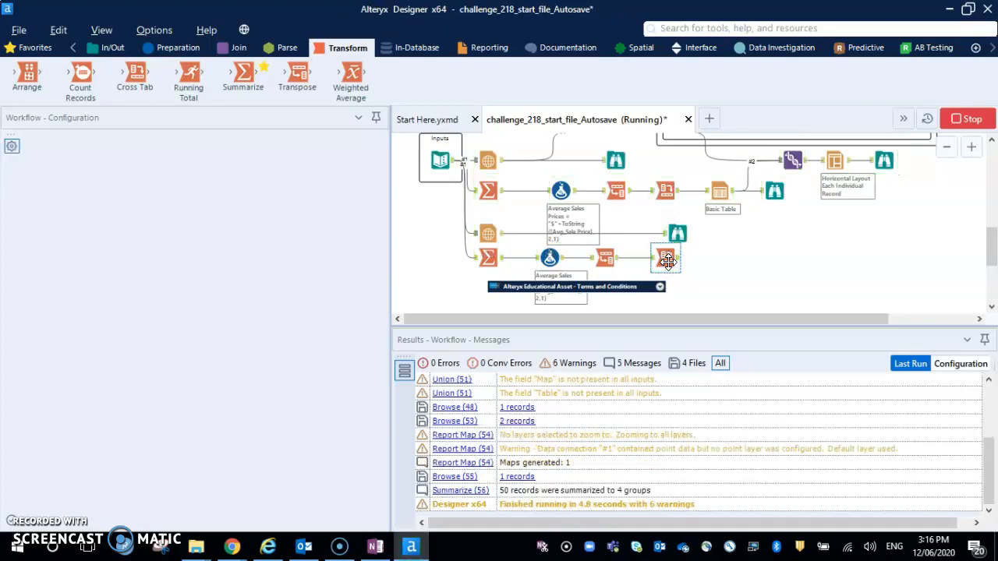
click(405, 425)
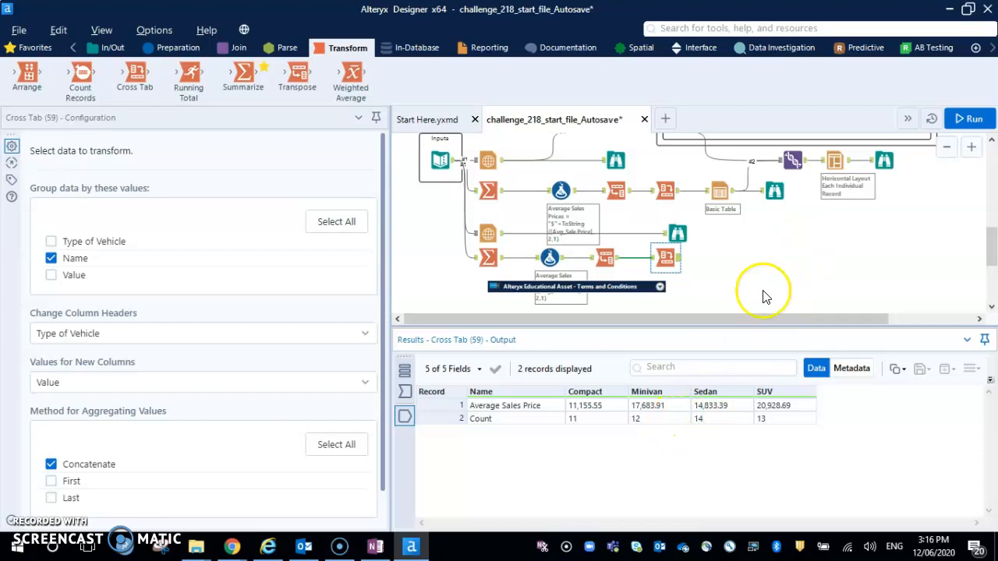
Prefix the new Formula tool's Average Sales Price expression with "$"+, run the workflow and check the new Cross Tab's output.
scroll(770, 251, up, 1)
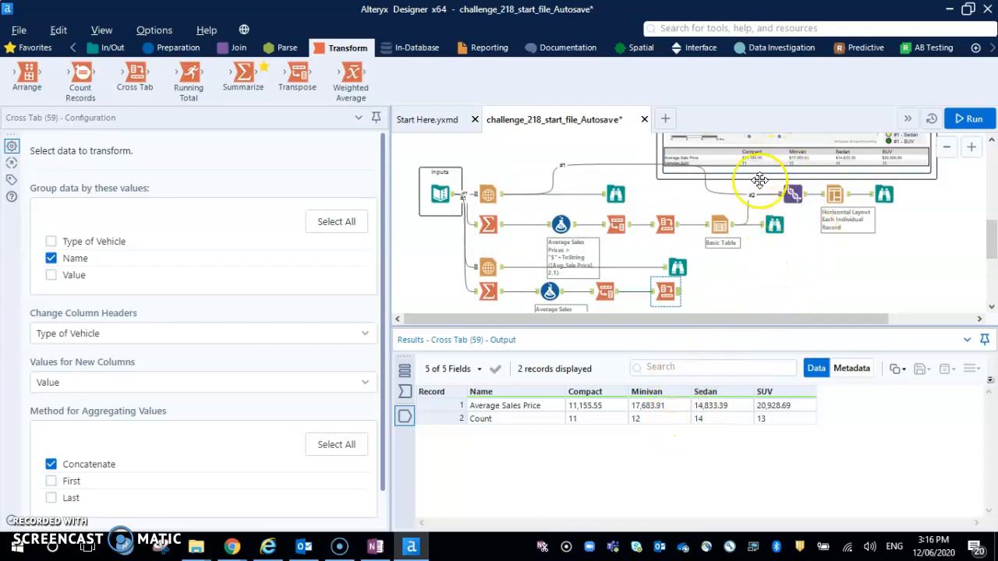
click(549, 292)
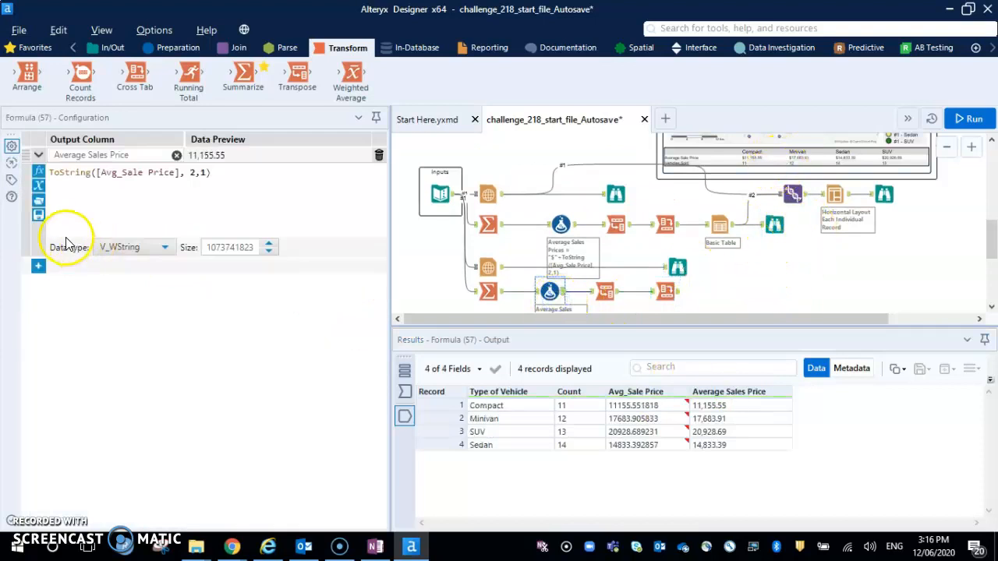
click(51, 174)
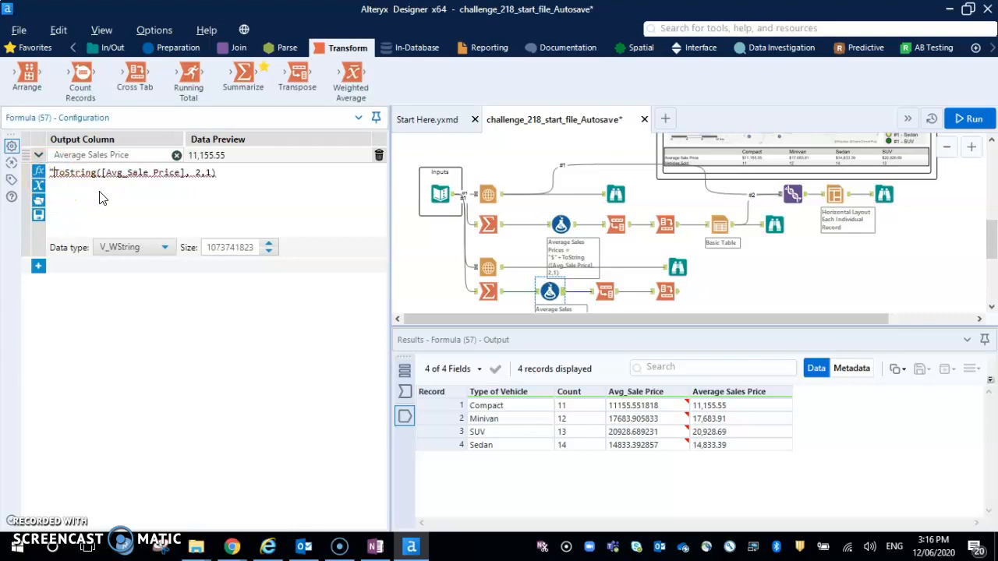
text("$"+)
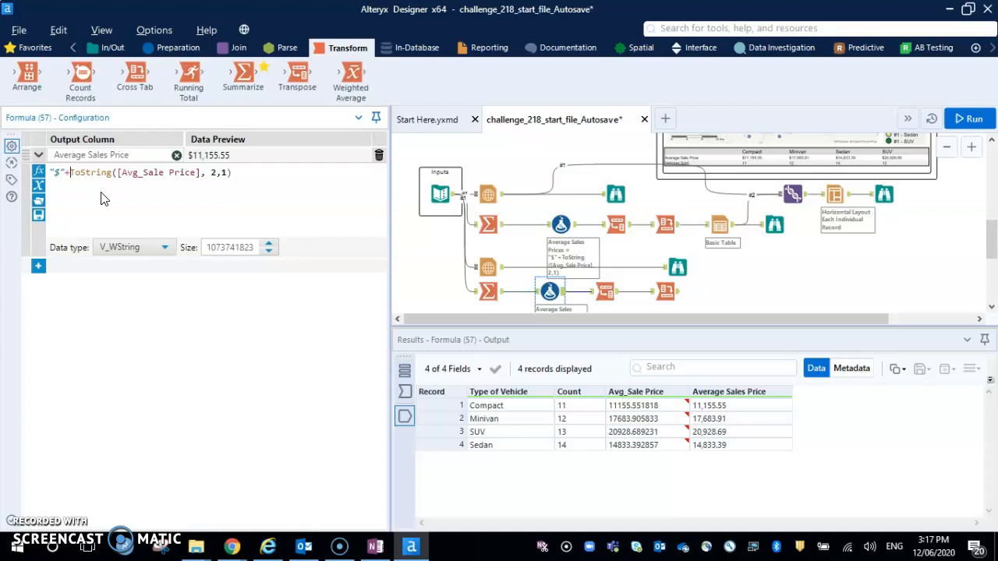
key(ctrl+r)
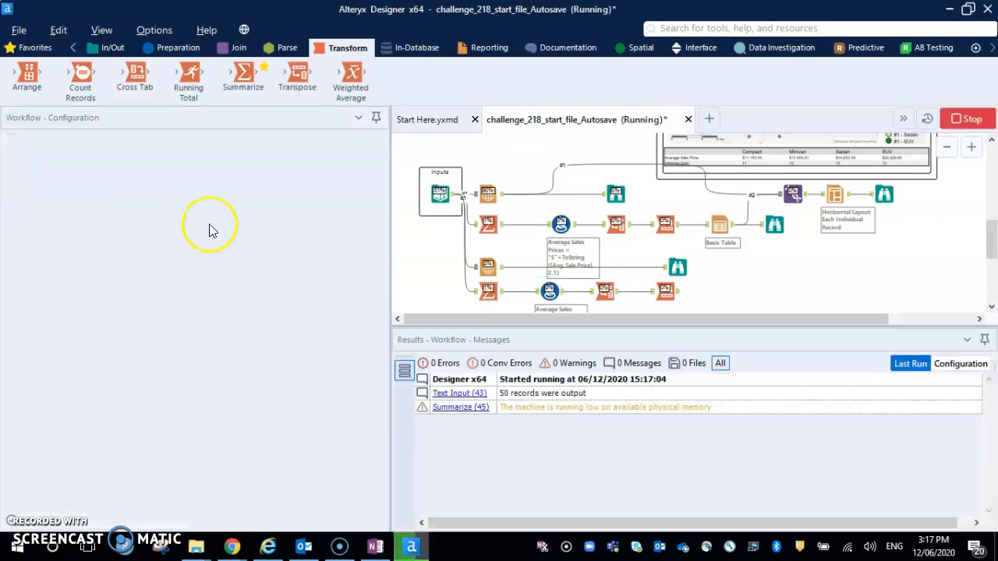
click(664, 292)
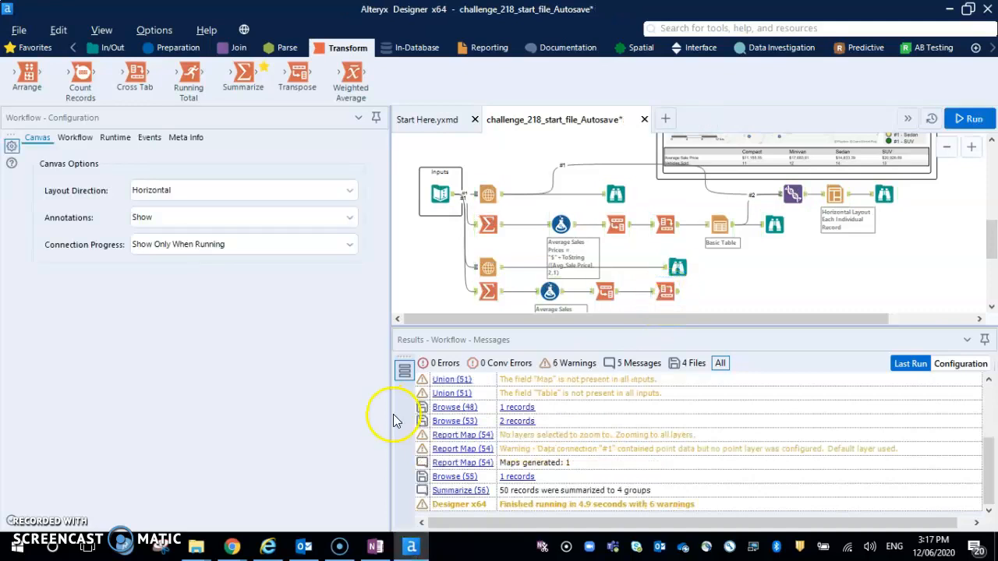
click(664, 291)
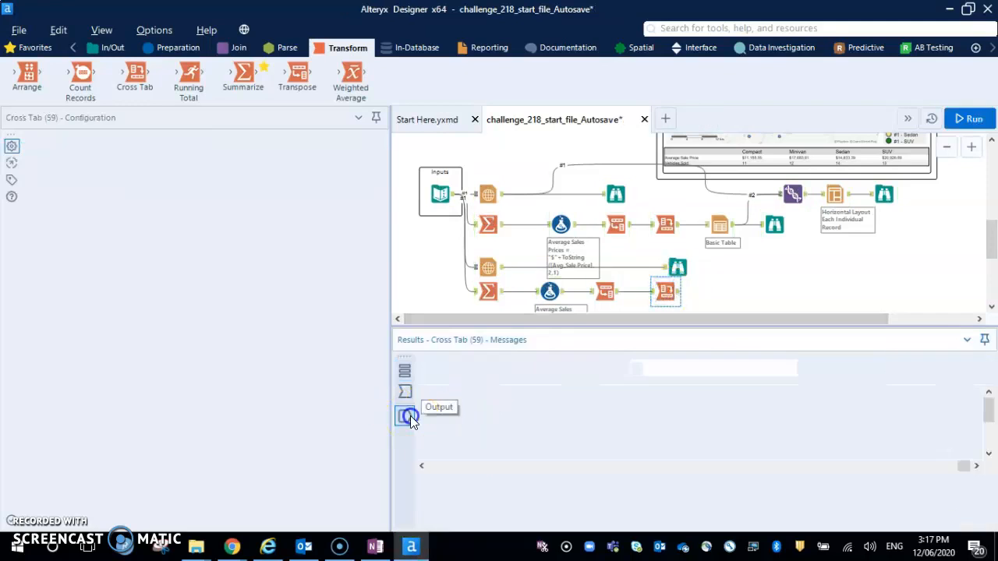
click(408, 416)
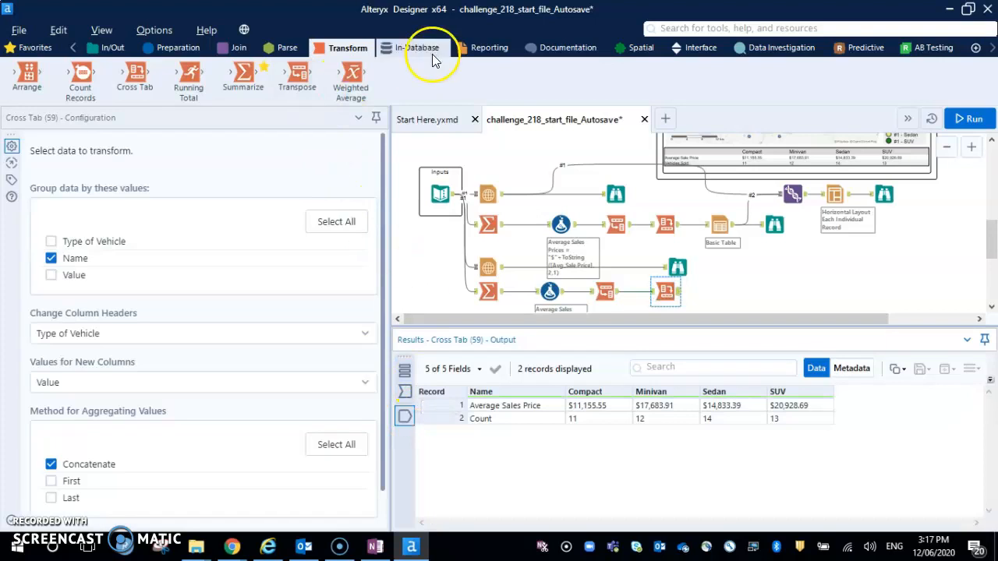
Try adding a Report Text tool after the new Cross Tab, run the workflow and inspect the tool's output.
click(486, 50)
drag(676, 76, 682, 82)
drag(725, 293, 721, 293)
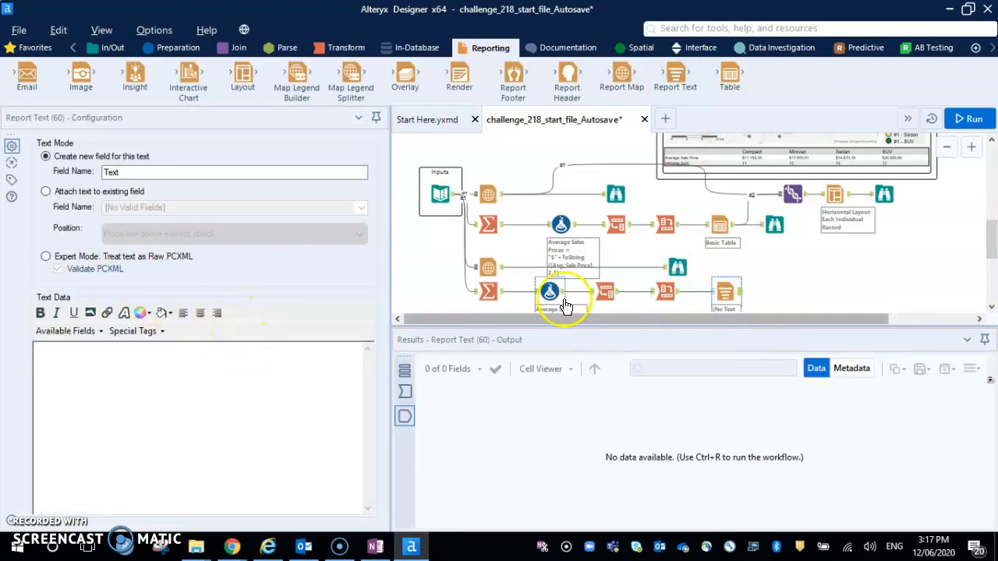
click(973, 119)
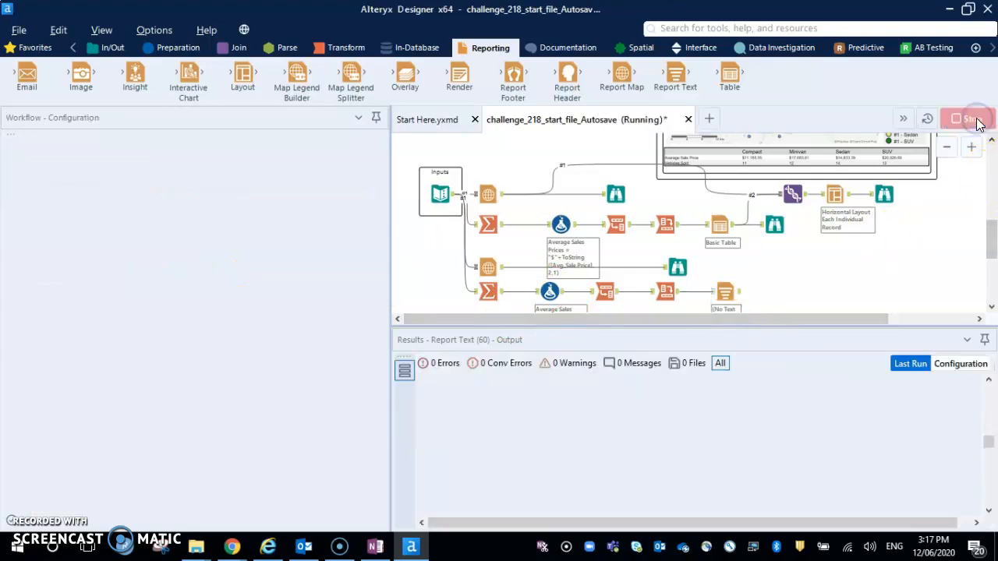
click(724, 292)
click(405, 417)
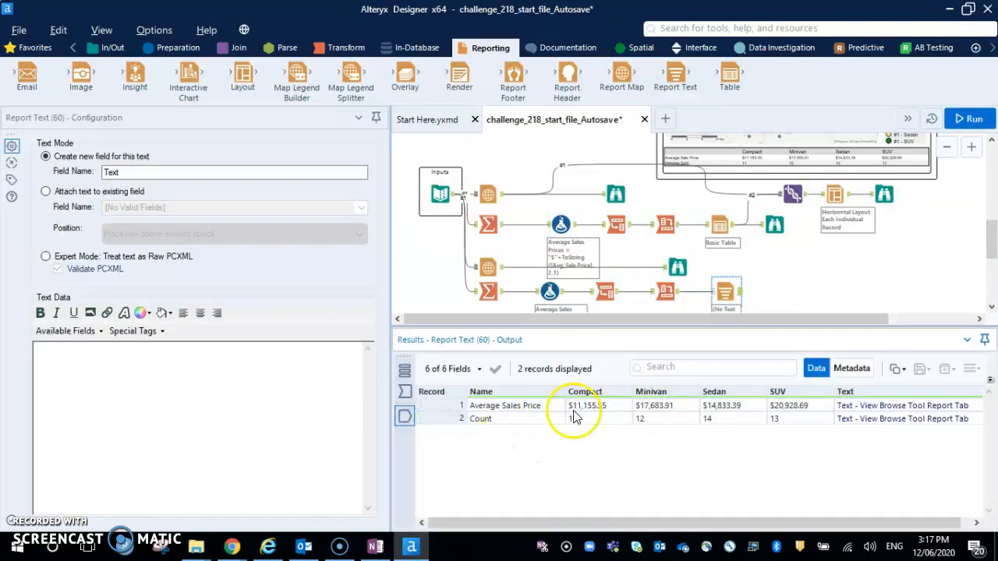
Add a Browse tool after the Report Text tool, run the workflow and view the Browse report.
right_click(733, 299)
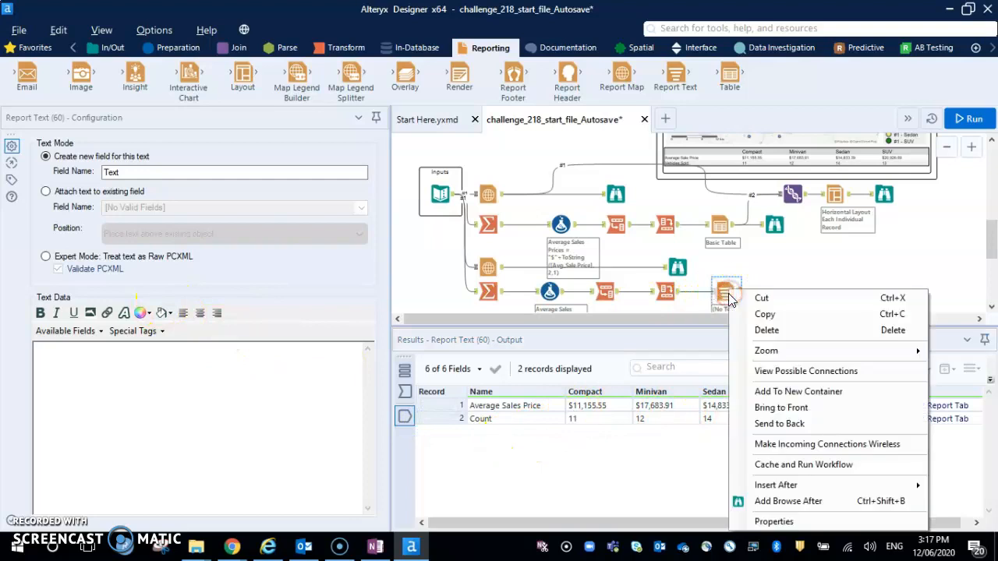
click(789, 503)
key(ctrl+r)
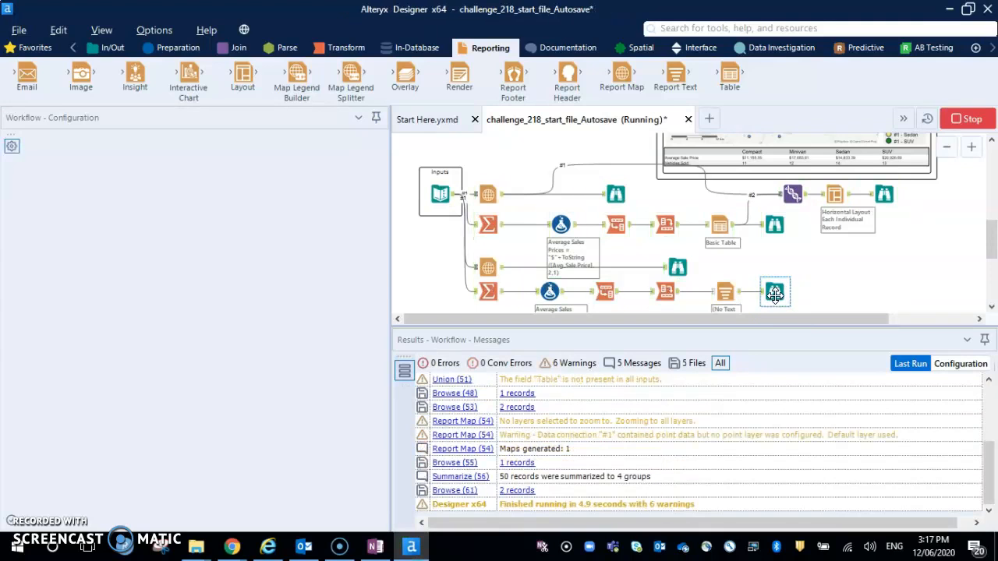
click(774, 294)
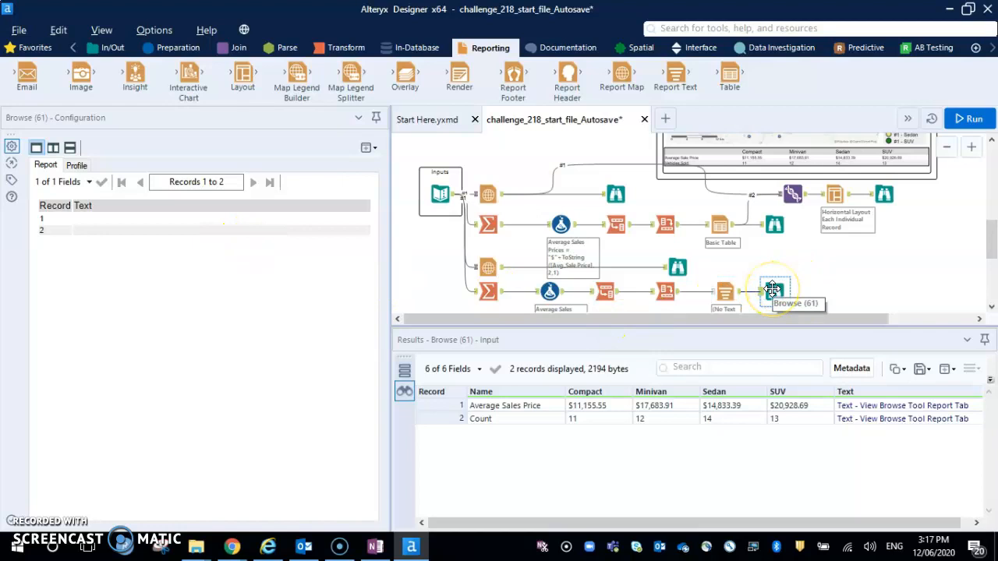
Compare the Report Text tool's configuration with that of the Basic Table tool in the reference branch.
click(724, 291)
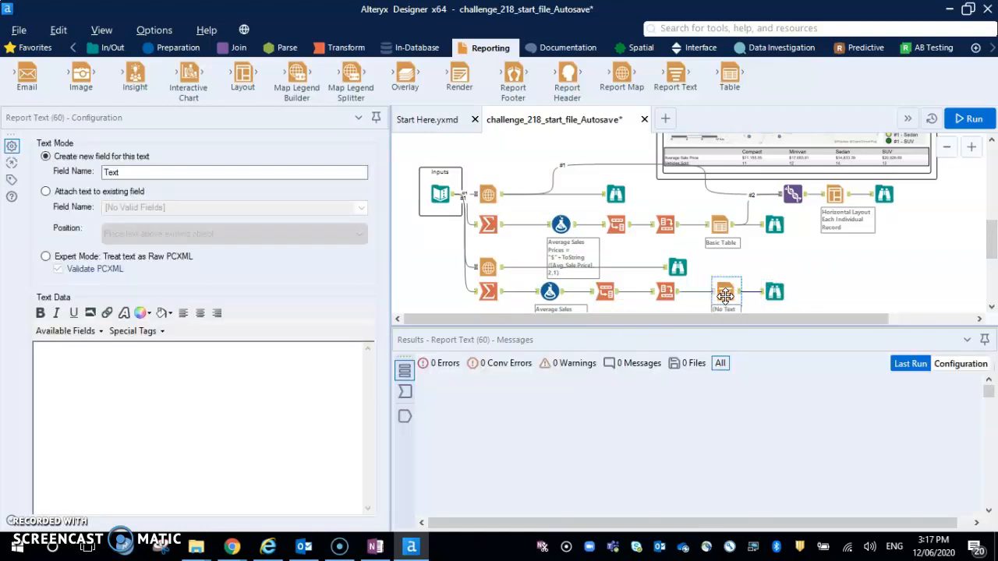
click(720, 225)
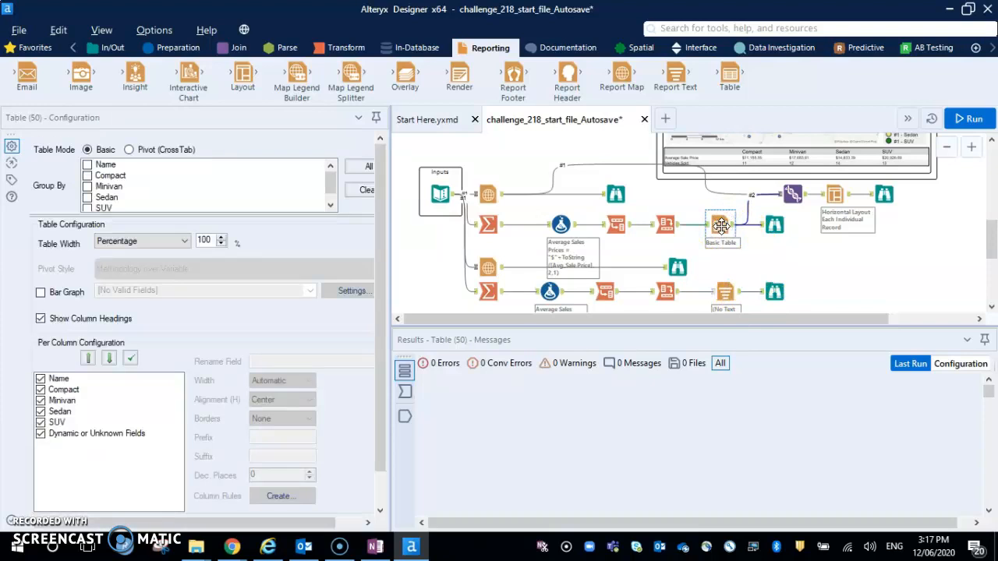
click(723, 292)
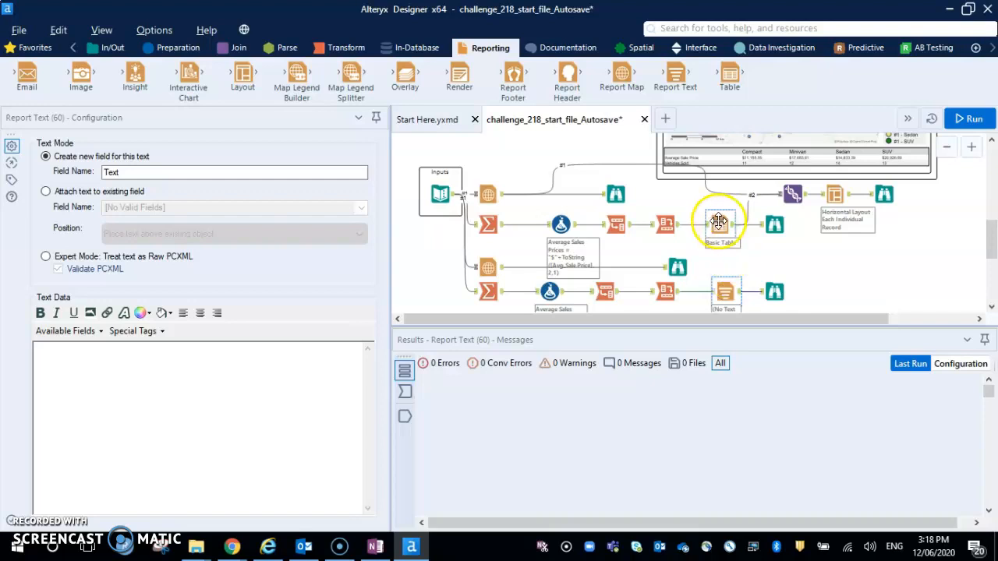
Replace the Report Text tool with a Table tool between the new Cross Tab and its Browse tool.
right_click(721, 292)
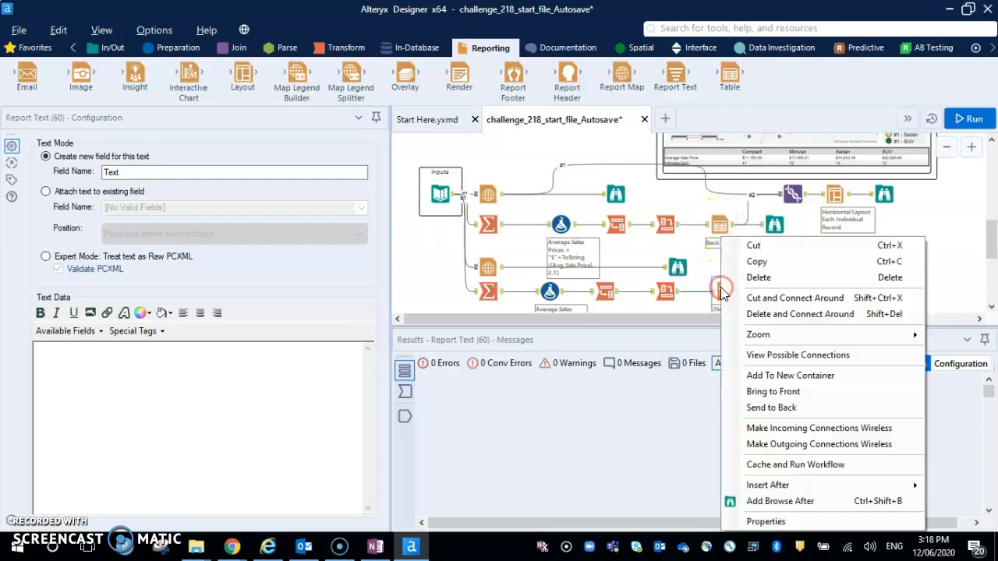
click(768, 277)
key(Delete)
drag(729, 84, 729, 94)
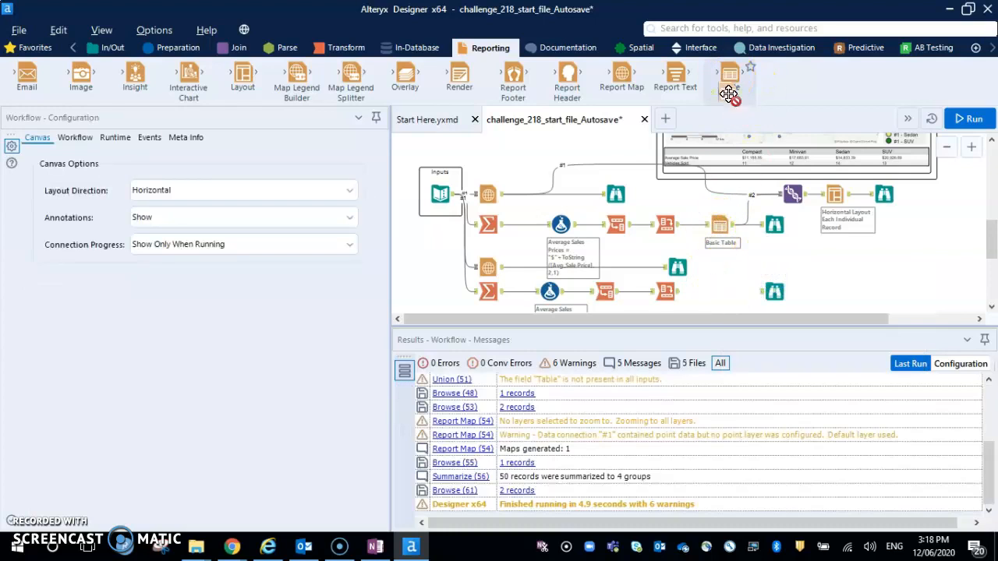
drag(726, 292, 726, 291)
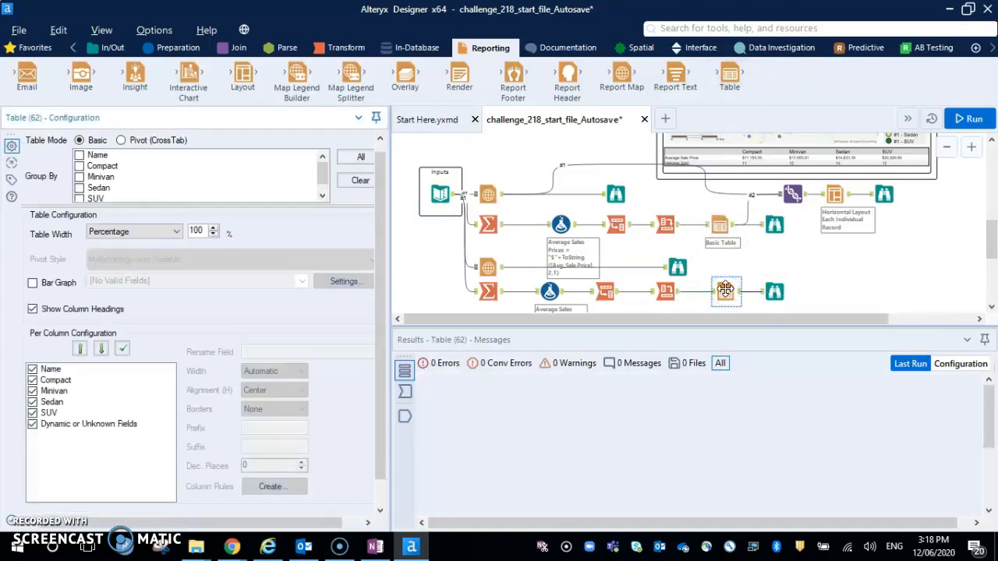
Run the workflow and view the table report in the Browse tool after the new Table tool.
key(ctrl+r)
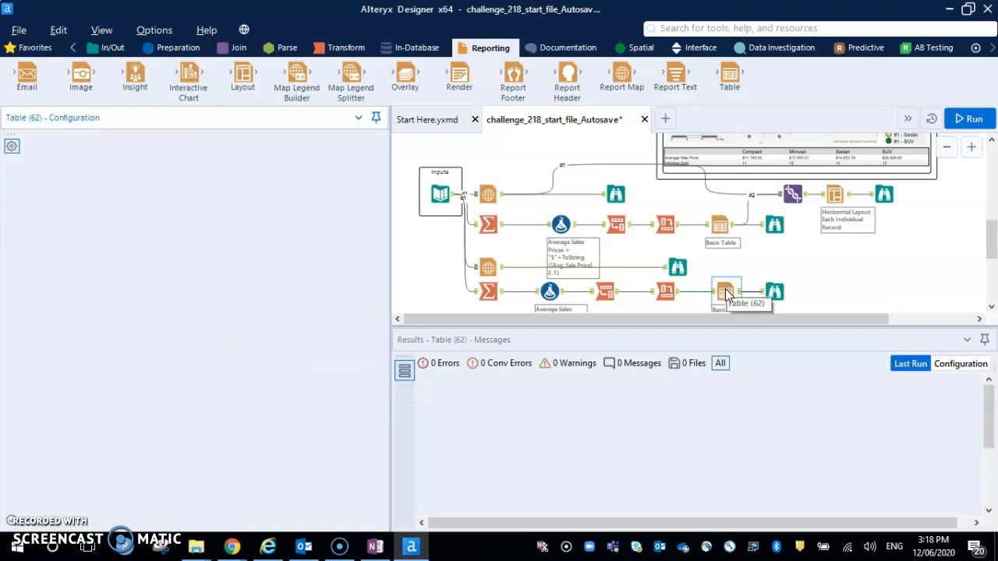
click(772, 293)
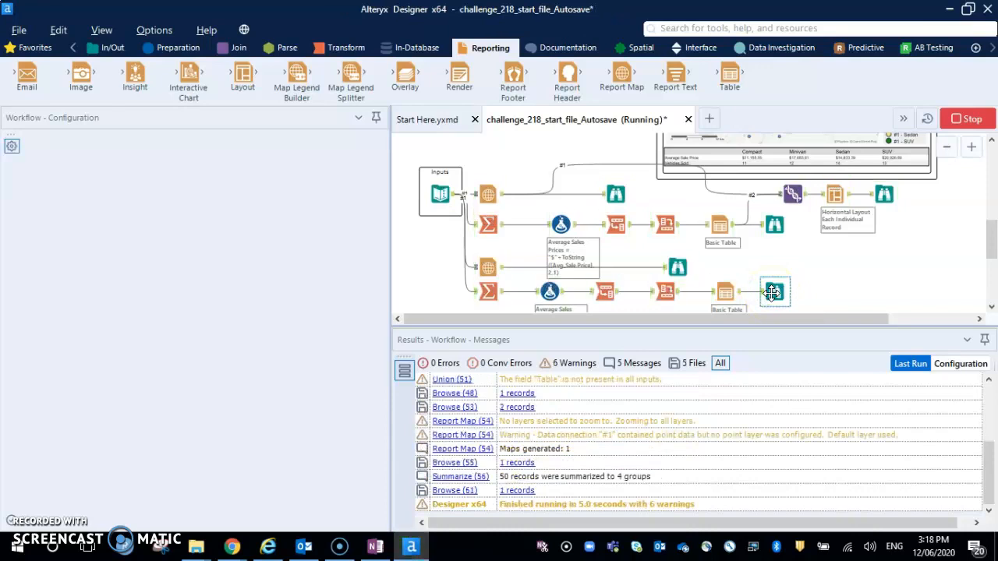
click(772, 292)
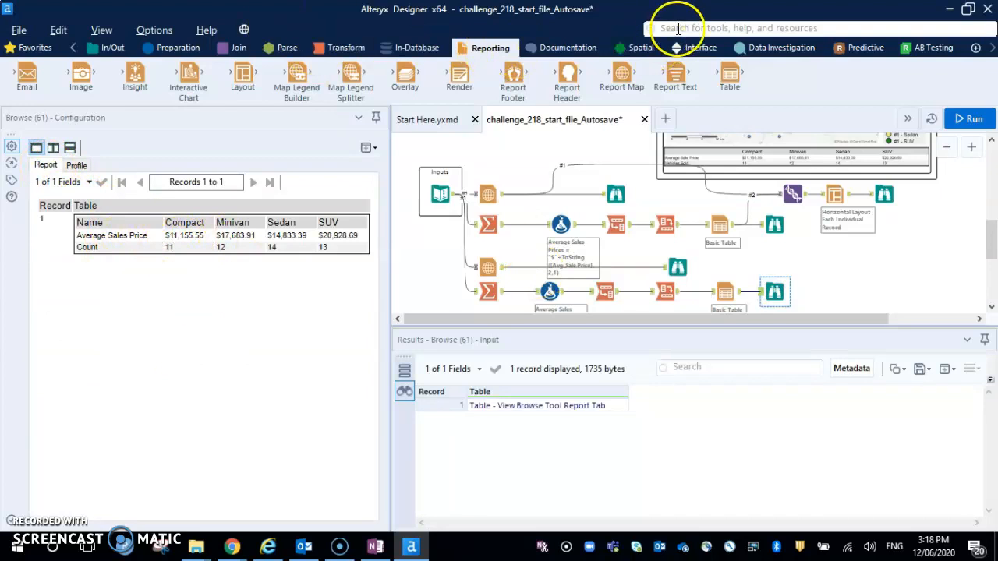
Add a Union tool beside the new branch and connect the lower Report Map and Table outputs to it.
click(239, 47)
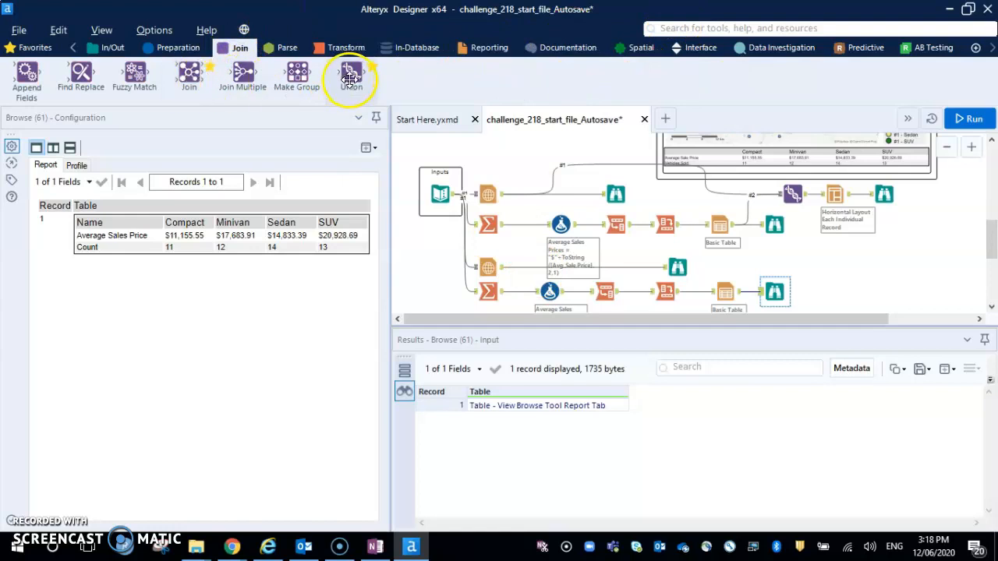
drag(843, 268, 837, 275)
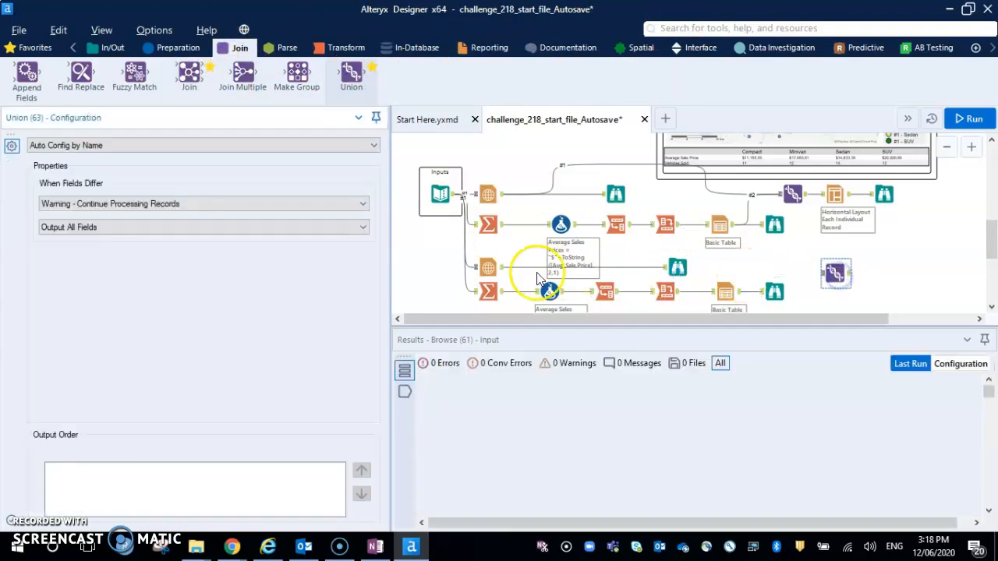
drag(505, 273, 826, 273)
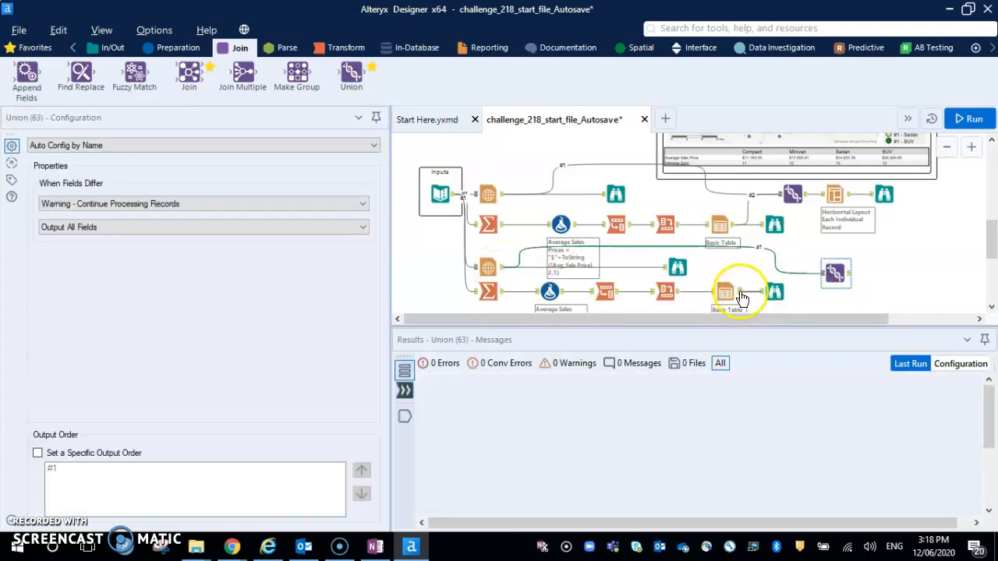
drag(827, 275, 826, 277)
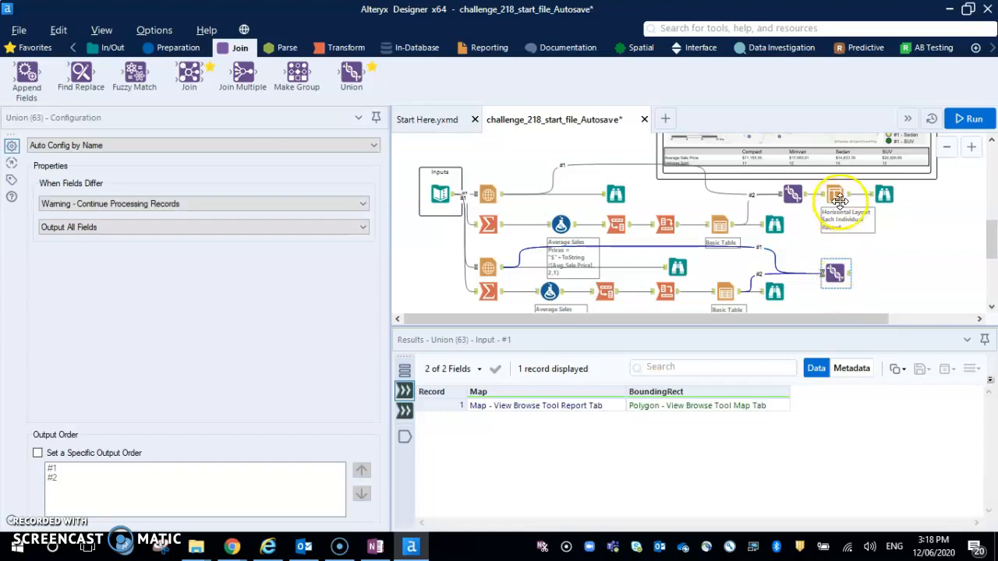
Add a Layout tool after the new Union tool and attach a Browse tool to its output.
click(486, 51)
drag(239, 100, 892, 275)
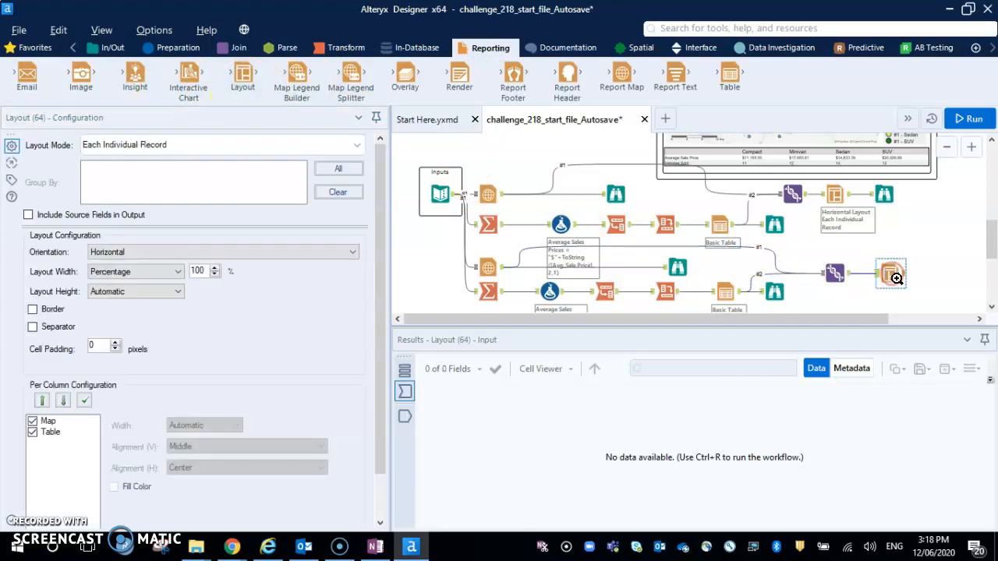
right_click(892, 275)
click(873, 483)
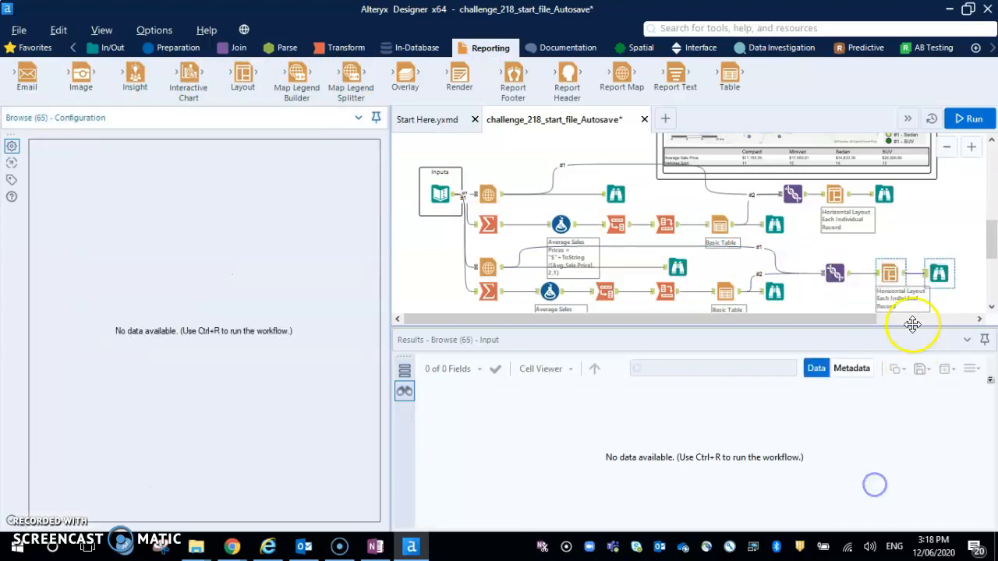
Run the workflow and view the combined report in the Browse tool after the new Layout tool.
click(936, 275)
key(ctrl+r)
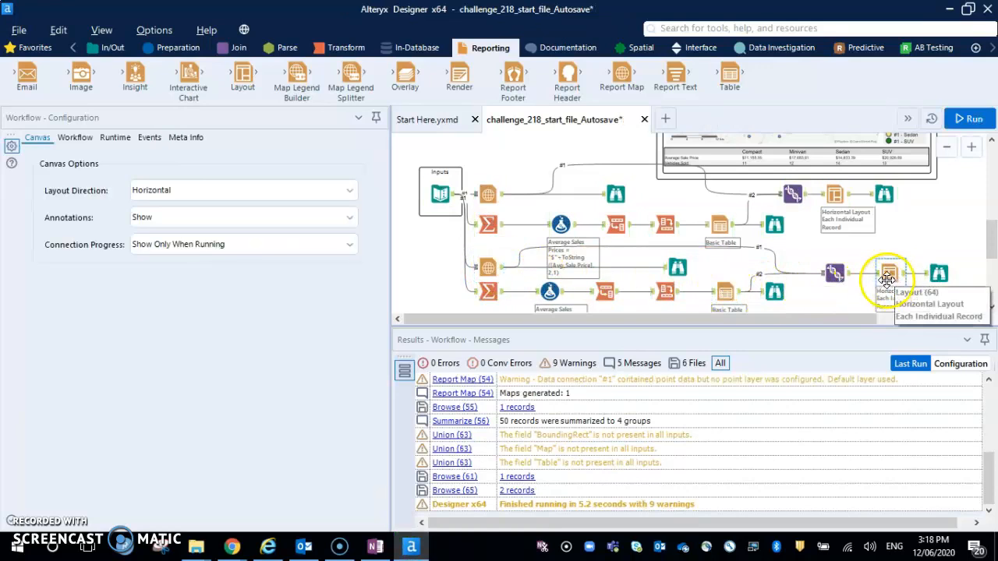
click(939, 273)
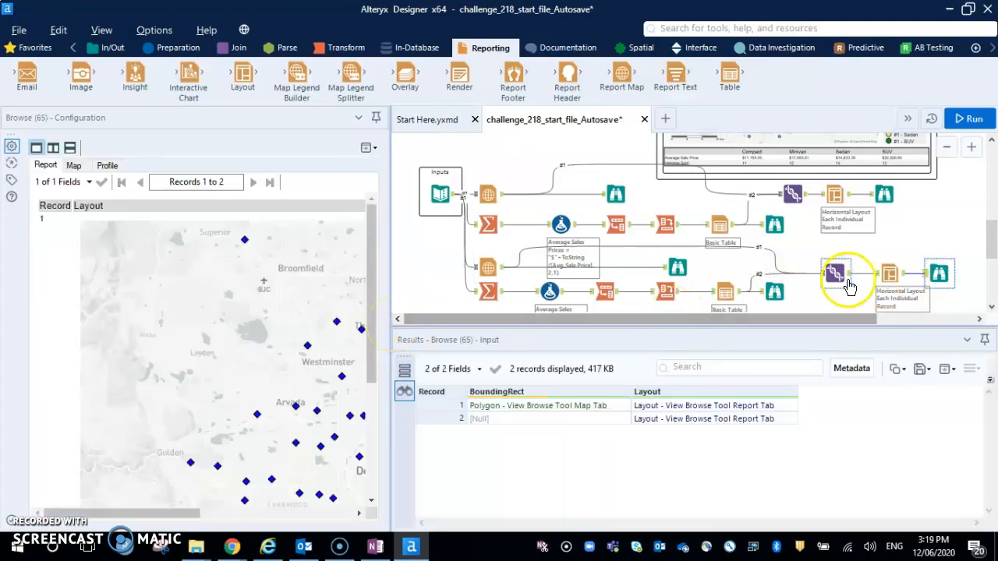
Add a points layer based on data connection #1 to the lower Report Map tool.
click(489, 268)
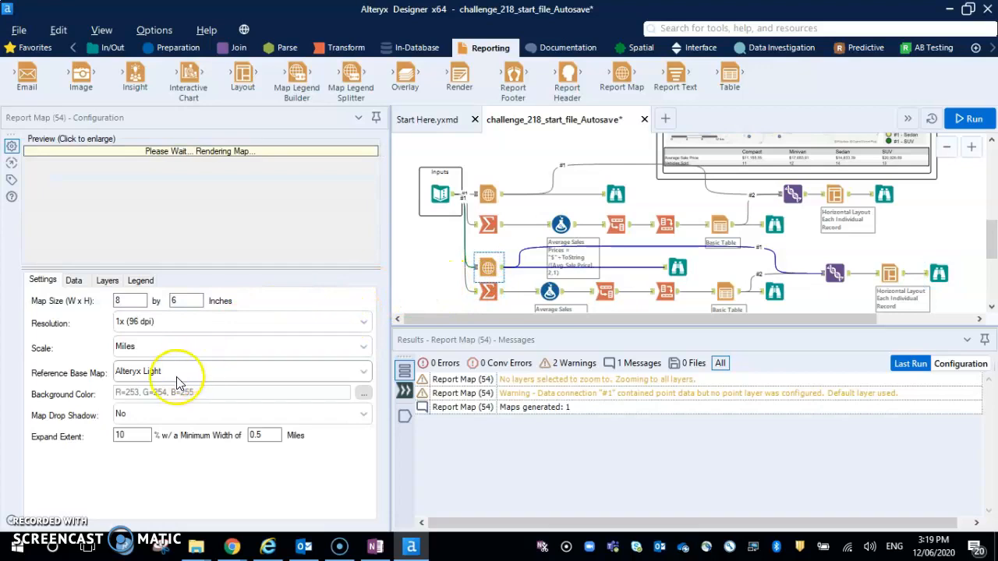
click(108, 280)
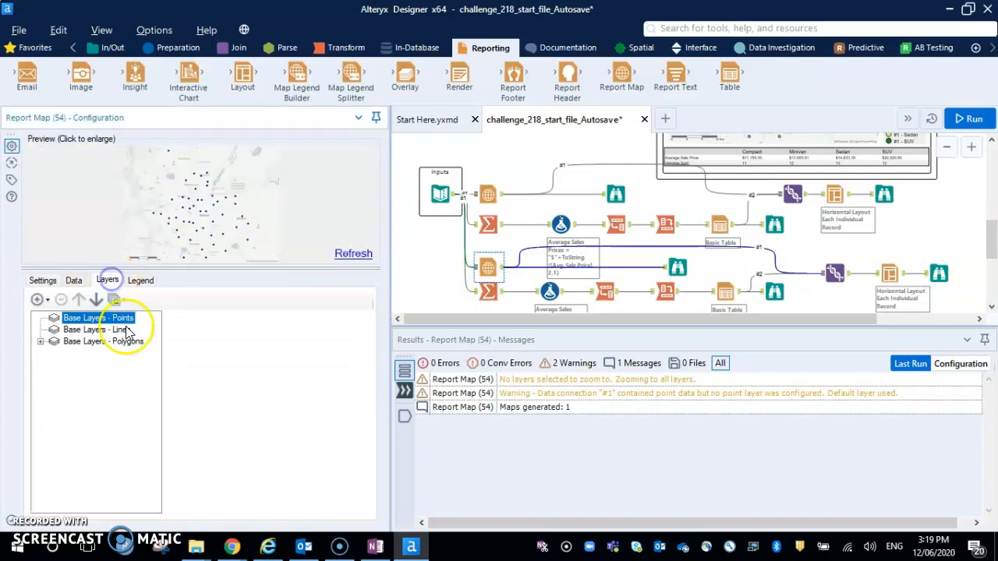
click(40, 301)
mouse_move(78, 317)
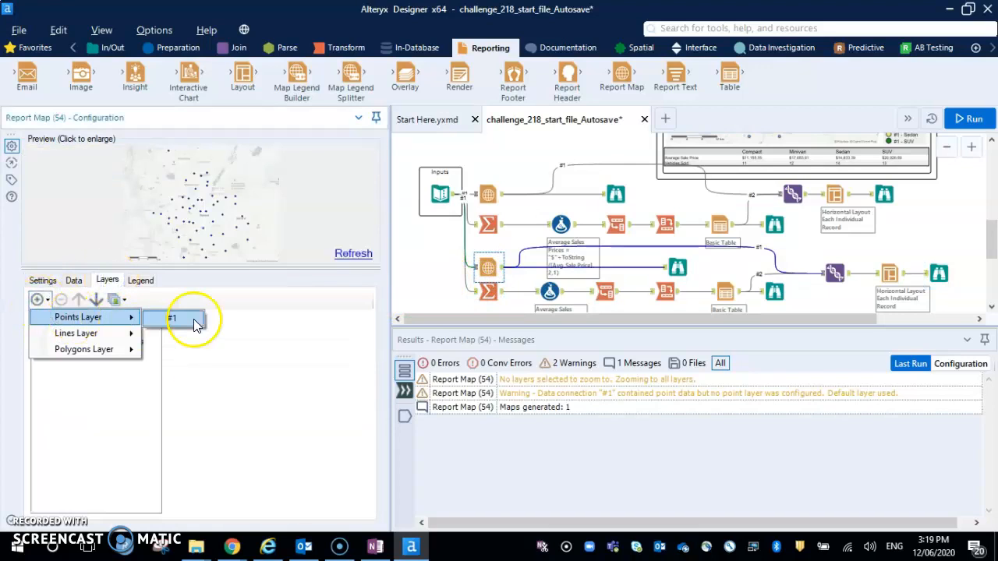
click(184, 321)
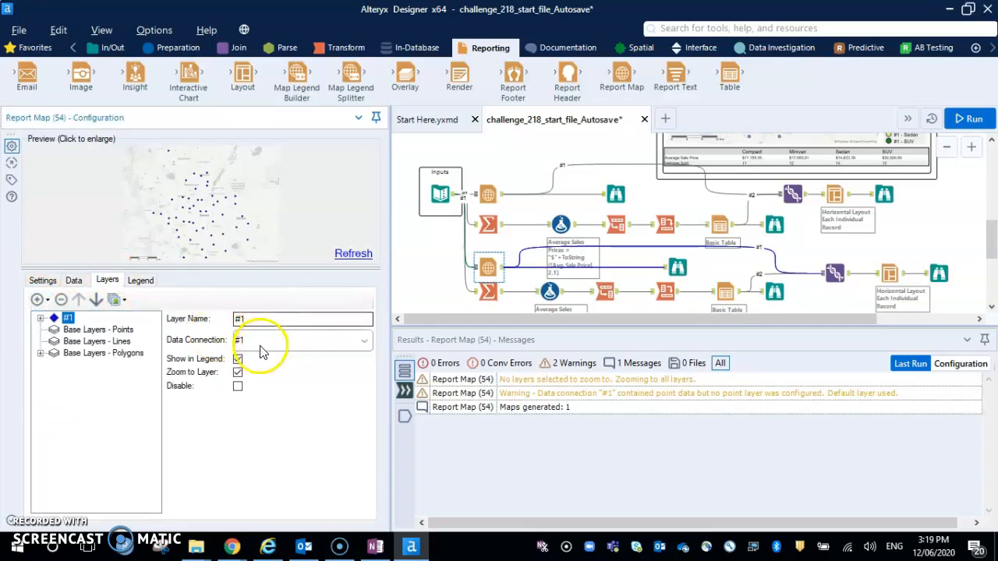
Set the point style of the map's #1 layer to Circle.
click(41, 318)
click(84, 329)
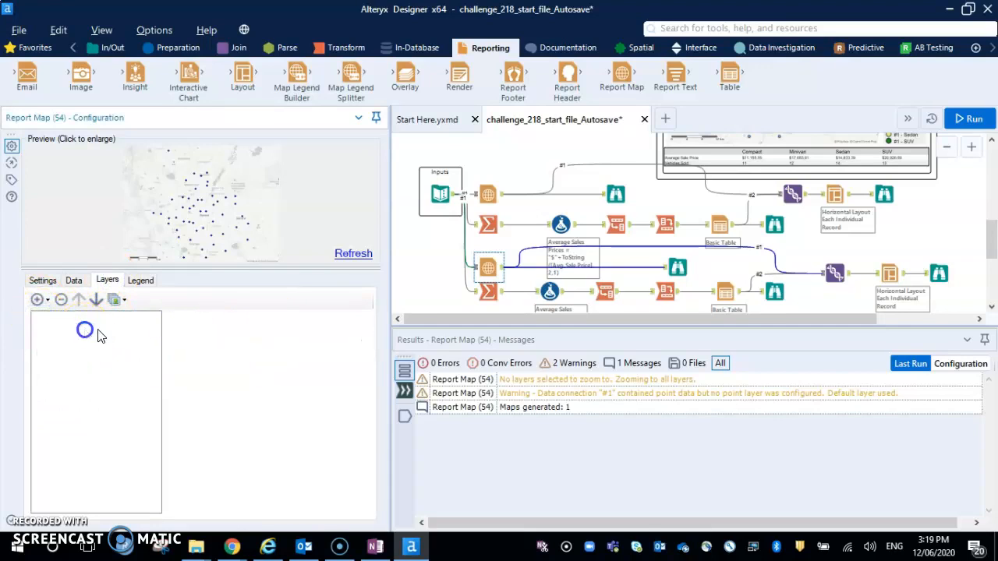
click(169, 330)
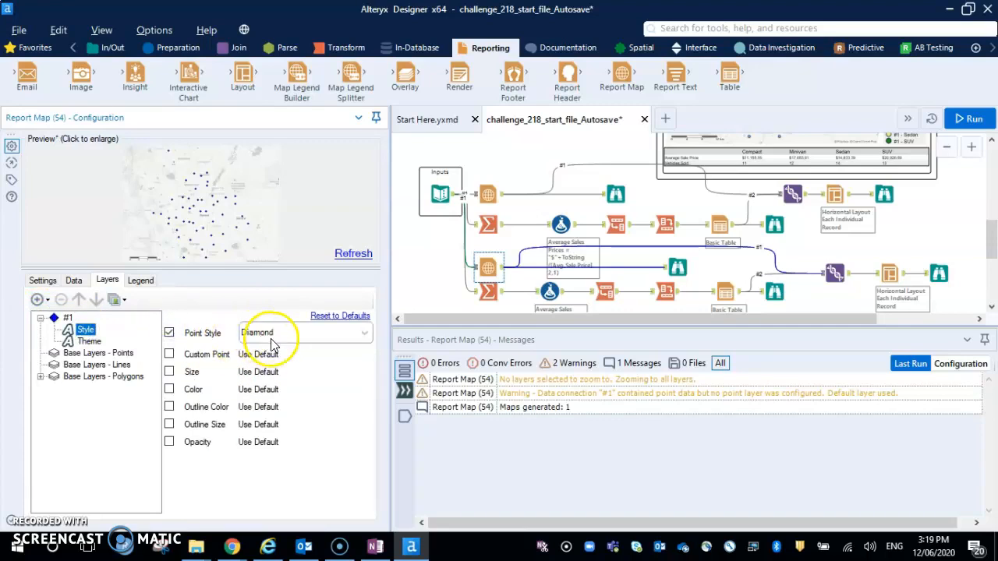
click(265, 333)
click(254, 350)
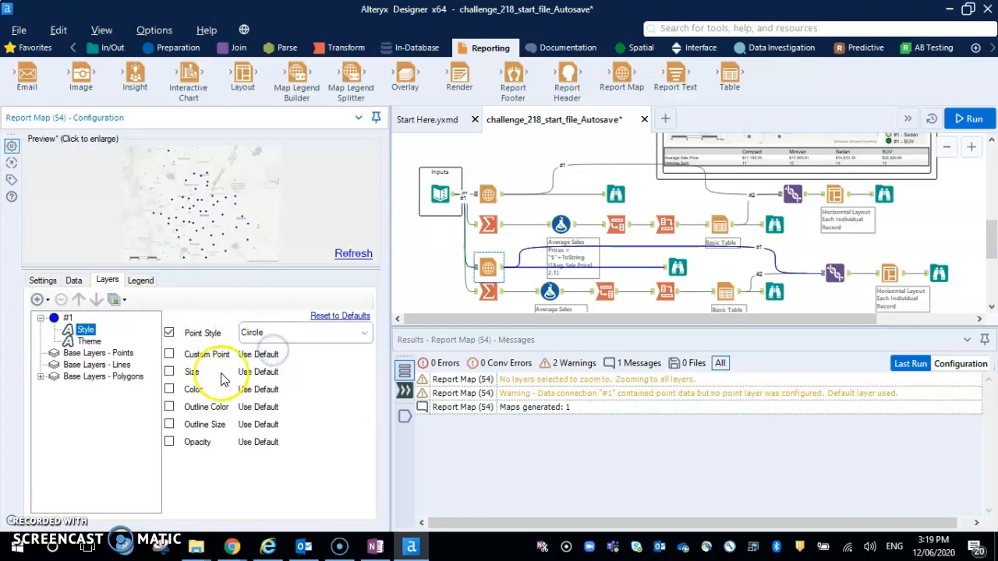
Set the #1 layer's theme to the Unique Value tile method and the Map color method.
click(123, 356)
click(269, 332)
click(269, 396)
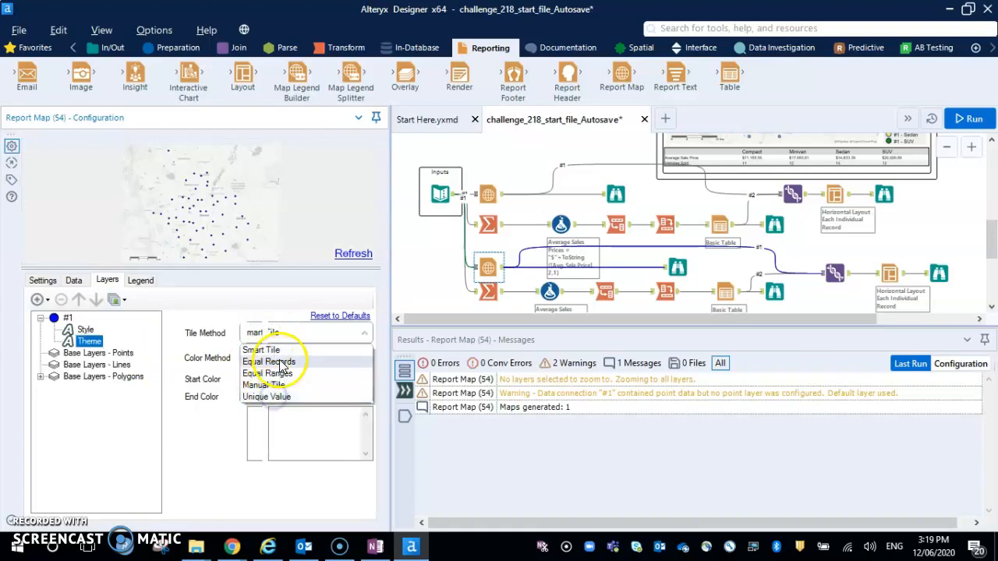
click(298, 358)
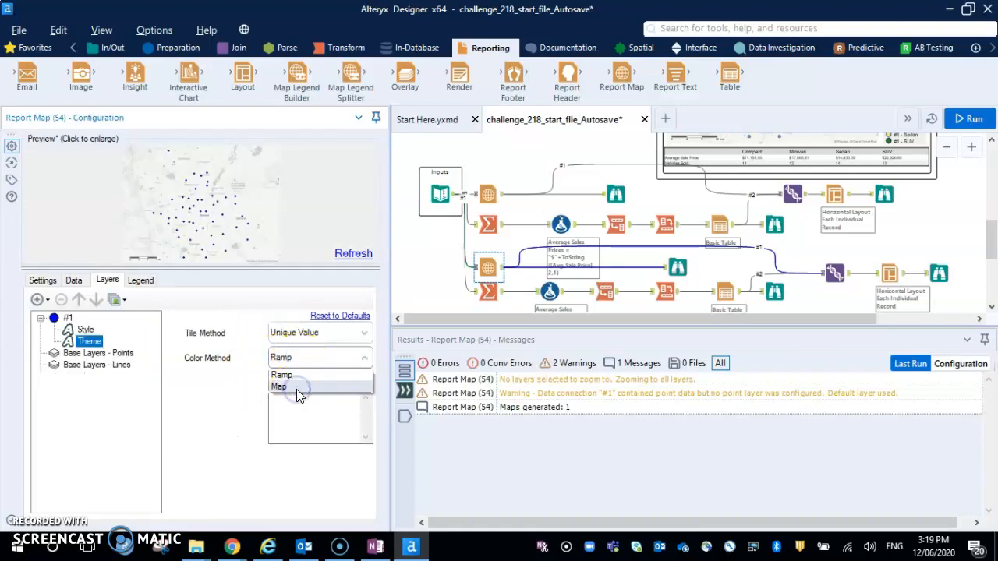
click(296, 387)
Run the workflow and compare the final Browse report's map and sales table with the expected output image on the canvas.
click(970, 118)
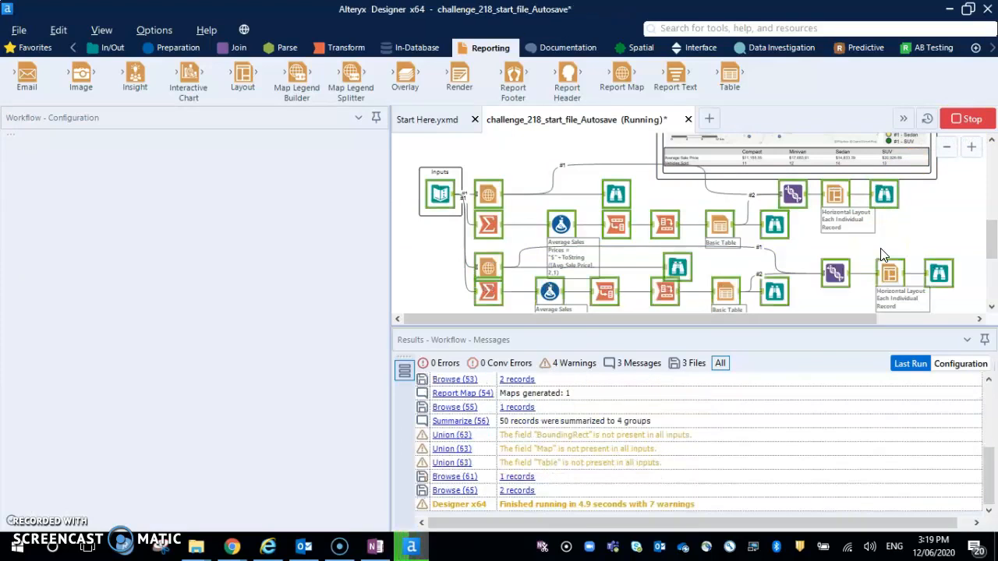
click(939, 273)
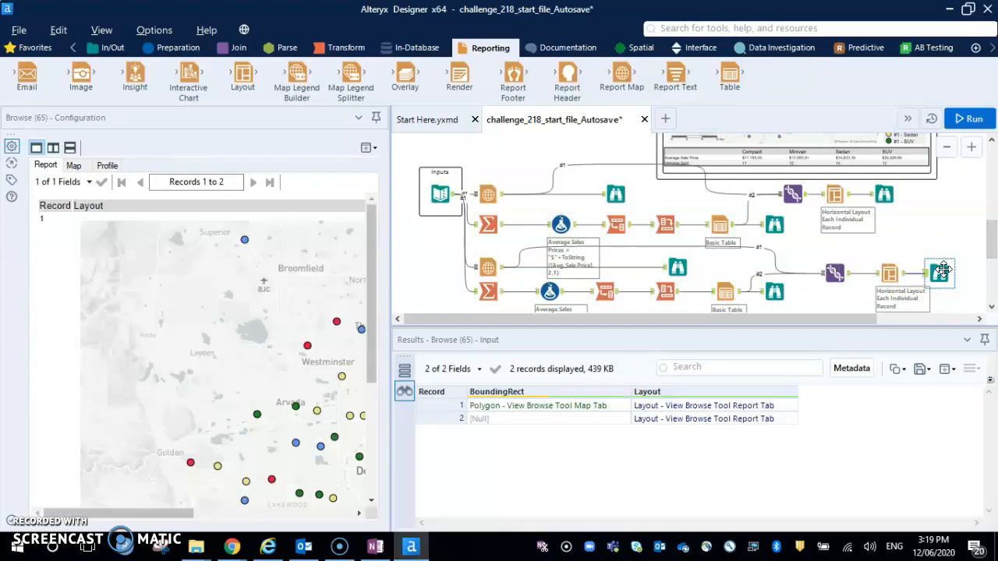
drag(386, 328, 621, 323)
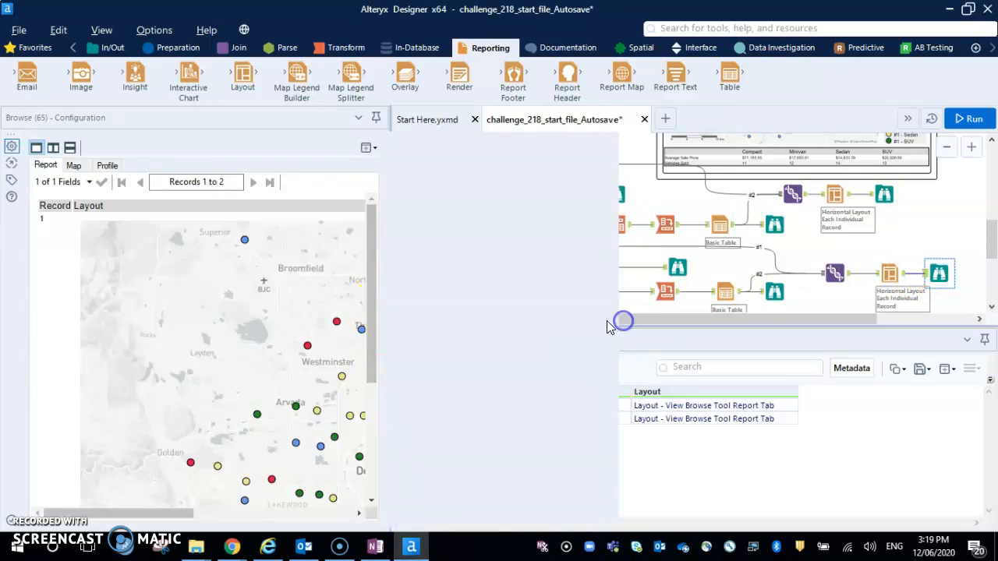
click(507, 345)
scroll(507, 346, down, 3)
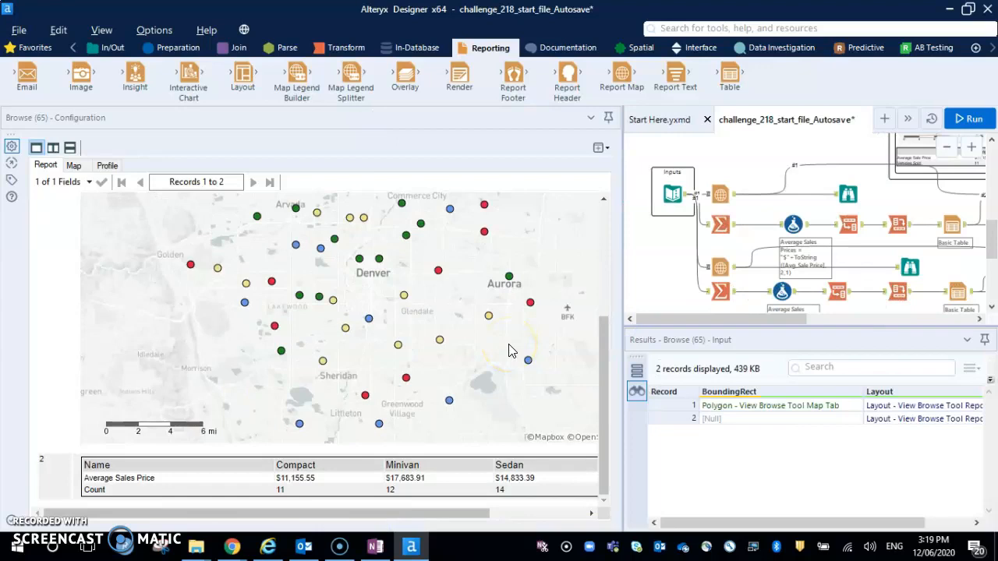
scroll(508, 350, up, 3)
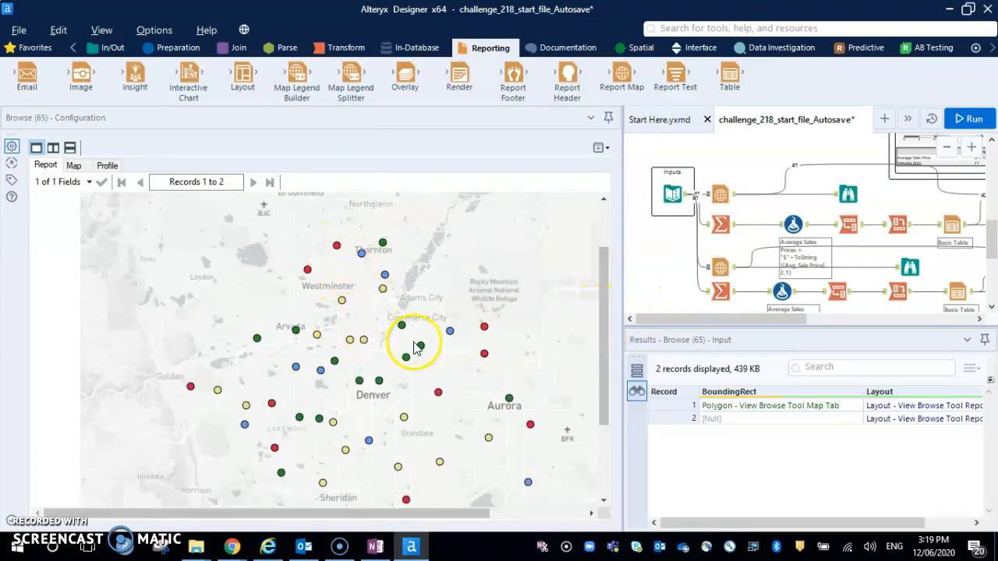
scroll(413, 347, down, 3)
drag(312, 513, 355, 512)
scroll(686, 289, up, 3)
drag(711, 318, 819, 319)
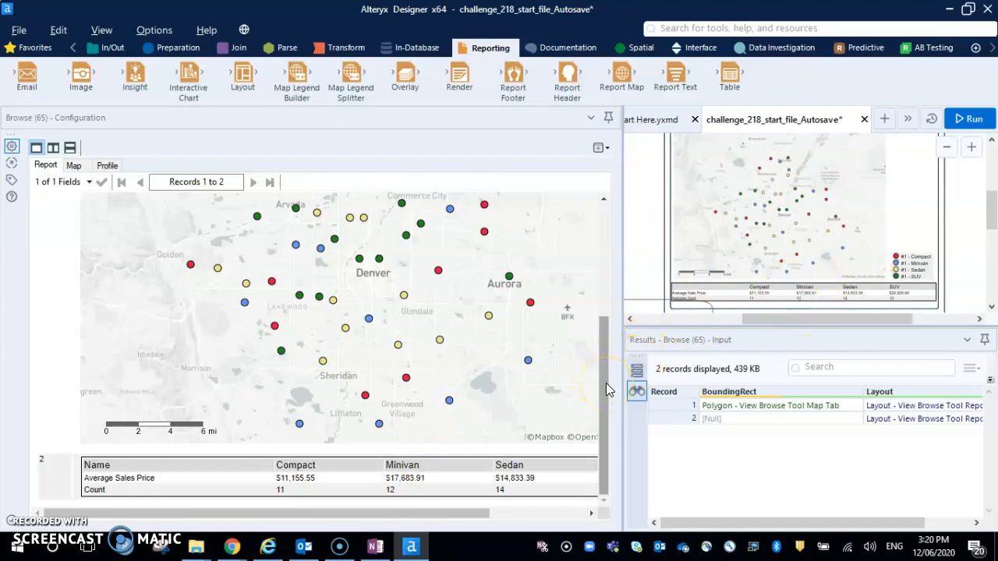
Enlarge the workflow canvas and review the tools of the completed branch from Summarize through Layout.
drag(623, 285, 238, 297)
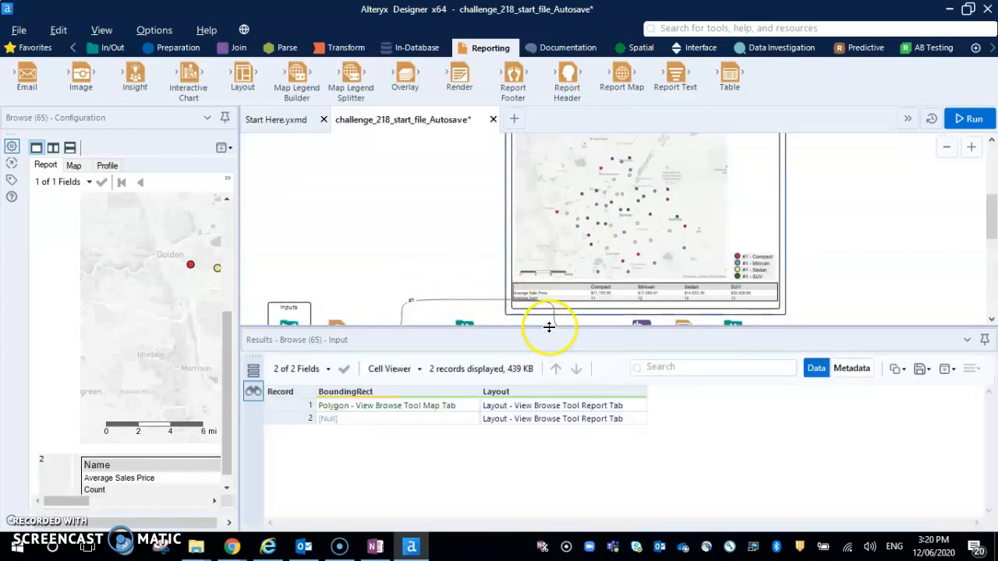
drag(549, 327, 537, 457)
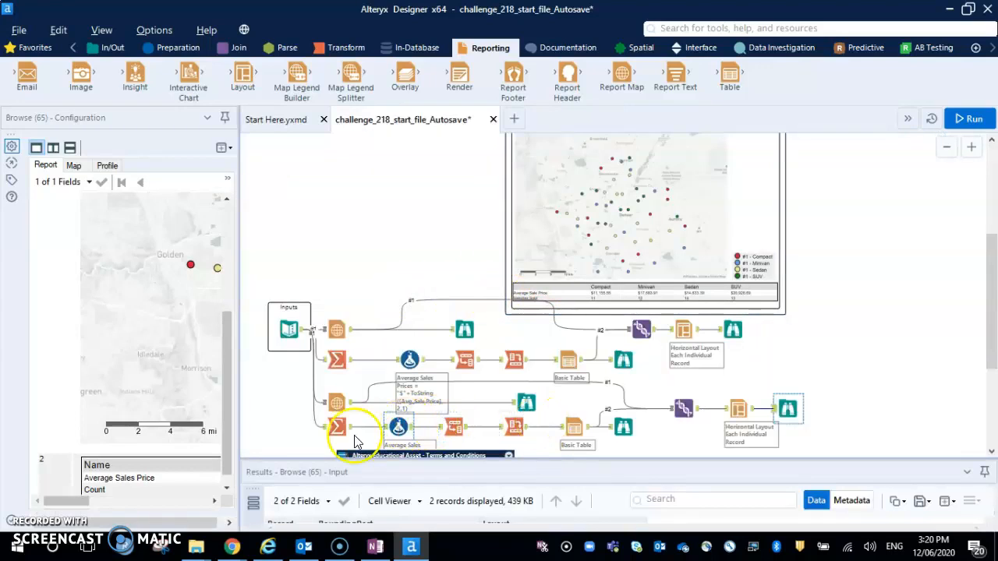
scroll(285, 441, down, 1)
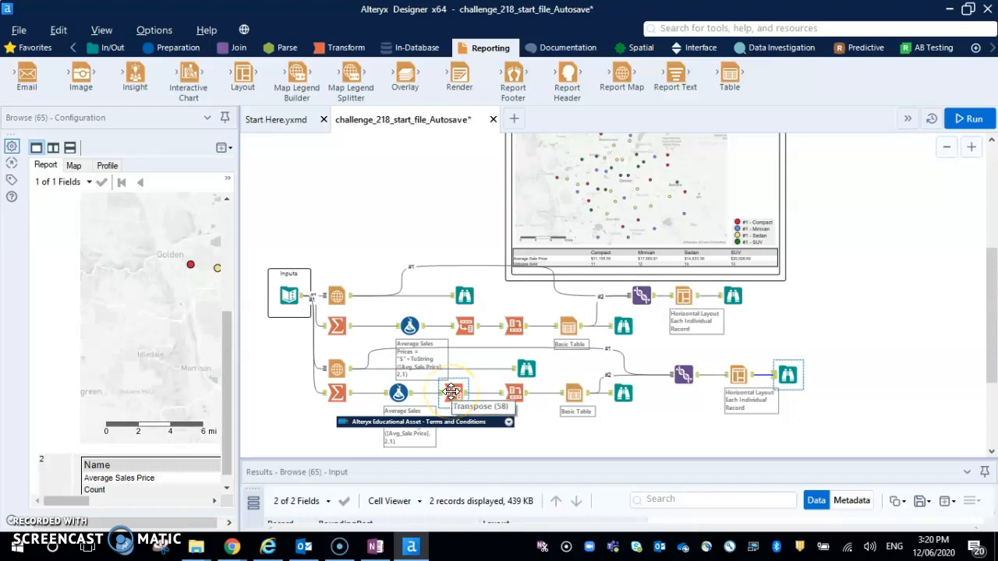
click(511, 391)
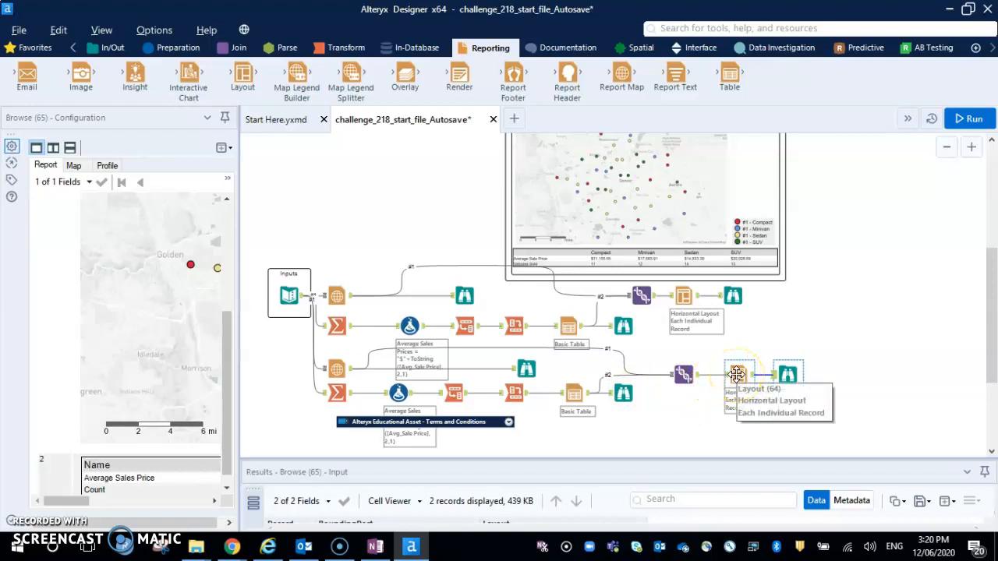
scroll(780, 379, up, 2)
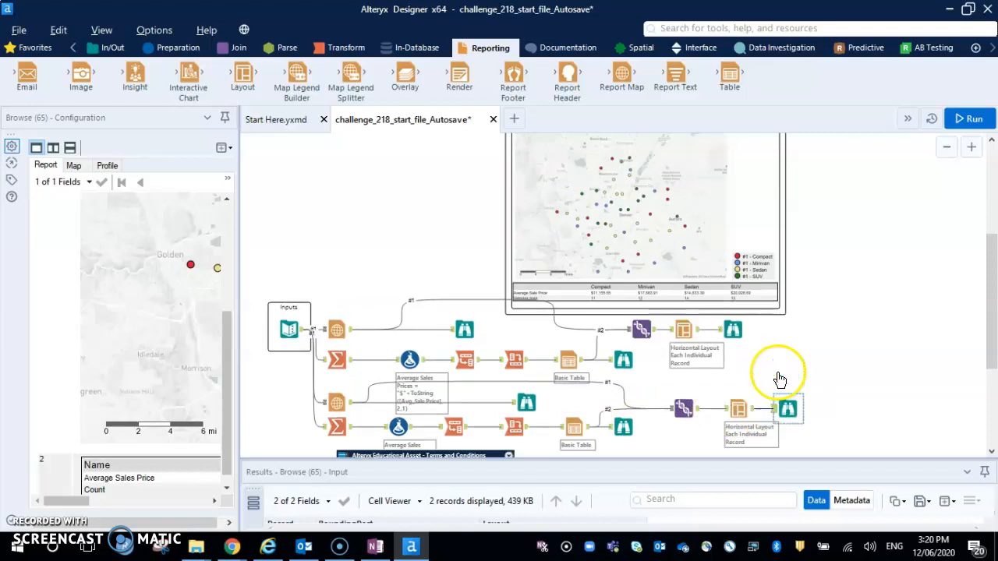